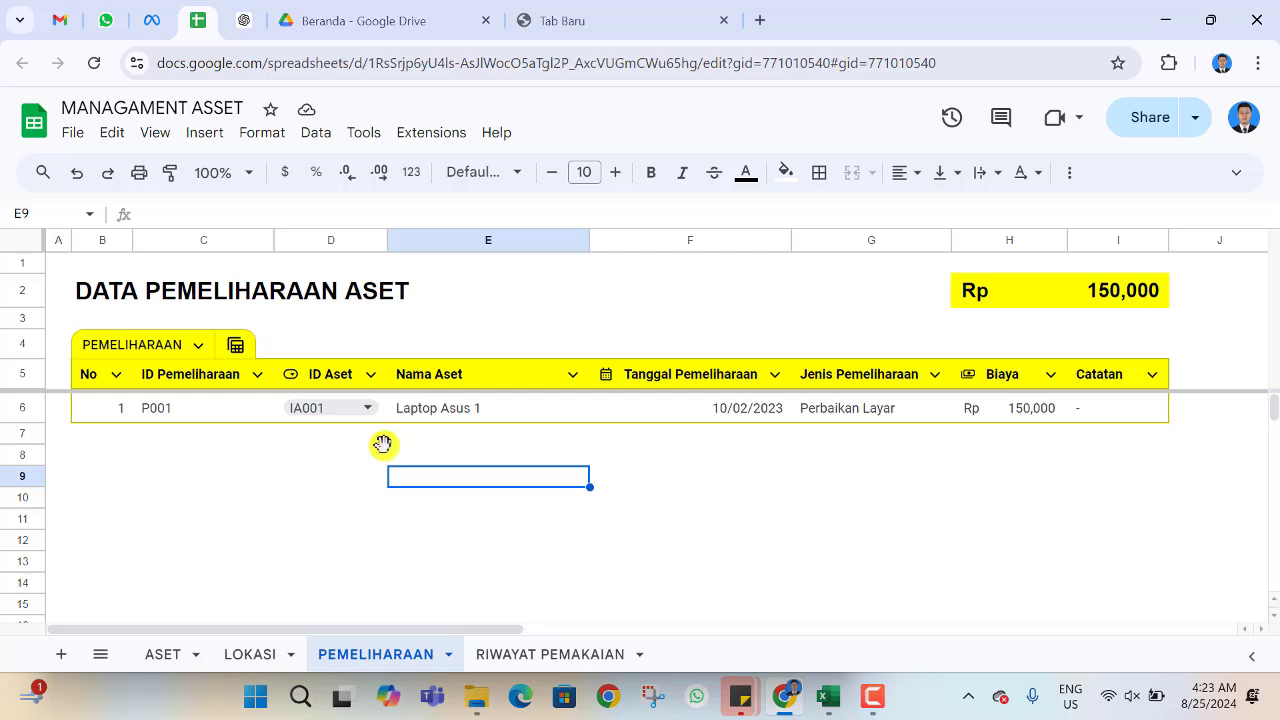
# - Switch to the ASET sheet showing the DAFTAR ASSET table
pyautogui.scroll(-3, 408, 453)
pyautogui.click(514, 318)
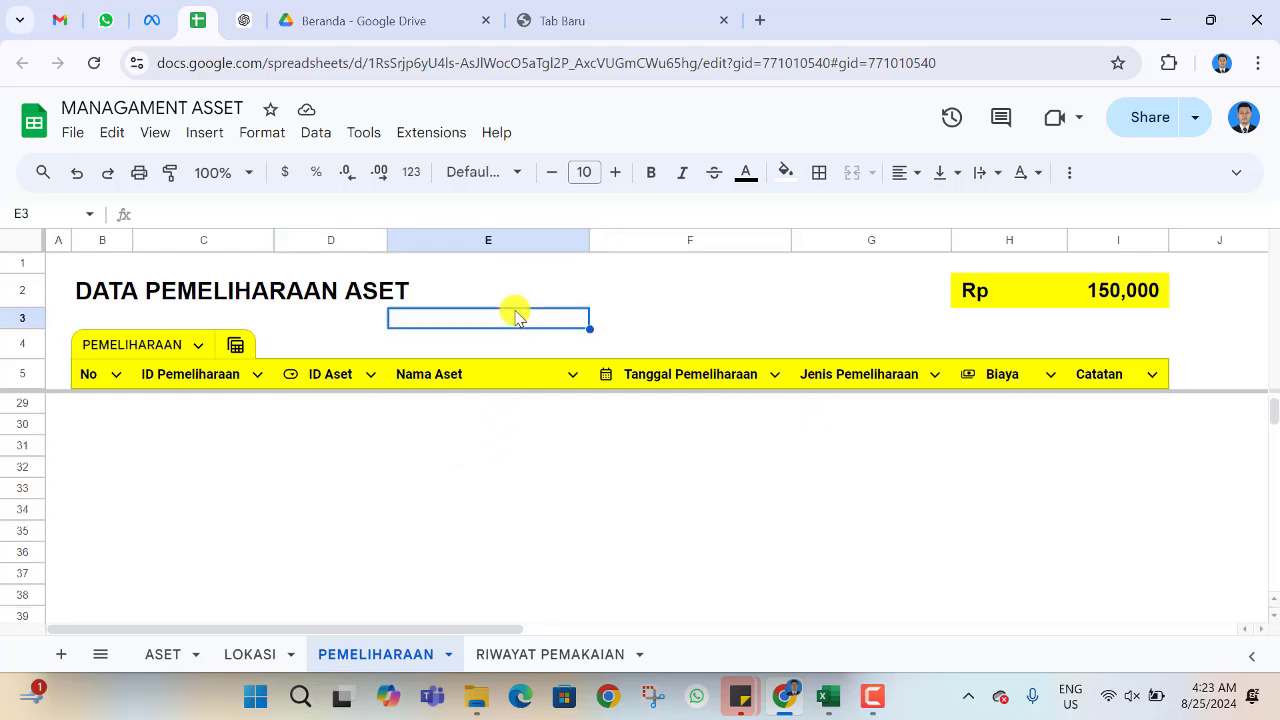
pyautogui.scroll(3, 495, 449)
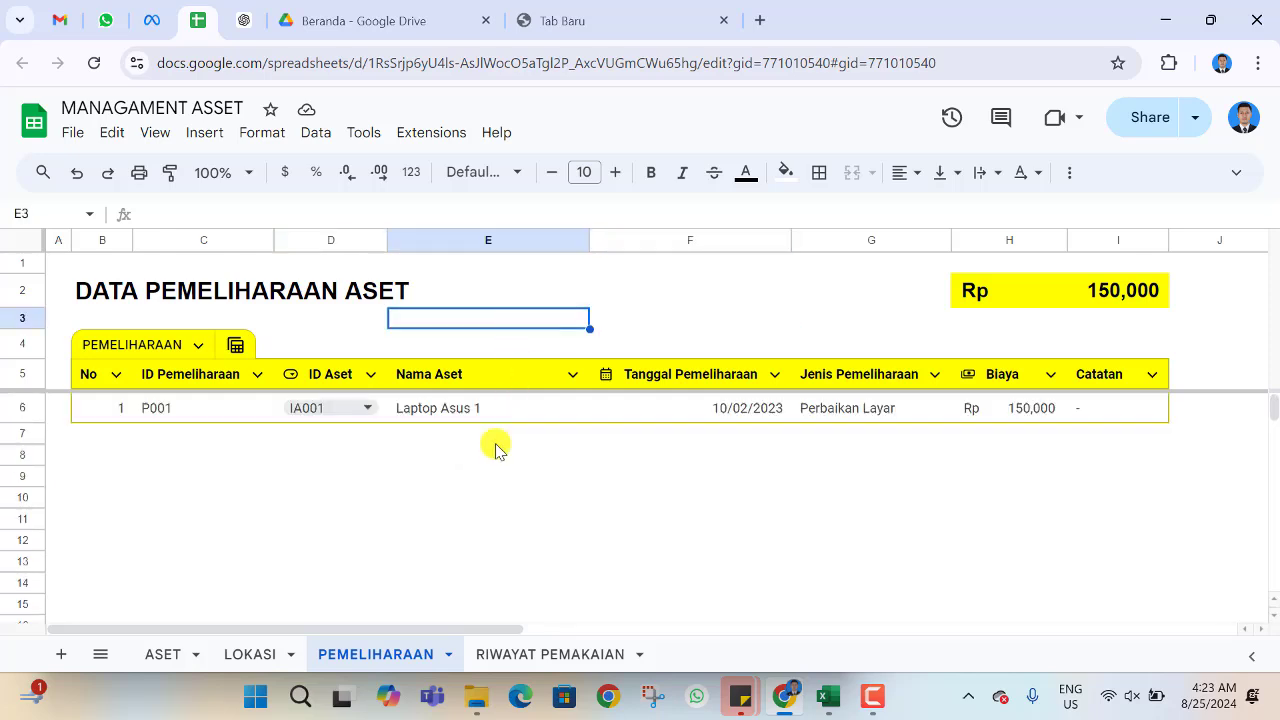
pyautogui.click(150, 654)
pyautogui.scroll(-5, 408, 495)
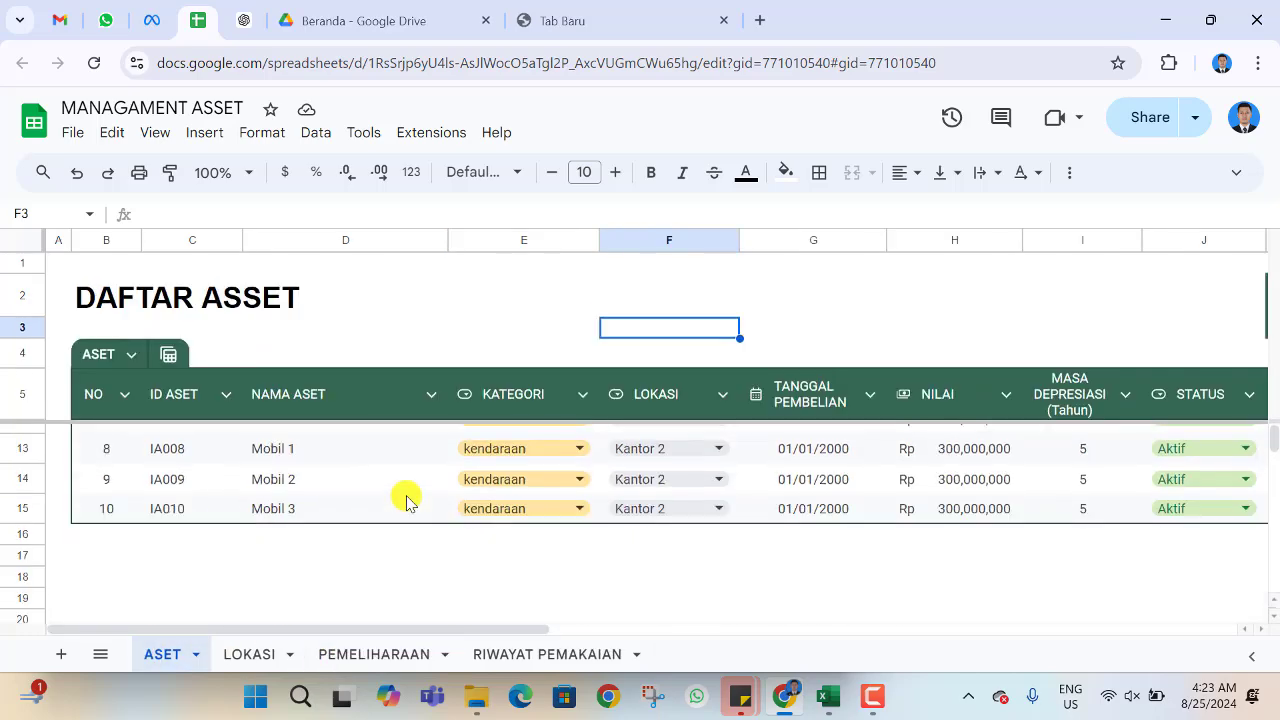
pyautogui.scroll(2, 395, 480)
# - Zoom the sheet out to 90%, then to a custom 85%
pyautogui.click(246, 174)
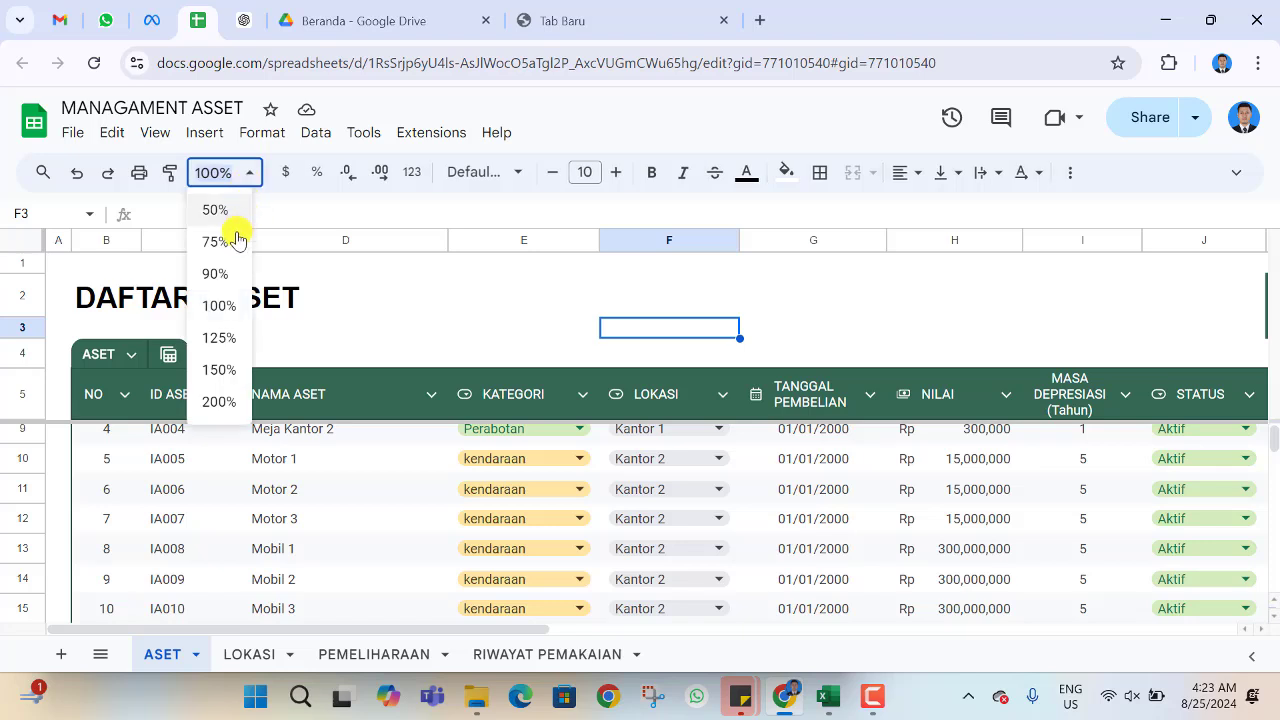
pyautogui.click(216, 276)
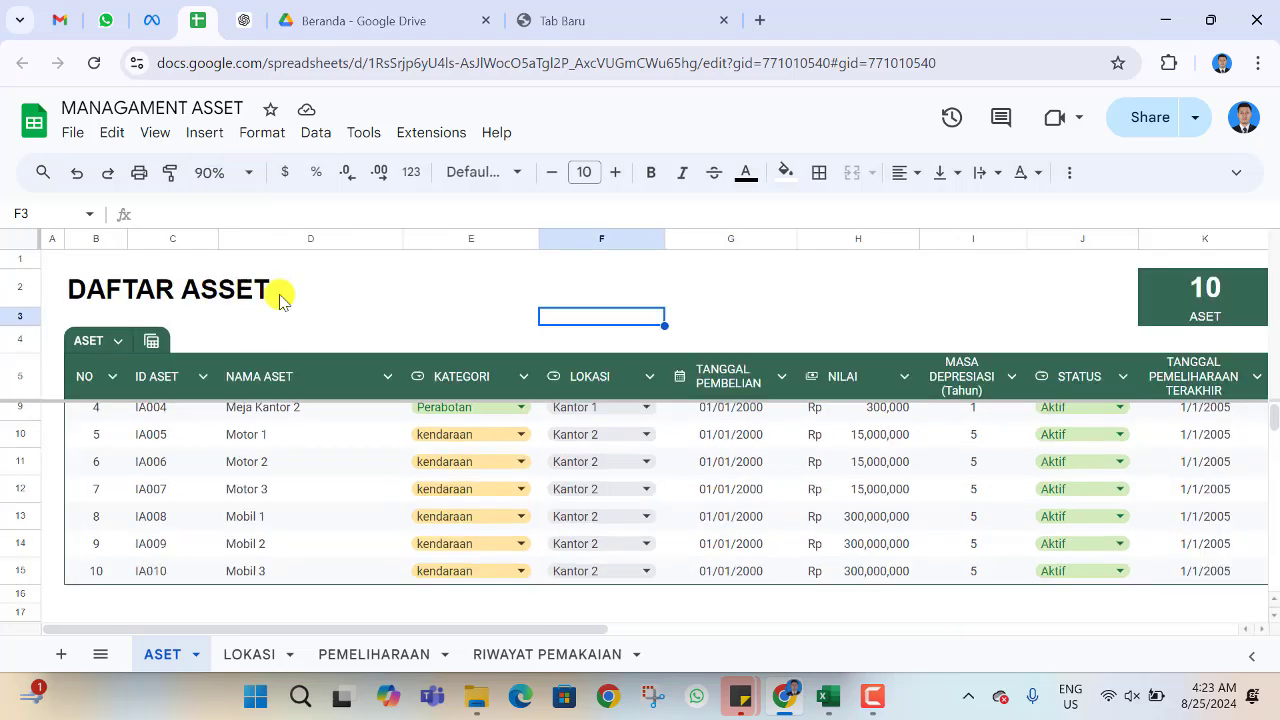
pyautogui.click(222, 177)
pyautogui.write('85')
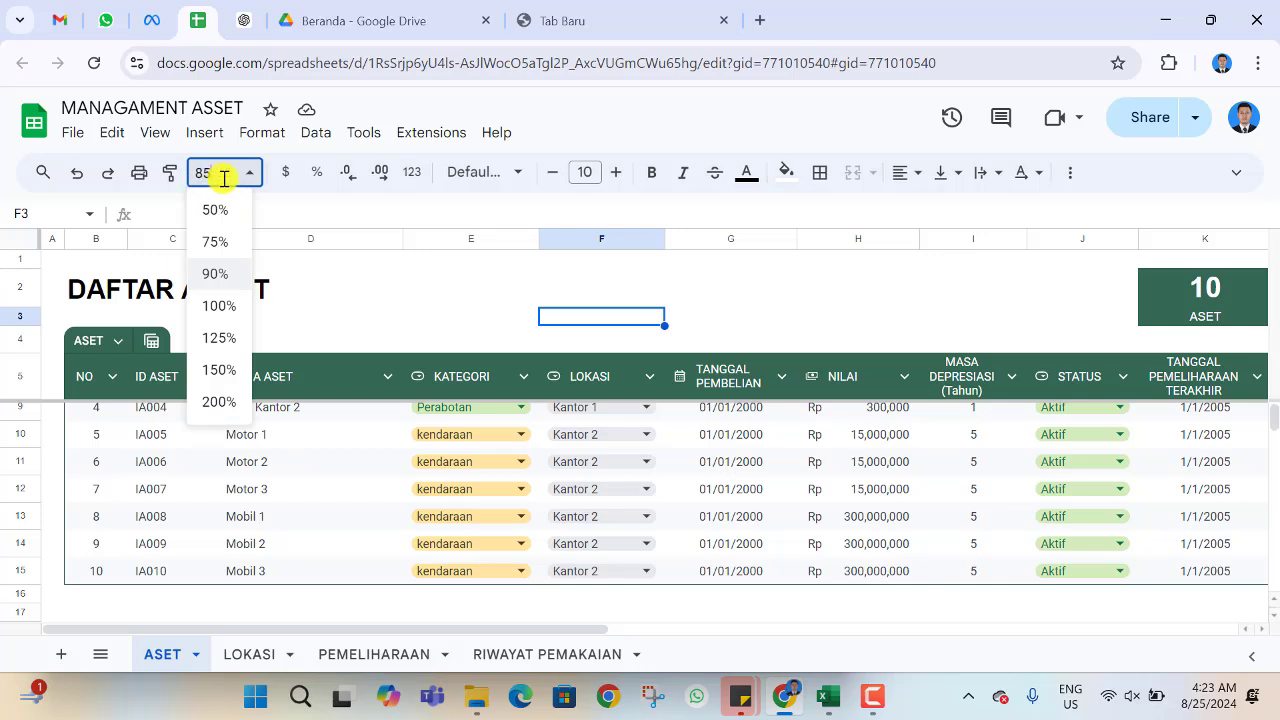
pyautogui.press('Return')
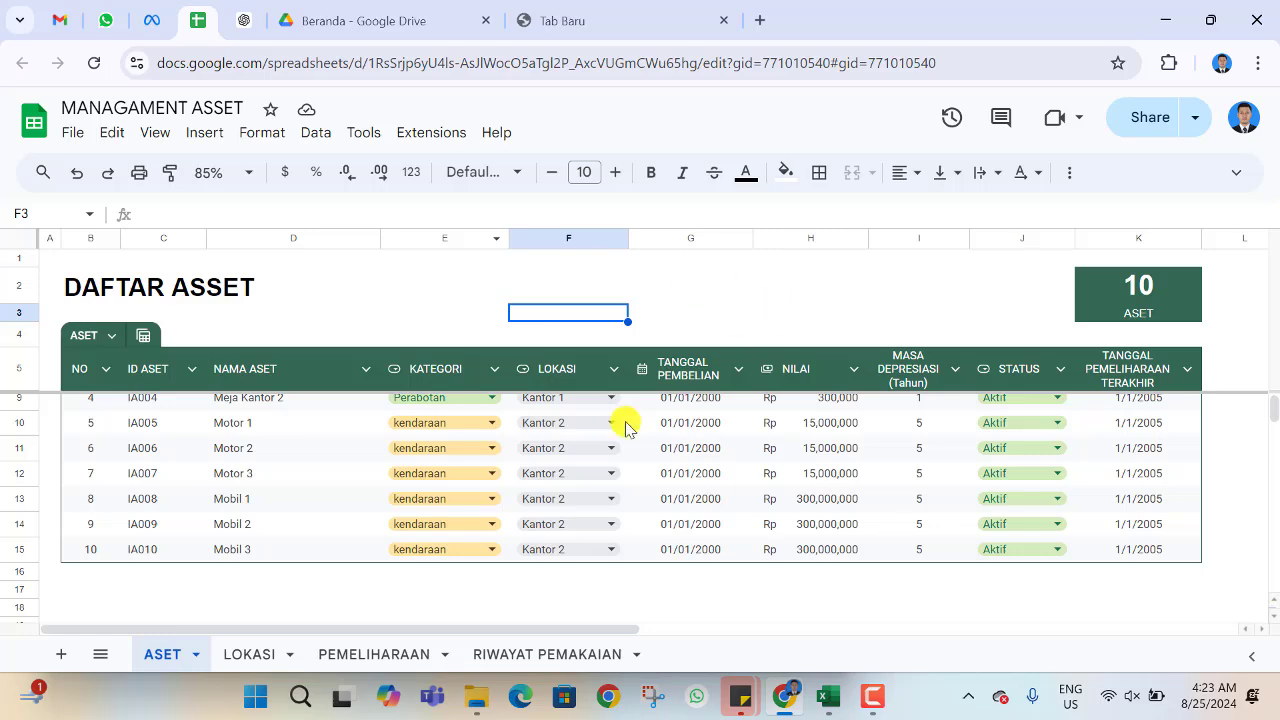
pyautogui.scroll(-4, 625, 440)
pyautogui.scroll(5, 630, 445)
pyautogui.scroll(-1, 622, 450)
pyautogui.scroll(1, 622, 450)
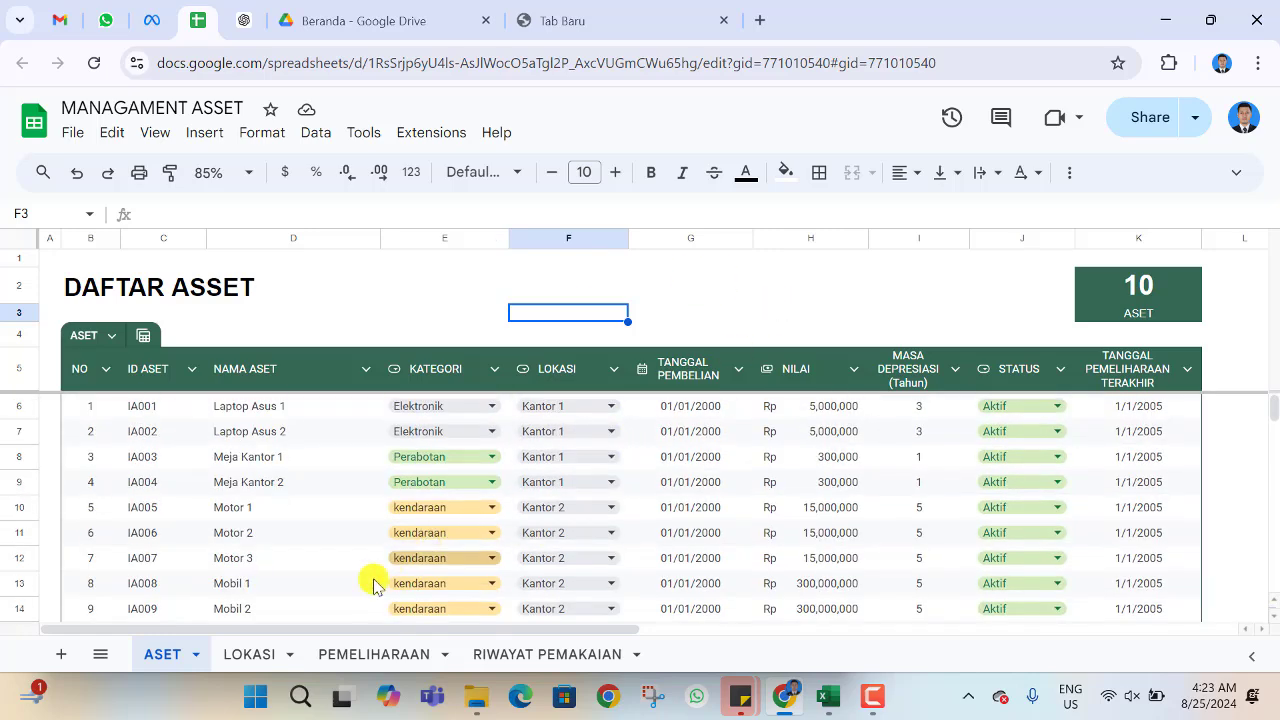
# - Open the LOKASI sheet, narrow column F, and select empty cell H5 beside the table
pyautogui.click(265, 655)
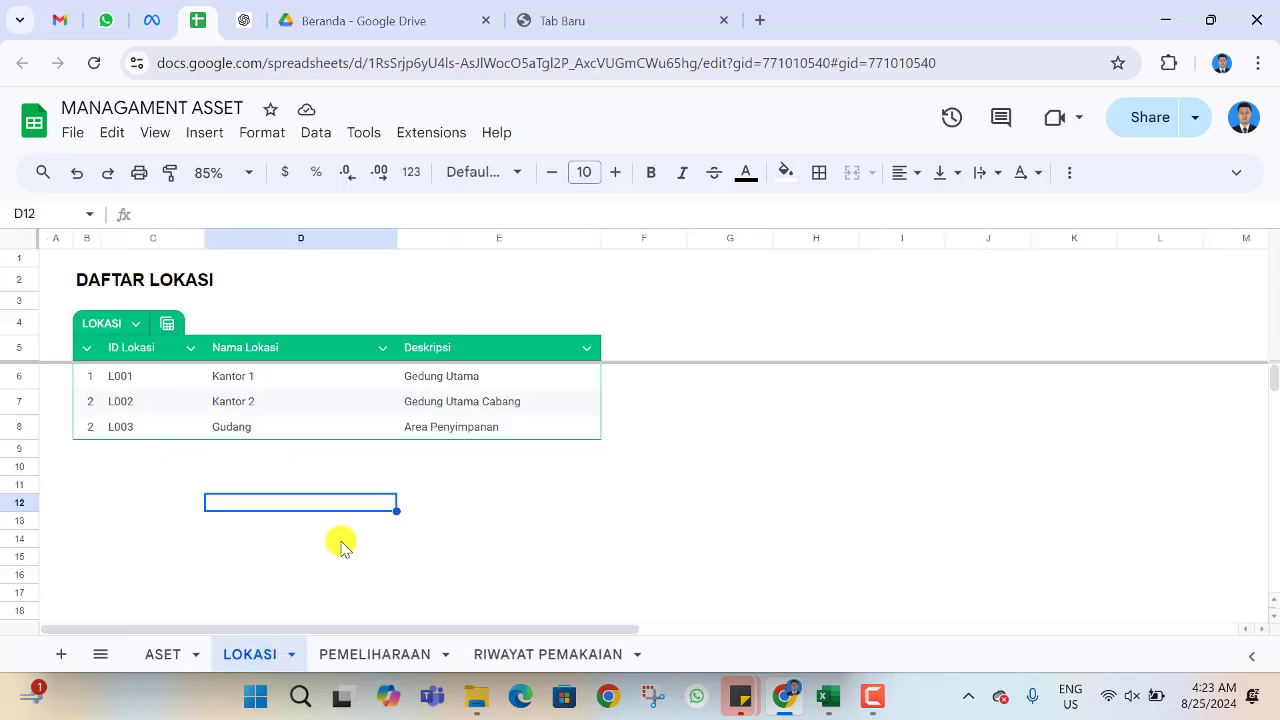
pyautogui.scroll(-1, 358, 527)
pyautogui.scroll(1, 360, 530)
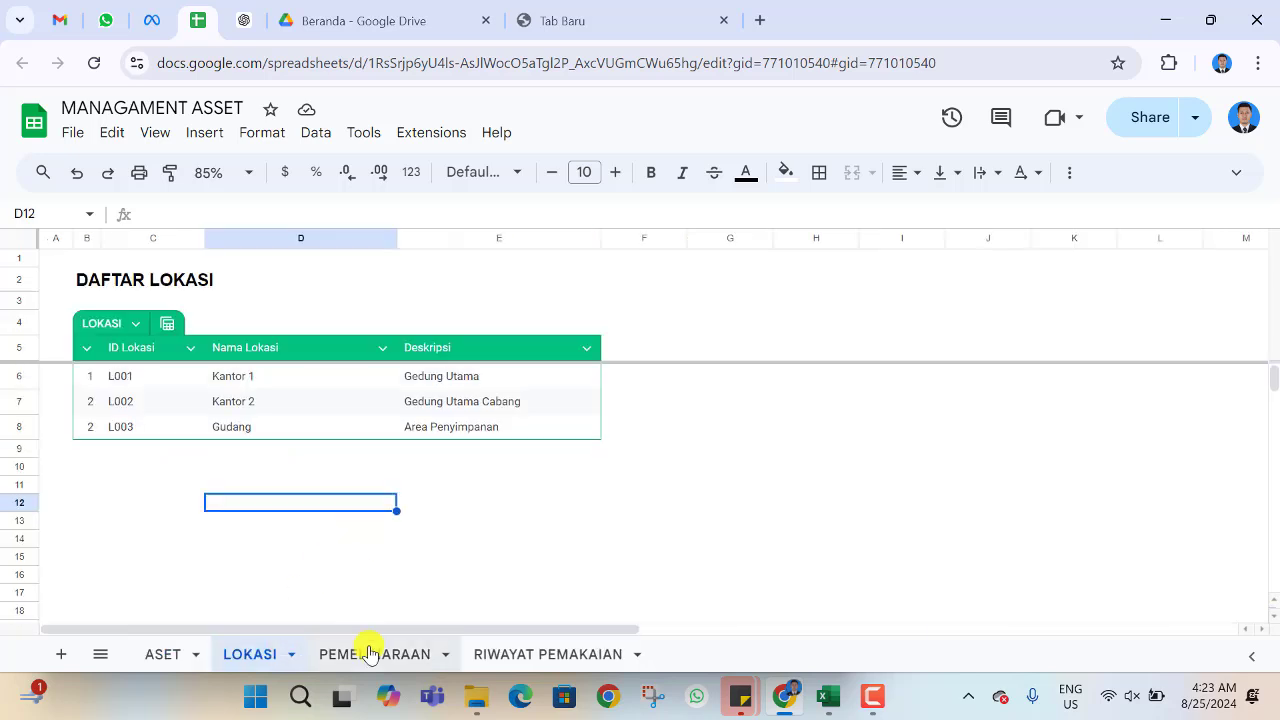
pyautogui.click(366, 654)
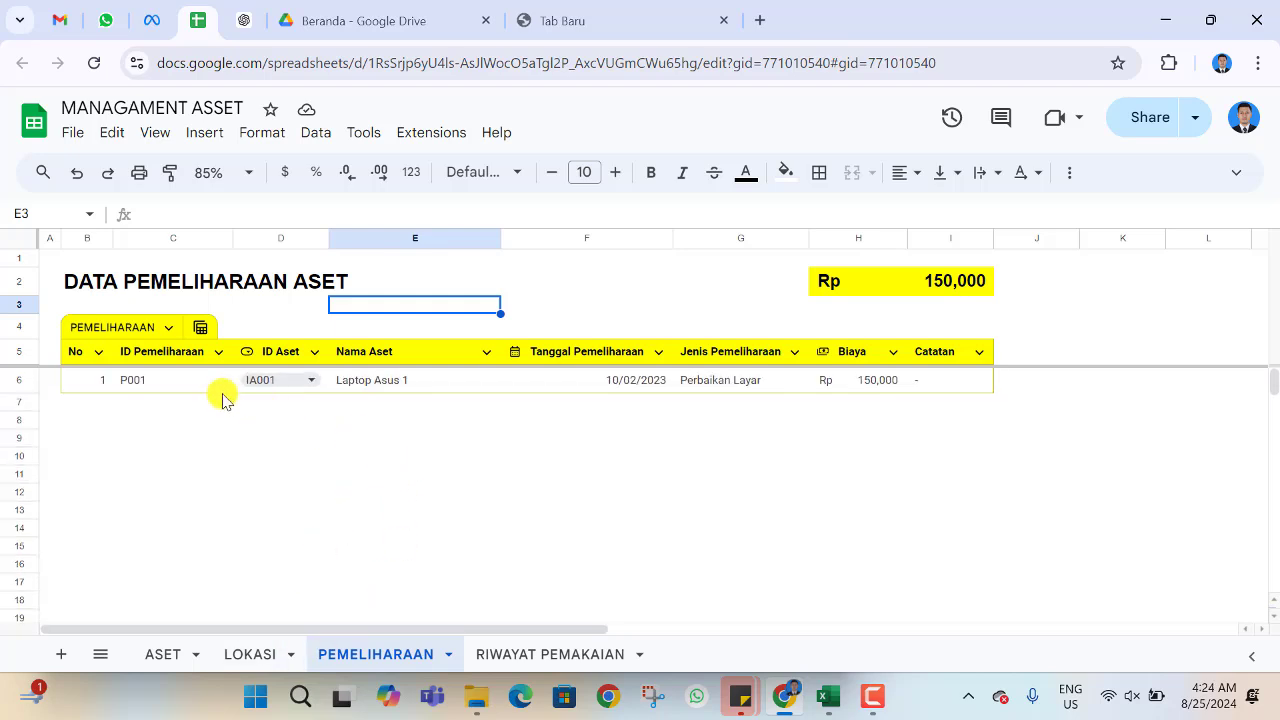
pyautogui.click(250, 656)
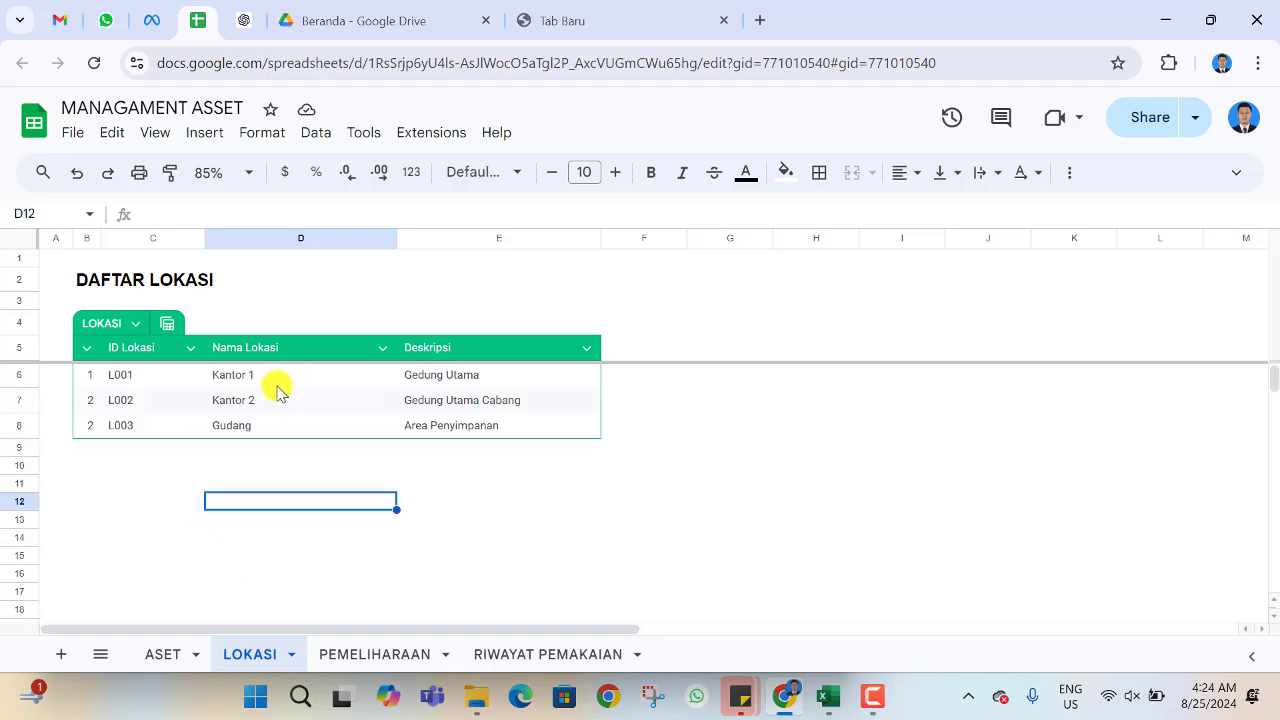
pyautogui.click(731, 350)
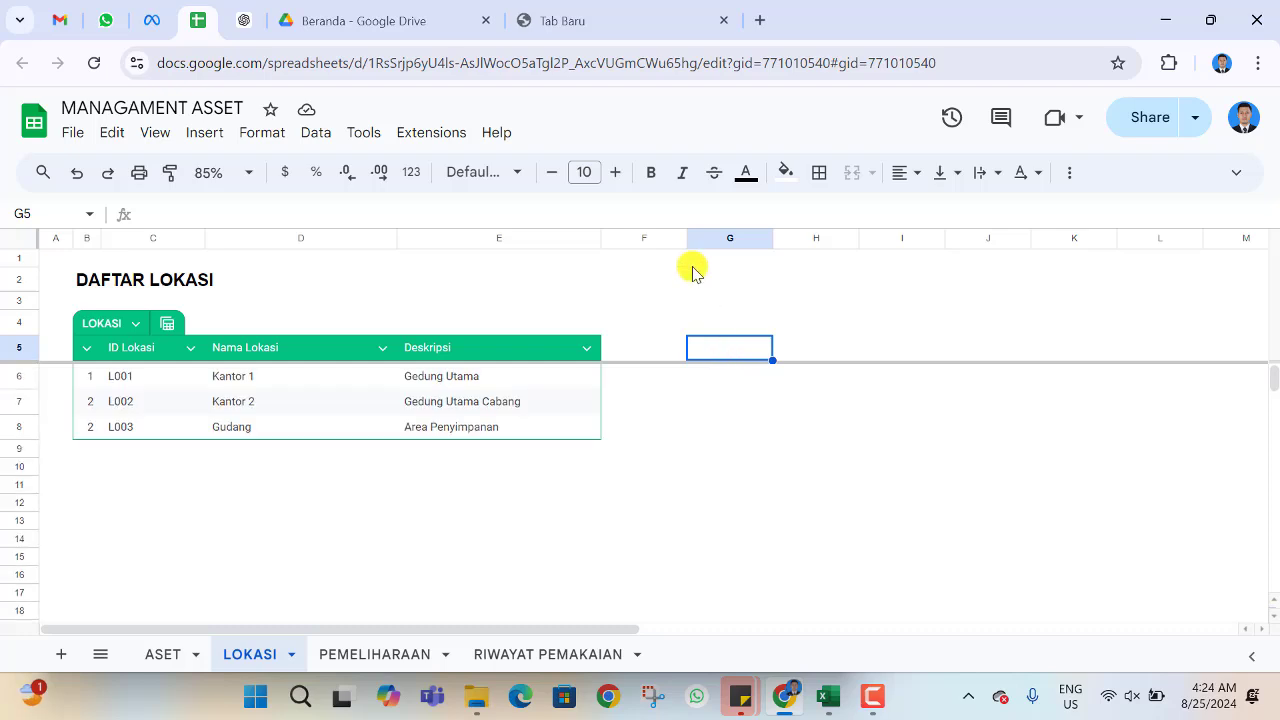
pyautogui.moveTo(686, 237); pyautogui.dragTo(627, 304)
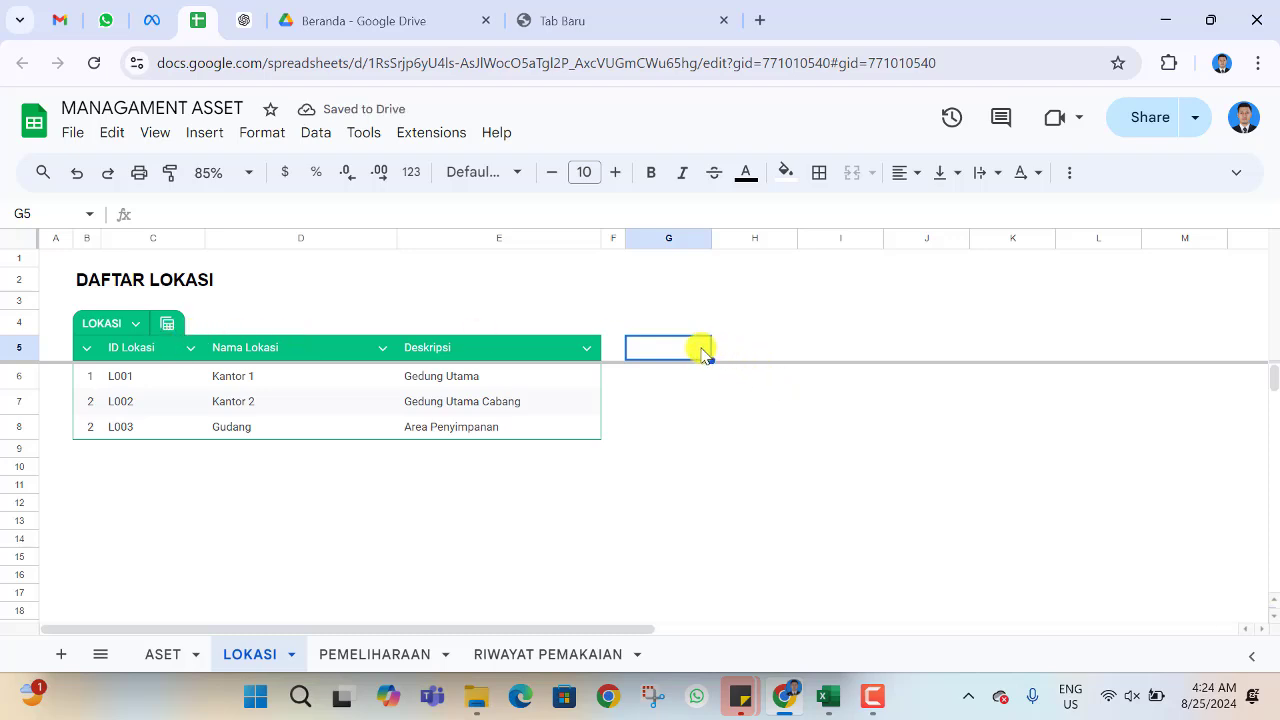
pyautogui.click(785, 349)
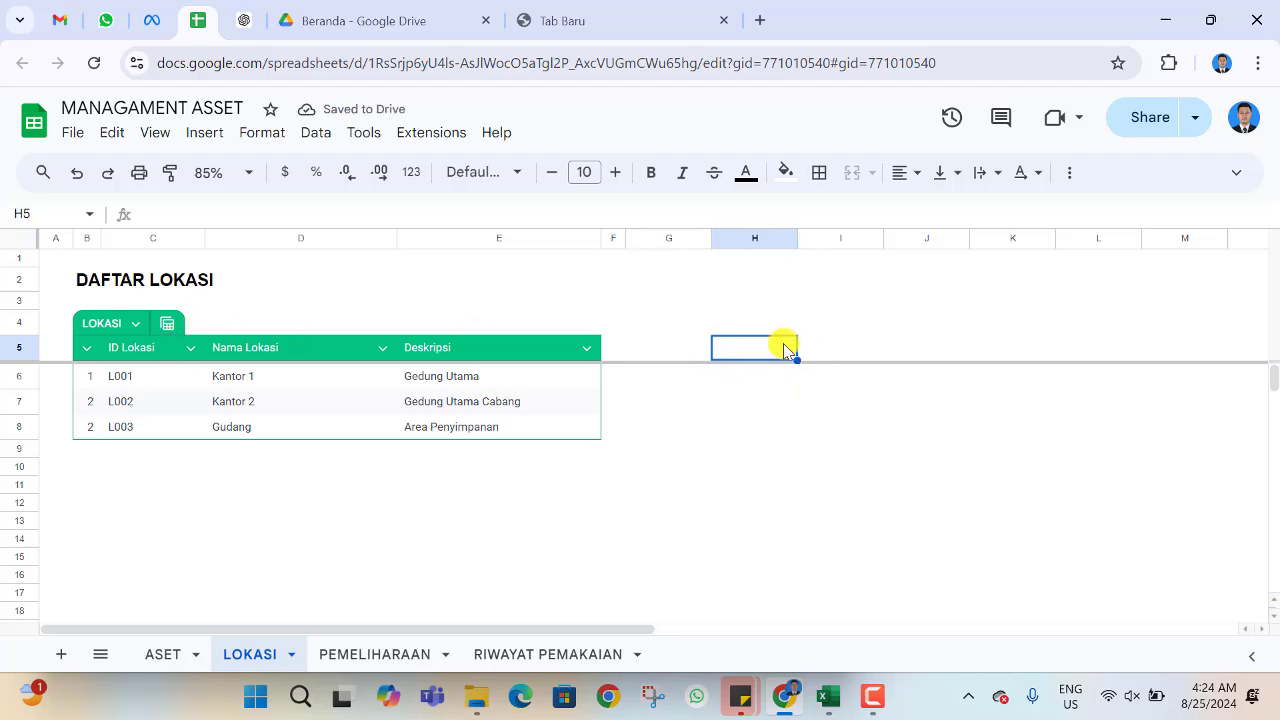
# - Type the heading 'DAFTAR LOKASI' into cell H2
pyautogui.click(746, 289)
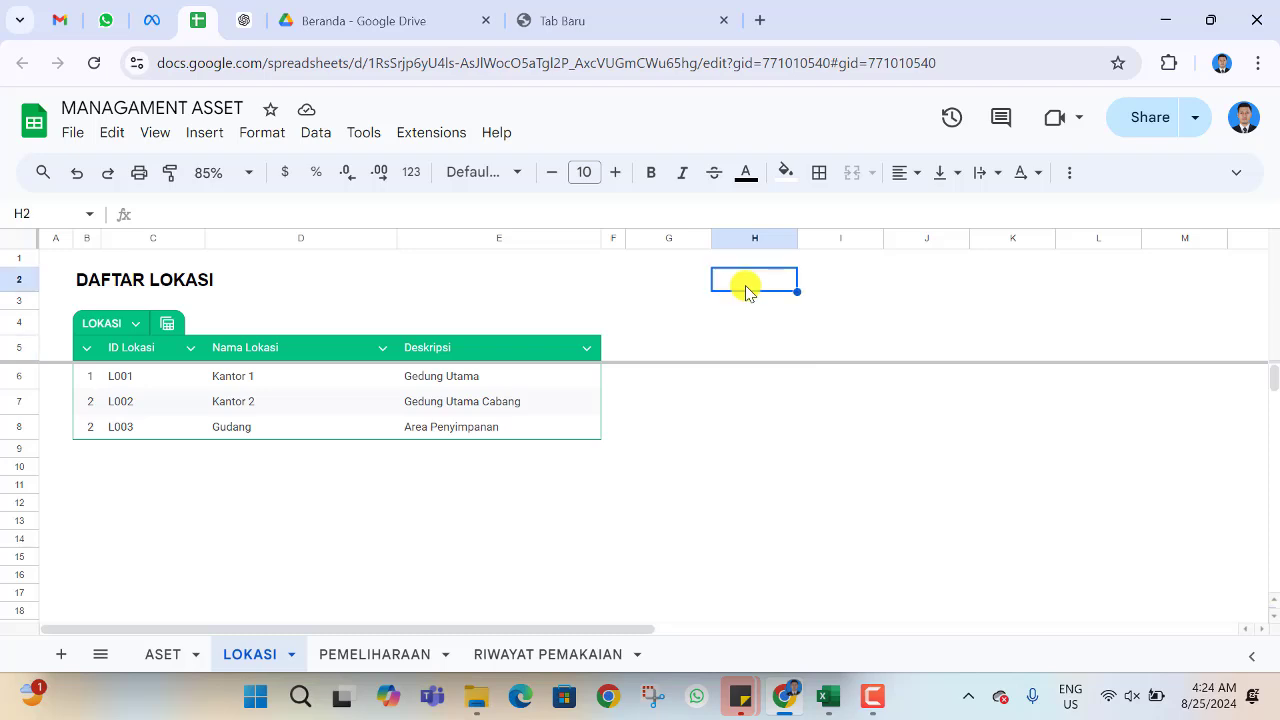
pyautogui.write('DATA')
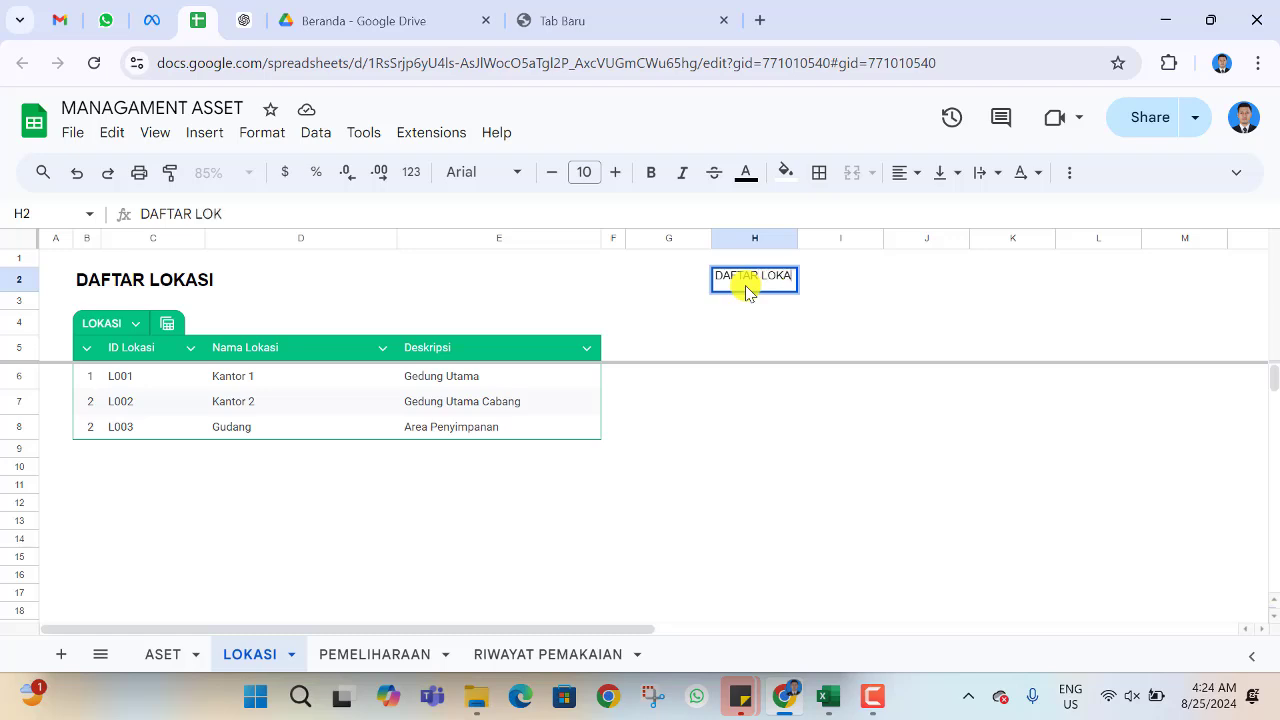
pyautogui.write('SI')
pyautogui.press('Return')
# - Make the H2 heading bold with font size 16
pyautogui.click(745, 286)
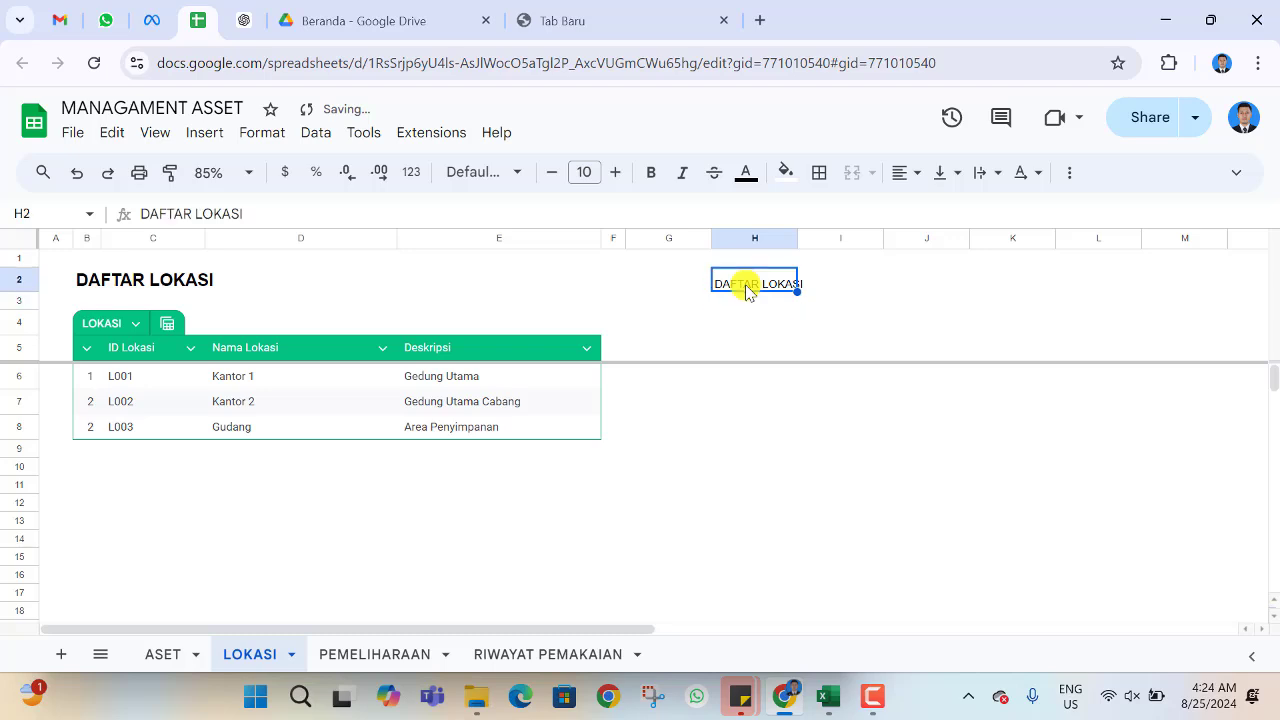
pyautogui.click(651, 175)
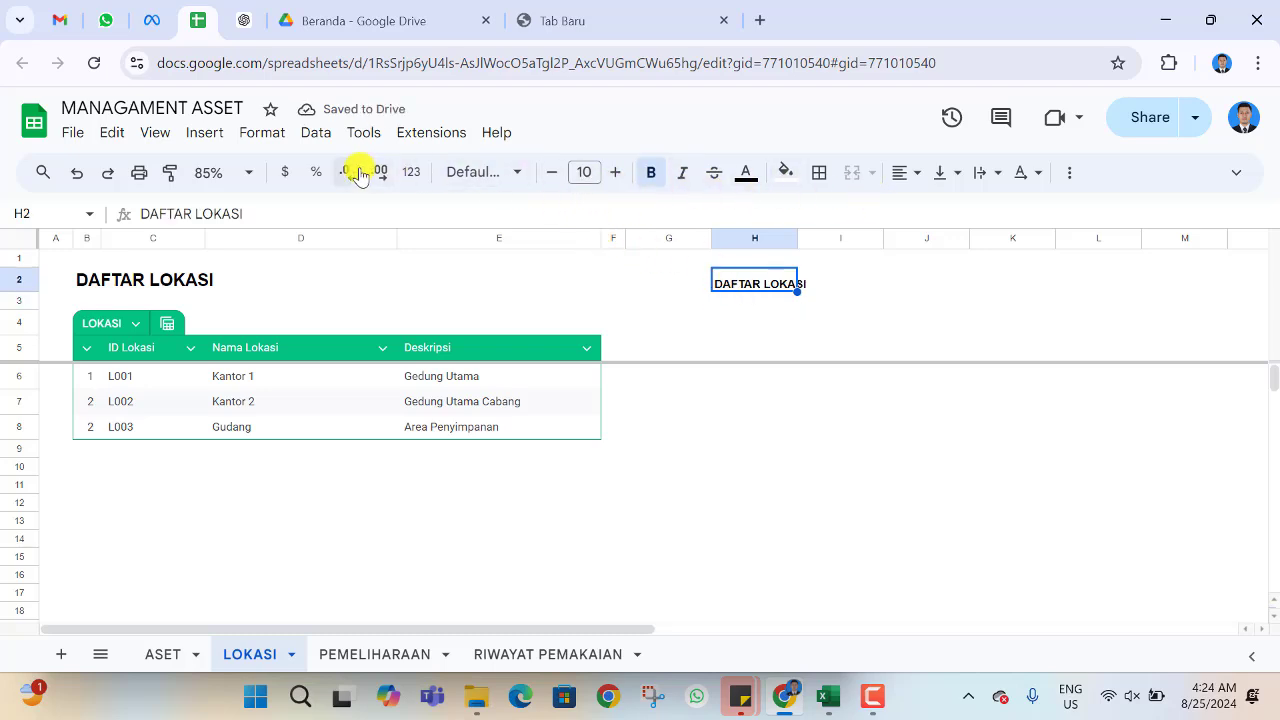
pyautogui.click(612, 174)
pyautogui.click(612, 174)
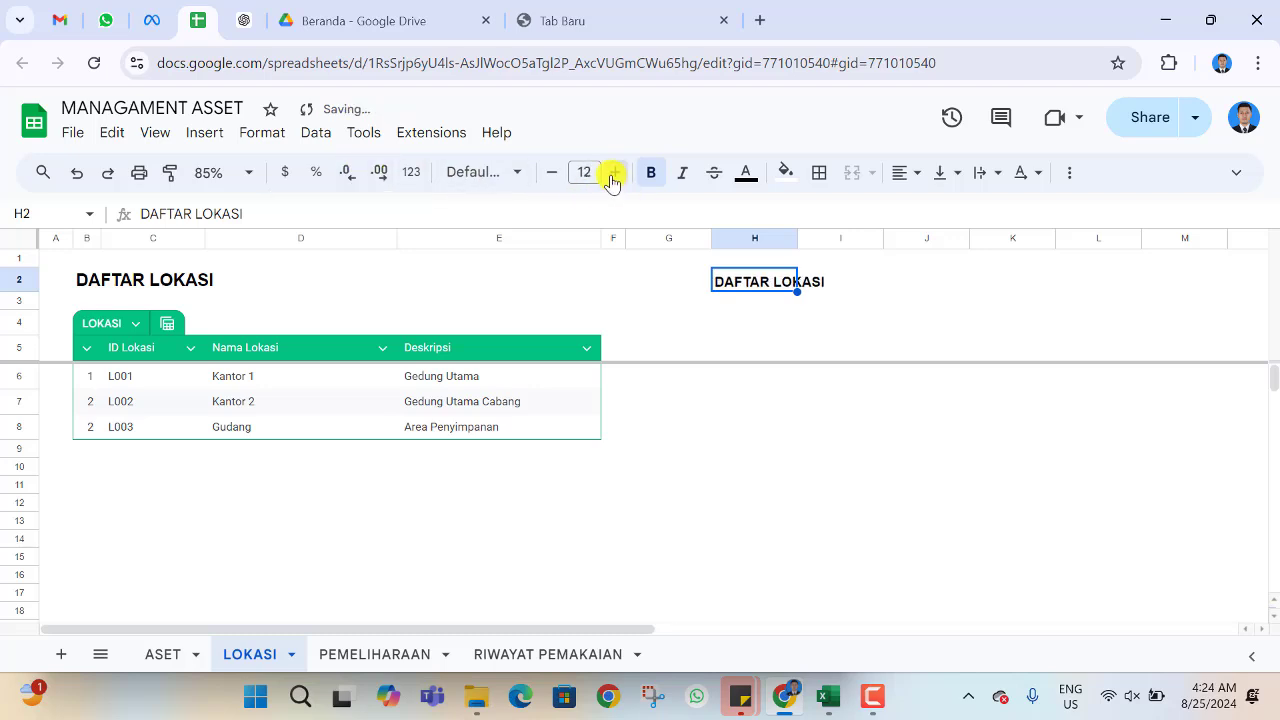
pyautogui.click(612, 174)
pyautogui.click(612, 174)
pyautogui.click(612, 174)
pyautogui.click(612, 174)
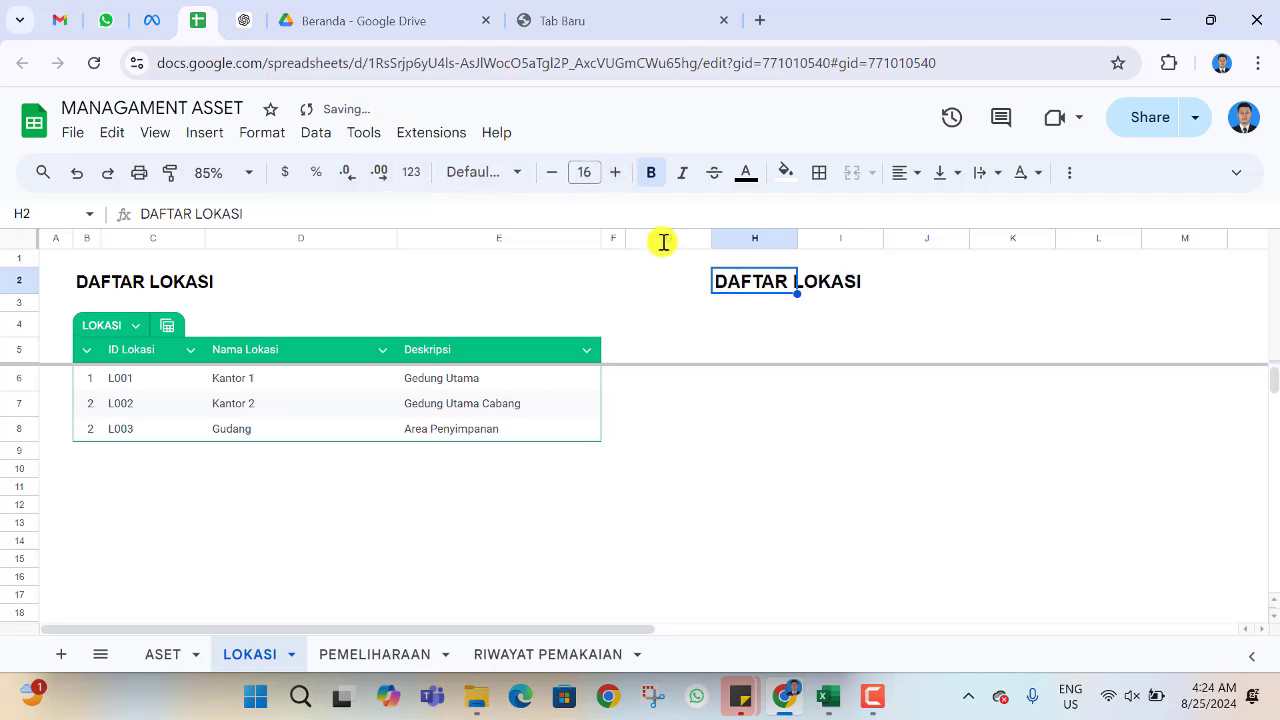
pyautogui.click(762, 330)
pyautogui.click(743, 350)
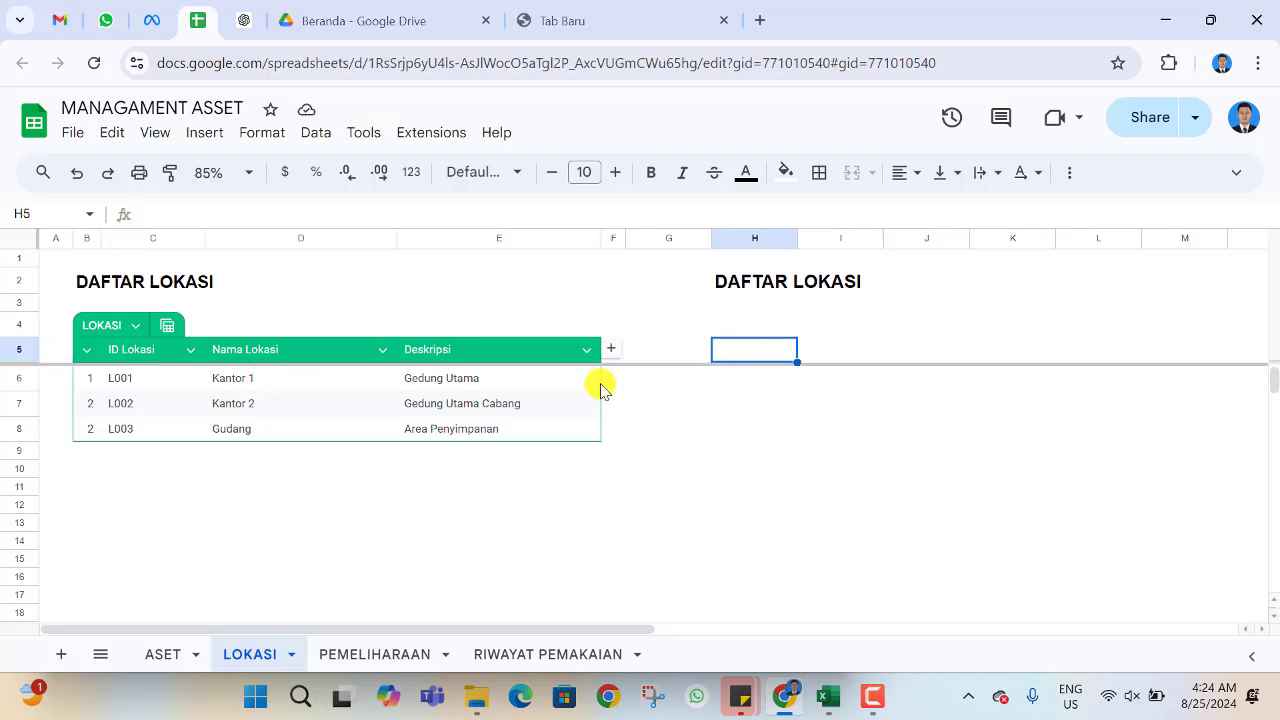
# - Enter the headers NO, ID Lokasi, Nama Lokasi and Deskripsi in H5:K5
pyautogui.write('NO')
pyautogui.press('Tab')
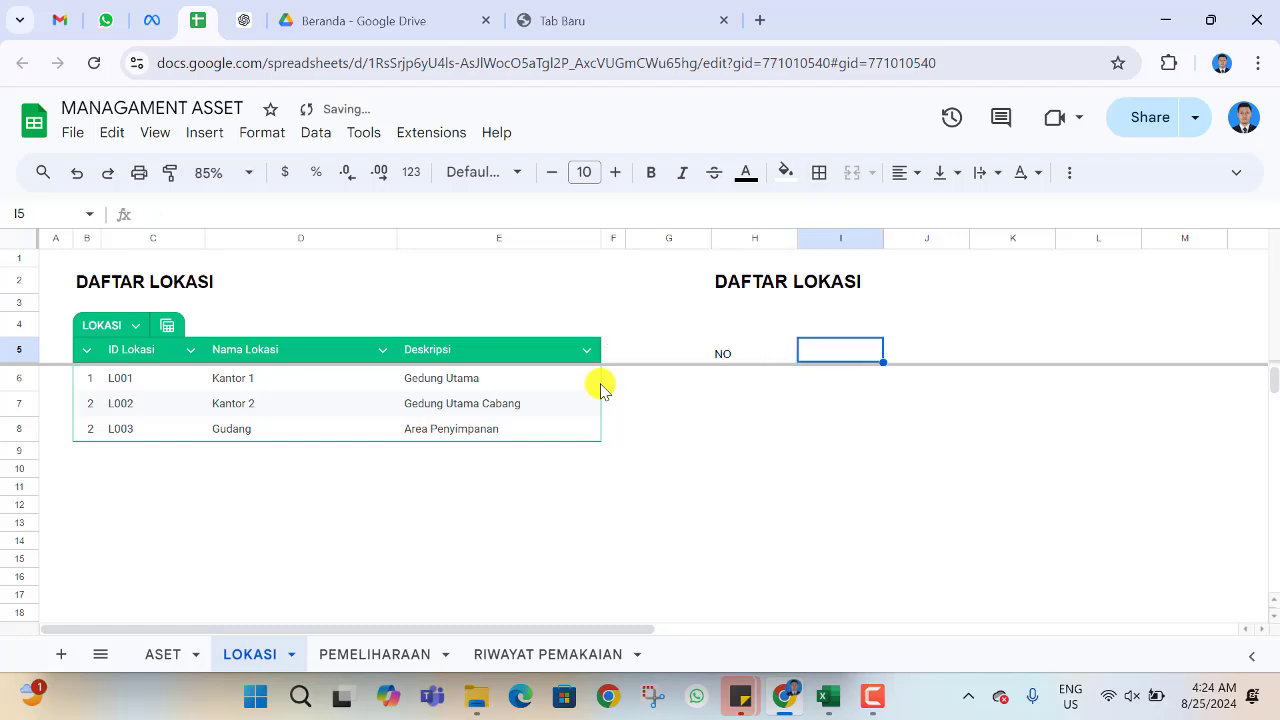
pyautogui.write('ID Lokasi')
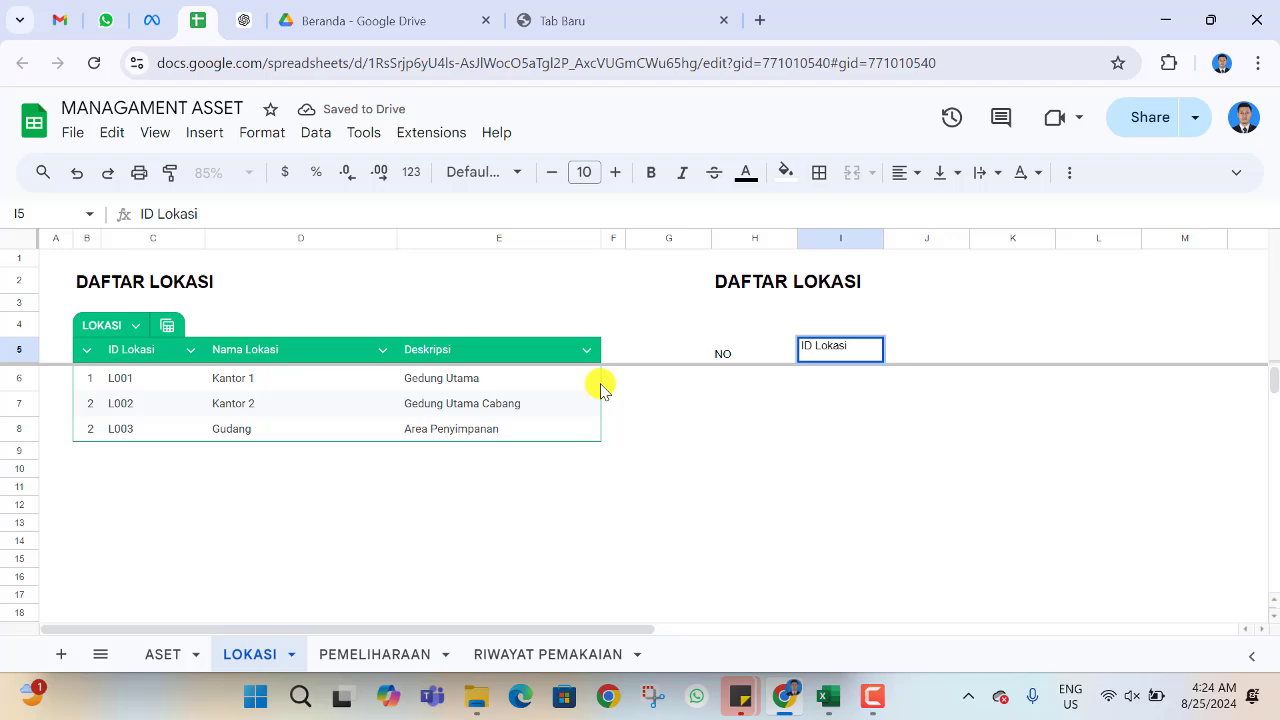
pyautogui.press('Tab')
pyautogui.write('Nam')
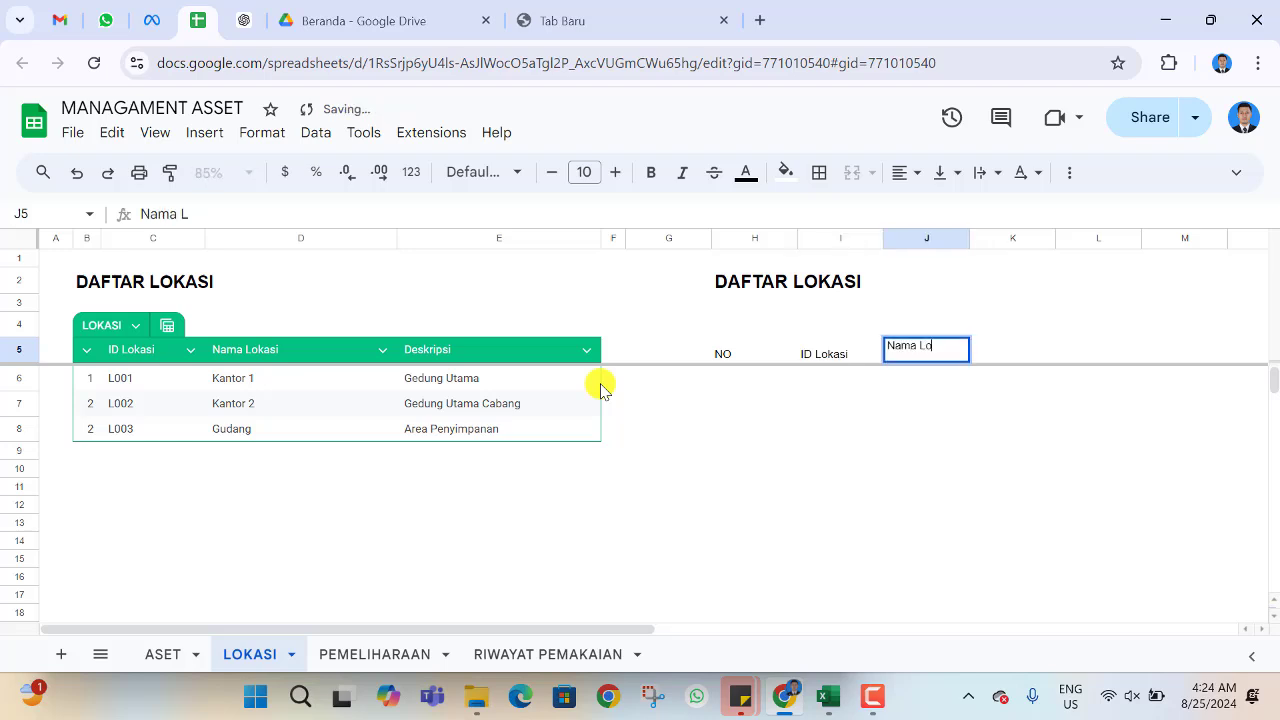
pyautogui.press('Tab')
pyautogui.write('D')
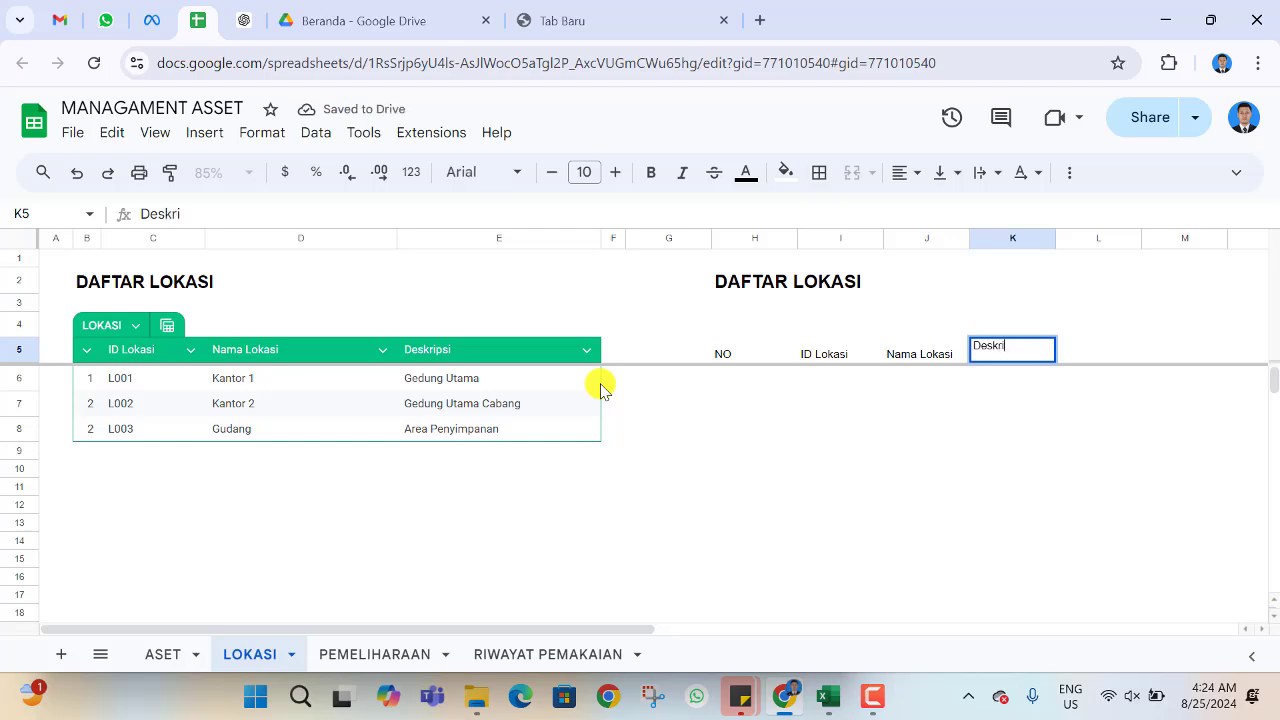
pyautogui.press('Return')
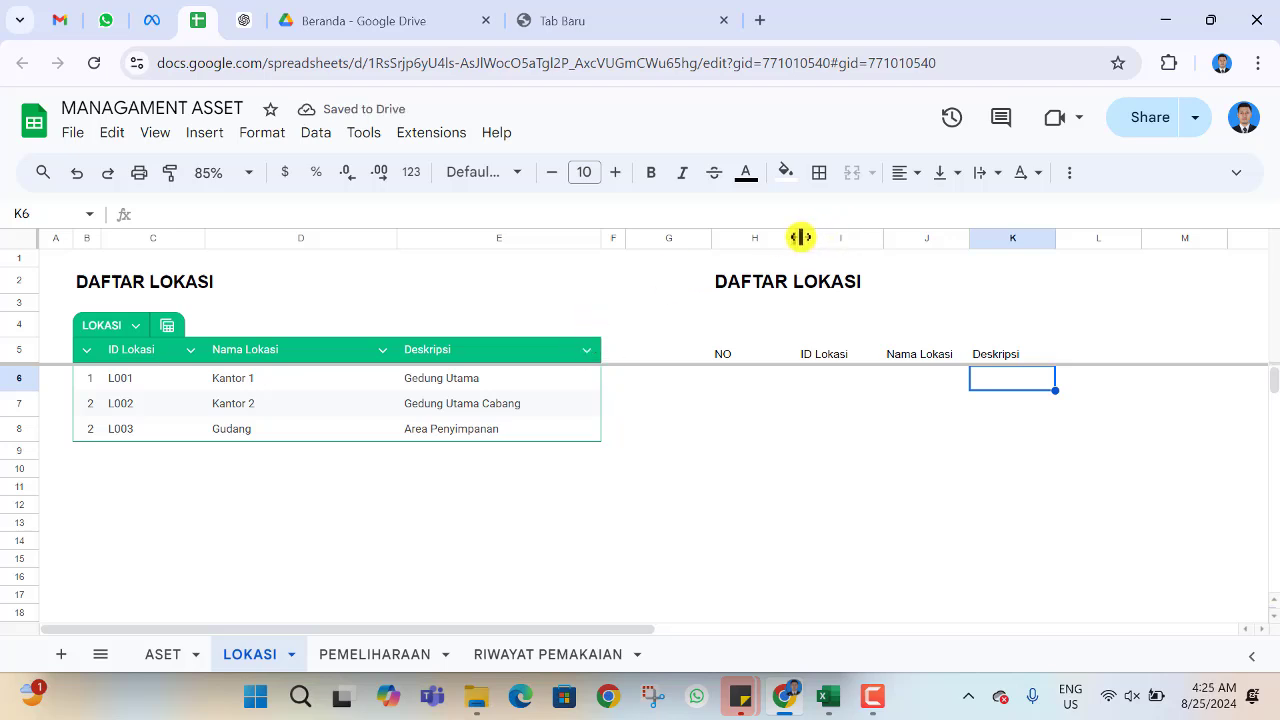
# - Narrow column H and widen columns I, J and K to fit the headers
pyautogui.moveTo(800, 237); pyautogui.dragTo(741, 237)
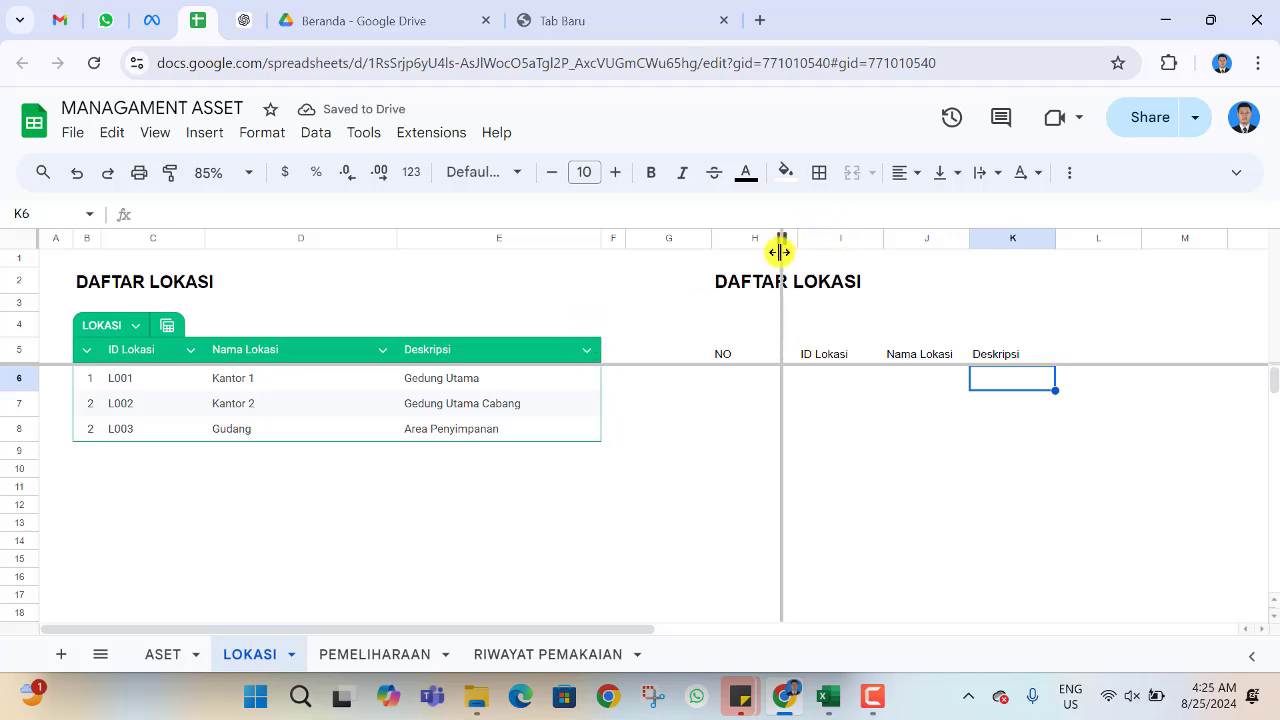
pyautogui.click(819, 414)
pyautogui.moveTo(829, 240); pyautogui.dragTo(862, 248)
pyautogui.moveTo(948, 238); pyautogui.dragTo(984, 242)
pyautogui.moveTo(1067, 244); pyautogui.dragTo(1089, 250)
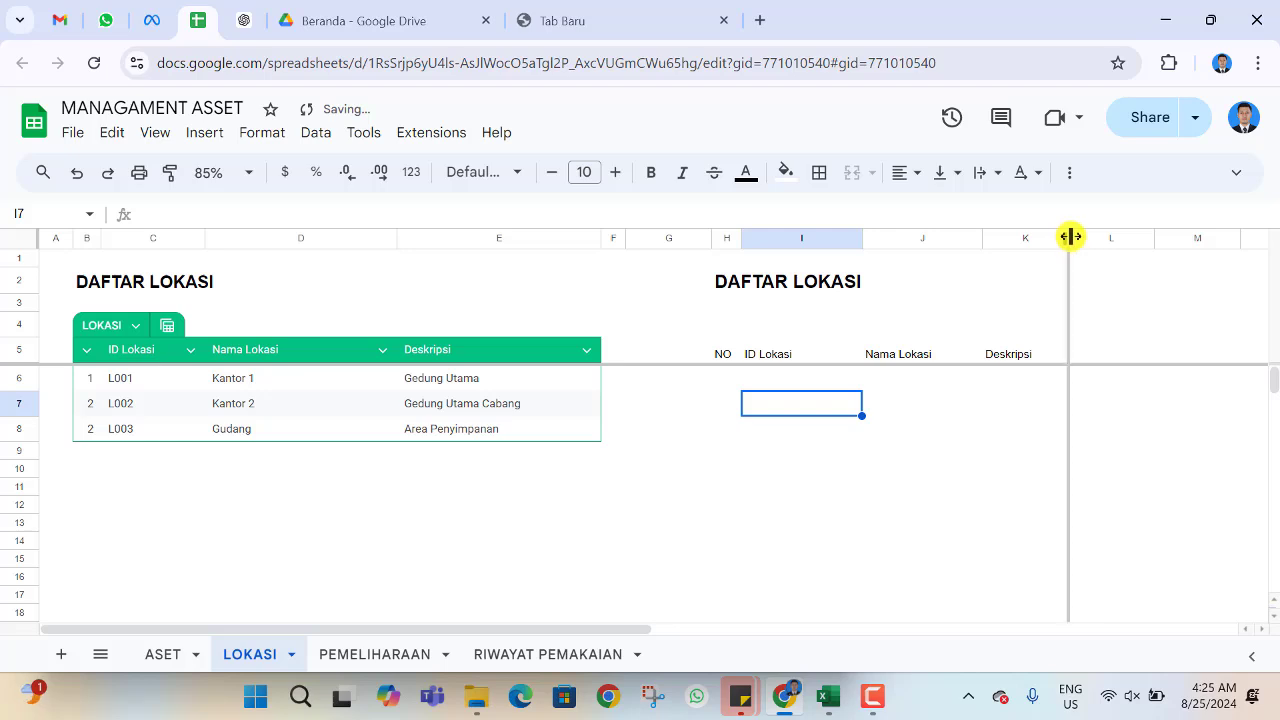
# - Copy the three location rows B6:E8
pyautogui.click(140, 385)
pyautogui.moveTo(90, 380); pyautogui.dragTo(180, 384)
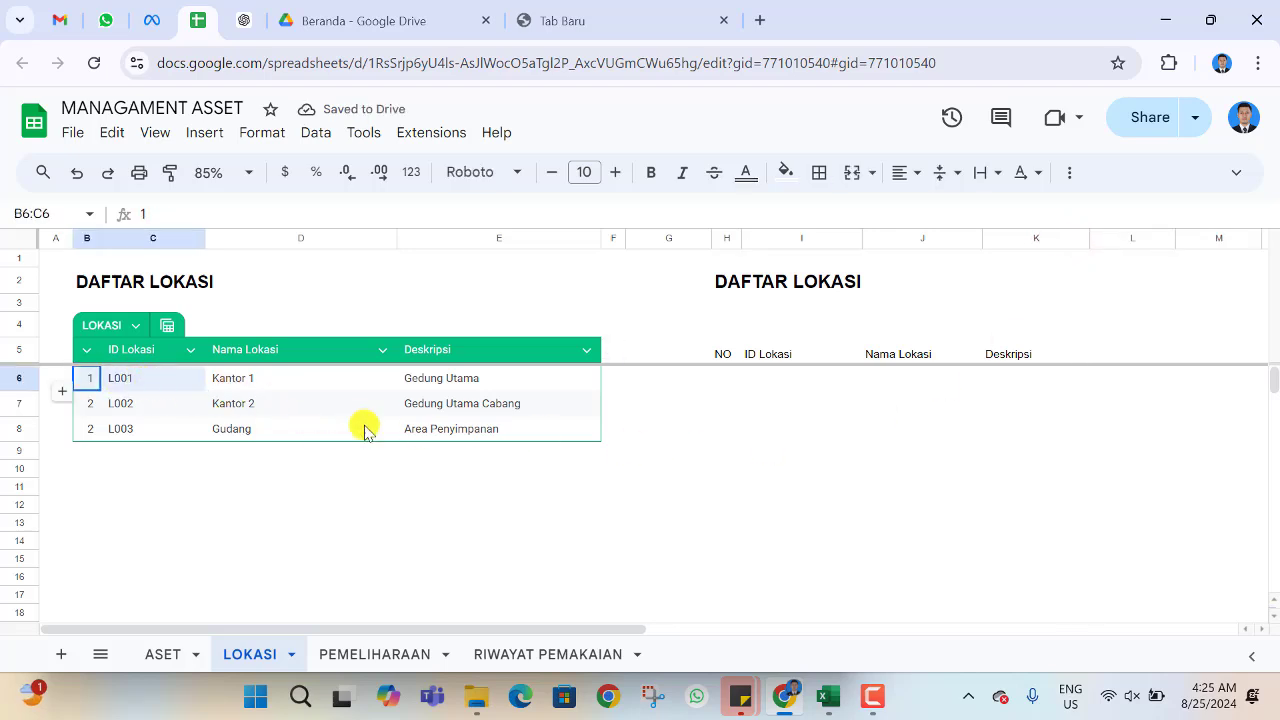
pyautogui.moveTo(365, 430); pyautogui.dragTo(457, 440)
pyautogui.hotkey('ctrl', 'c')
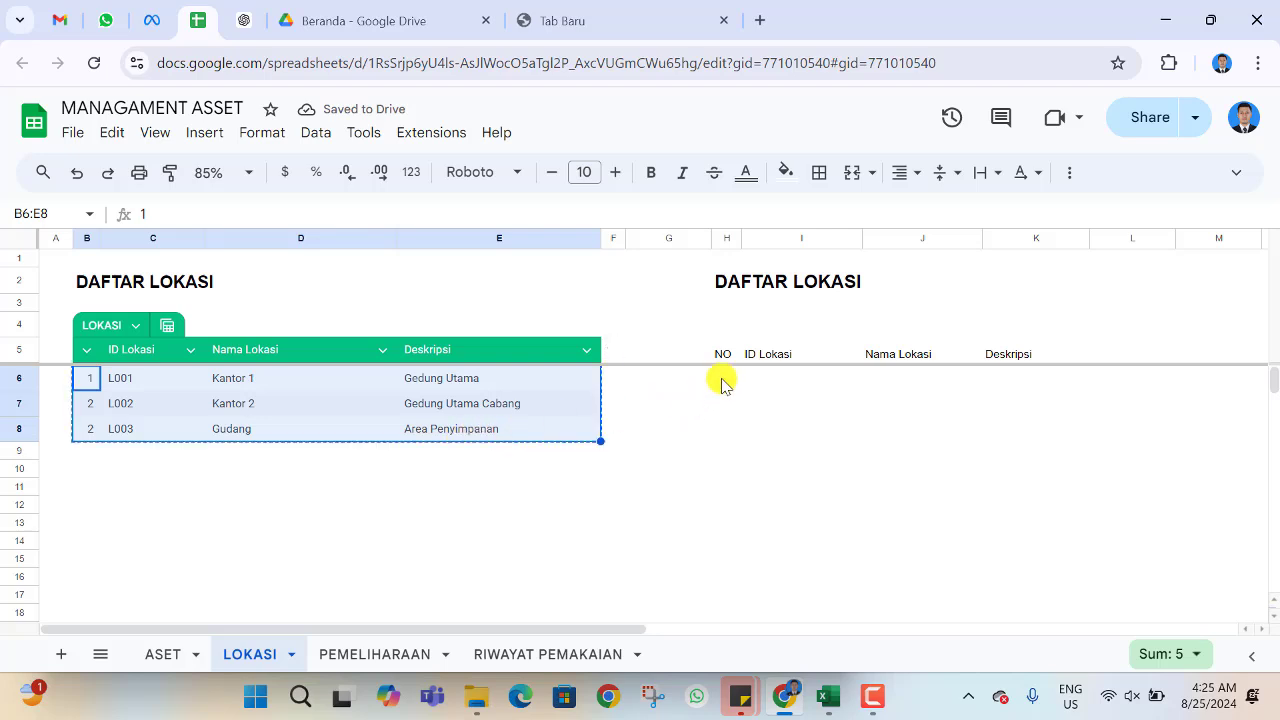
# - Paste the location rows as values only at H6, then select H5:K8
pyautogui.click(724, 383)
pyautogui.rightClick(724, 383)
pyautogui.moveTo(998, 282)
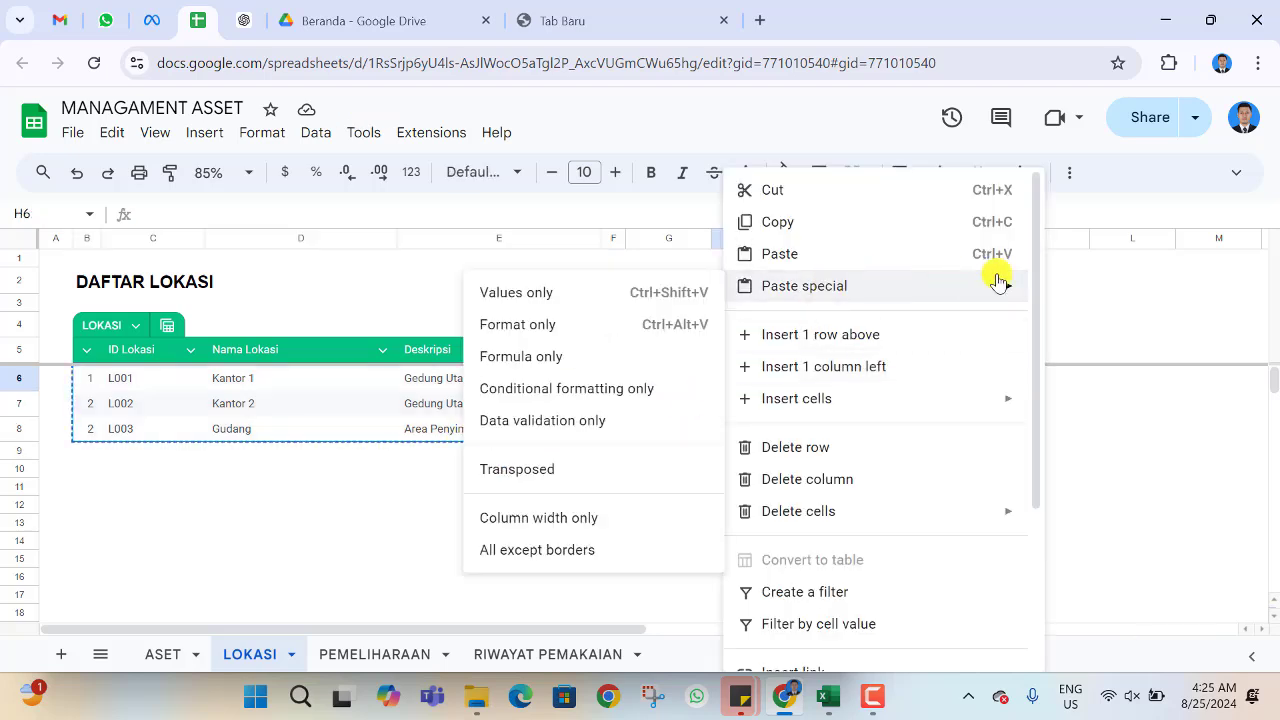
pyautogui.click(651, 292)
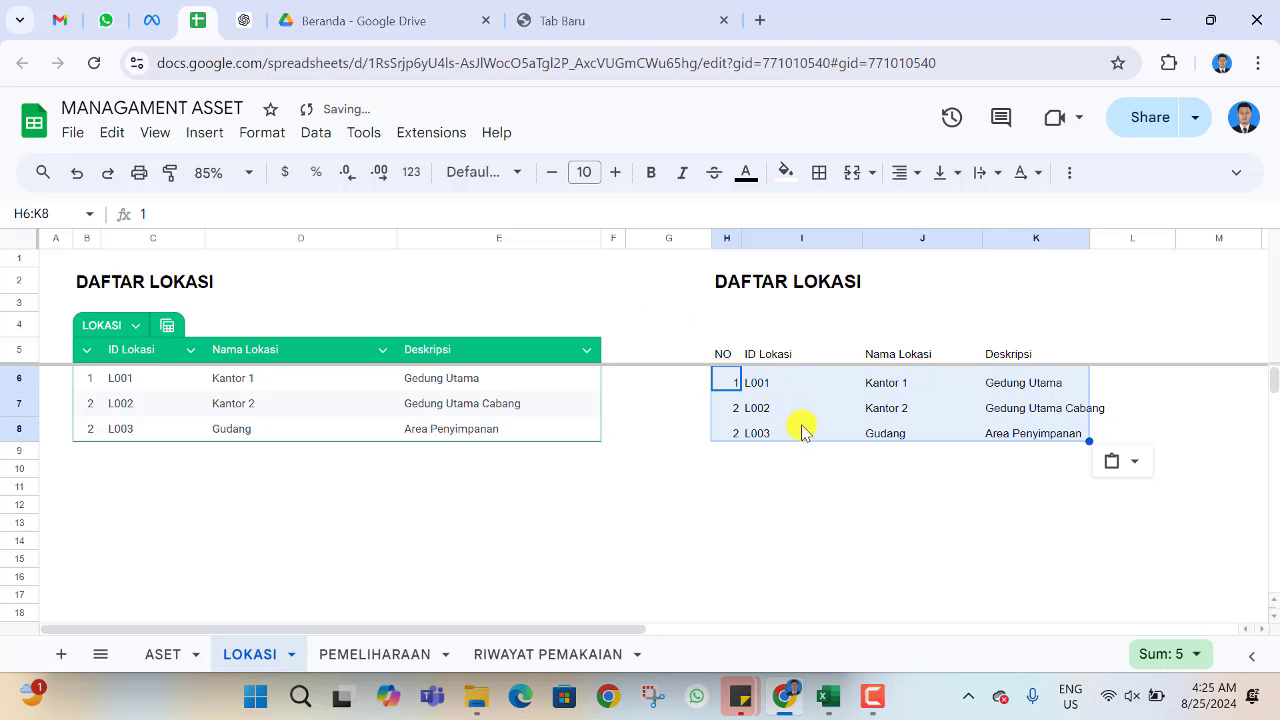
pyautogui.click(802, 484)
pyautogui.click(723, 360)
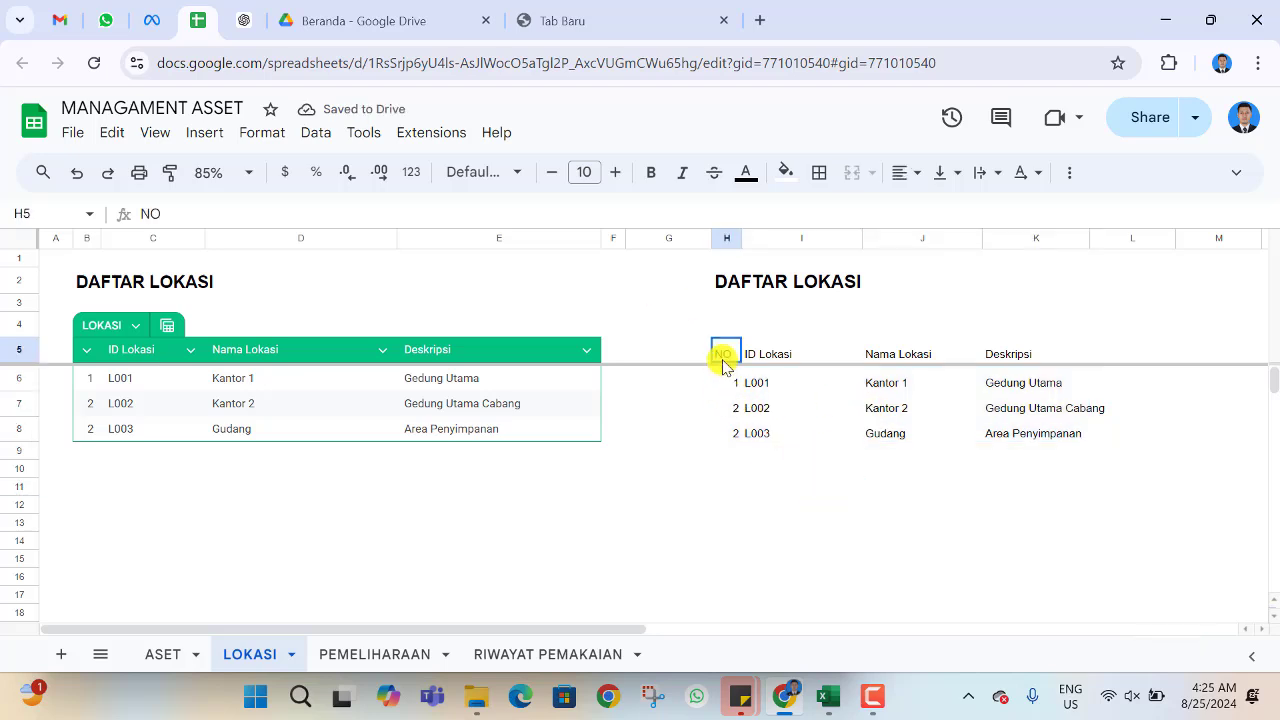
pyautogui.moveTo(723, 360); pyautogui.dragTo(1023, 430)
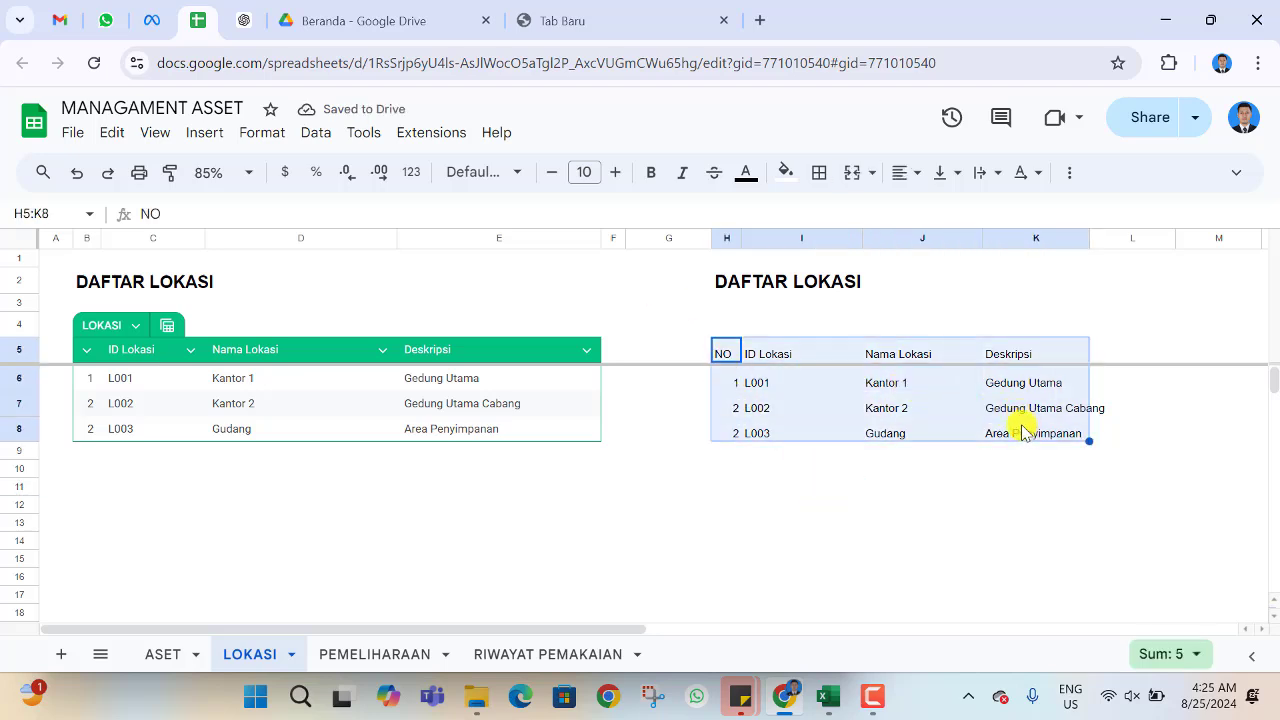
# - Convert the H5:K8 range into a table
pyautogui.rightClick(840, 378)
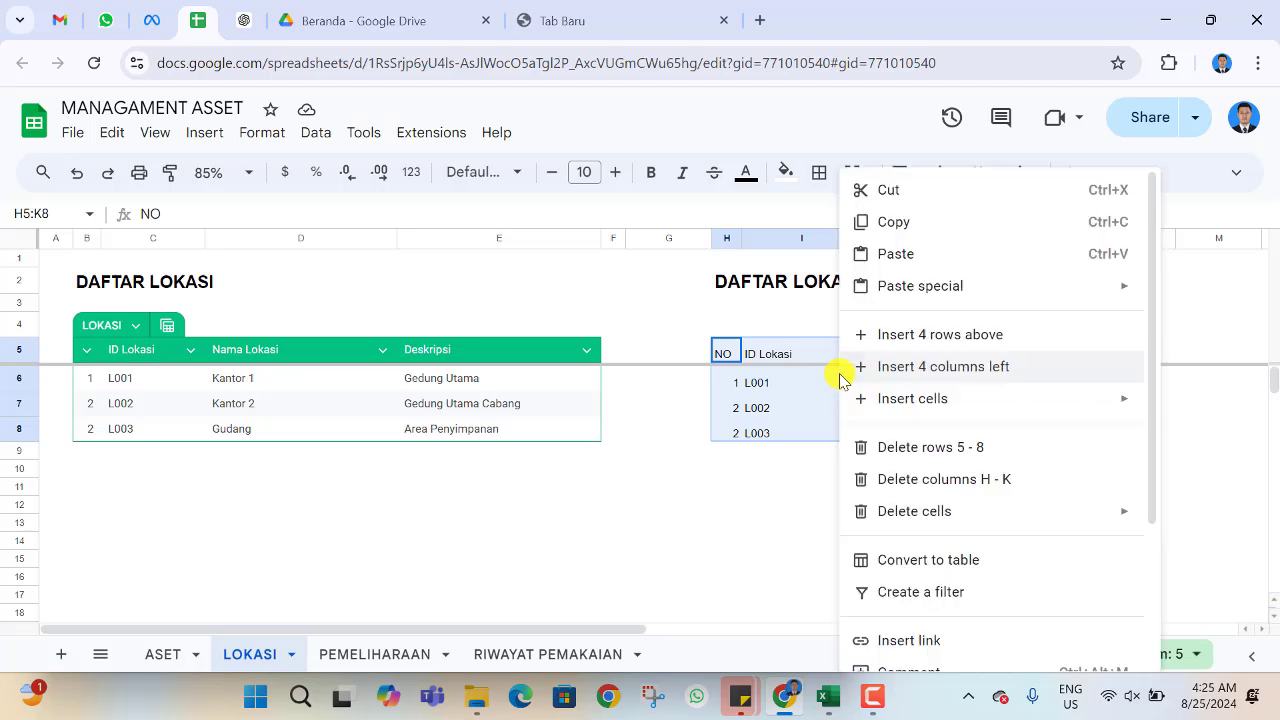
pyautogui.click(943, 562)
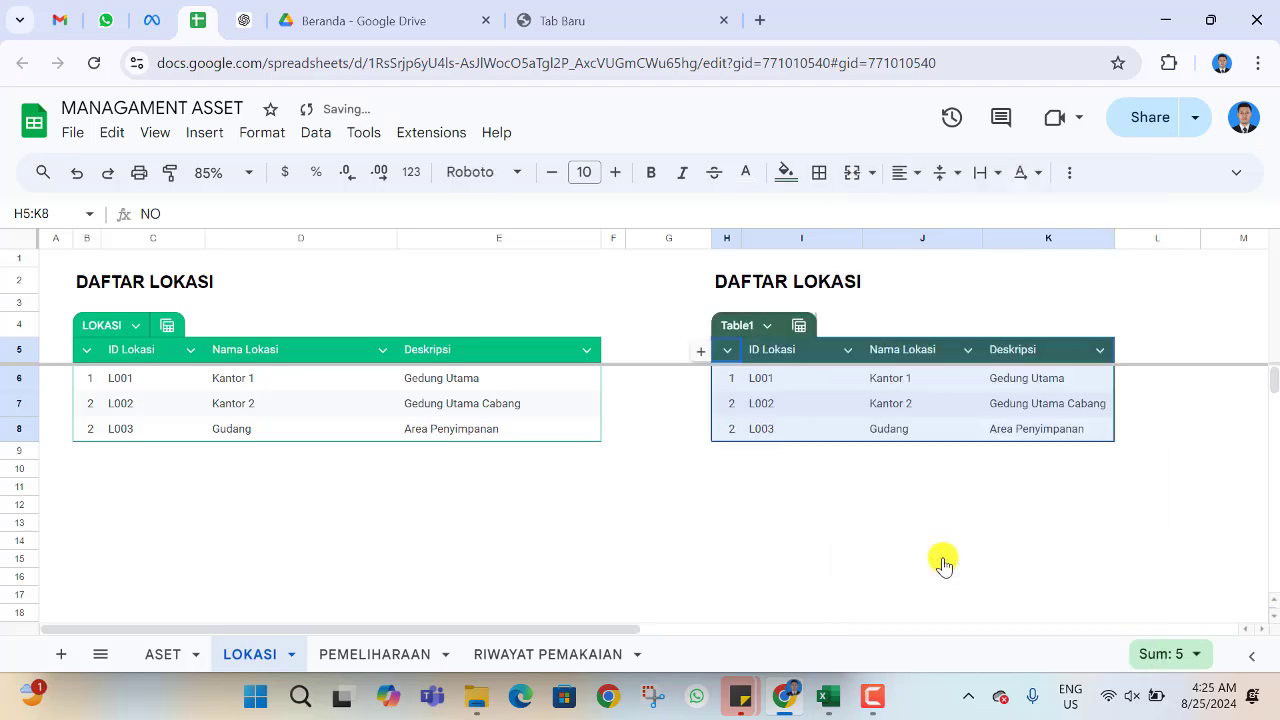
pyautogui.click(786, 490)
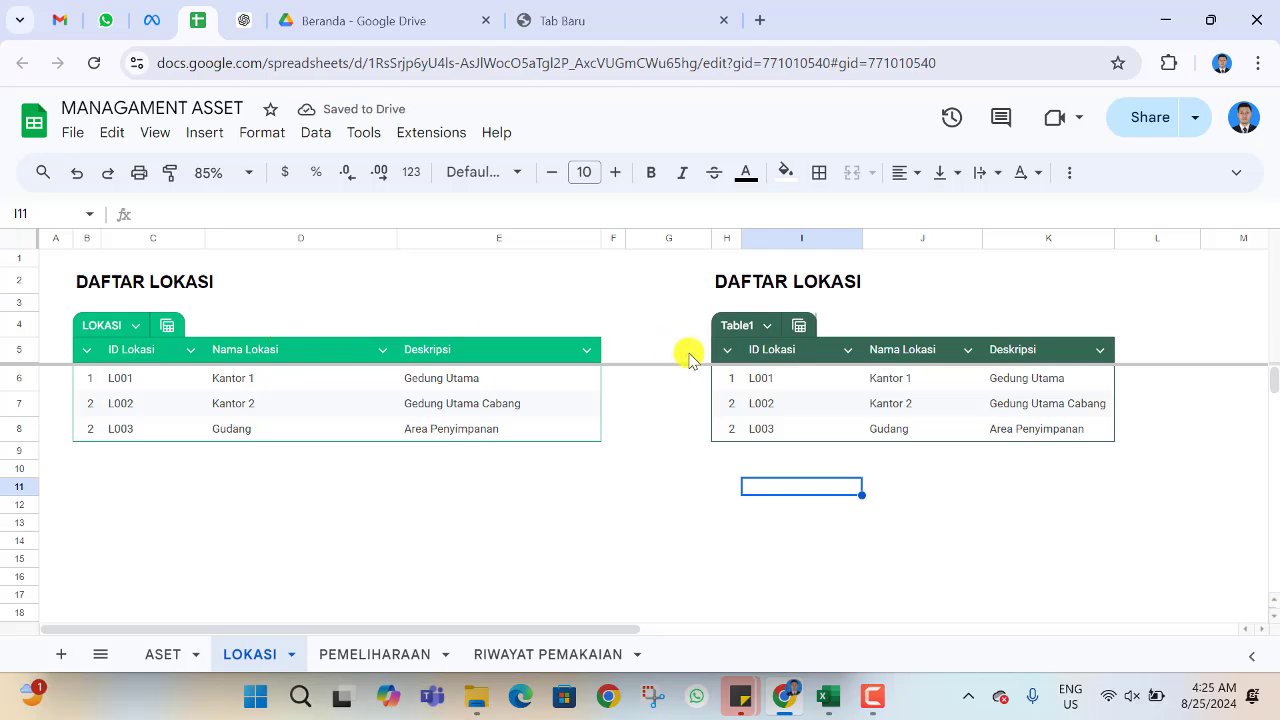
# - Rename the new table to 'lokasi 1' after 'lokasi' is rejected as already taken
pyautogui.click(734, 326)
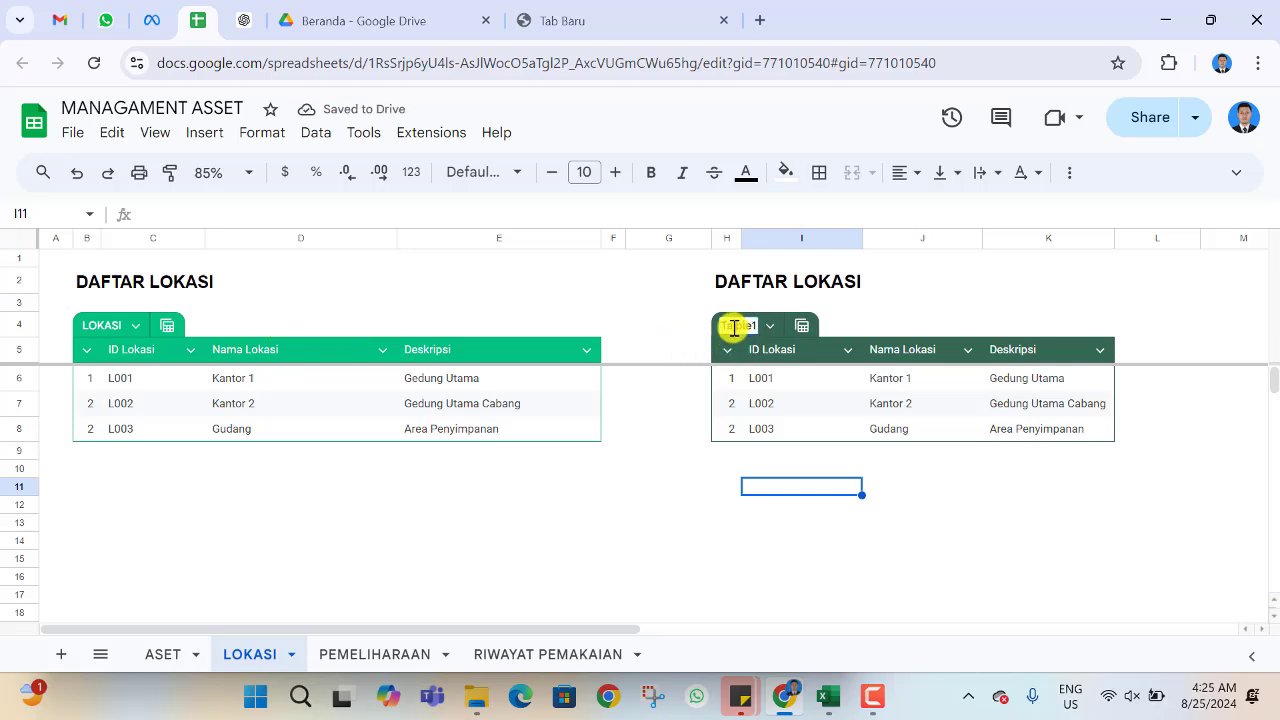
pyautogui.press('BackSpace')
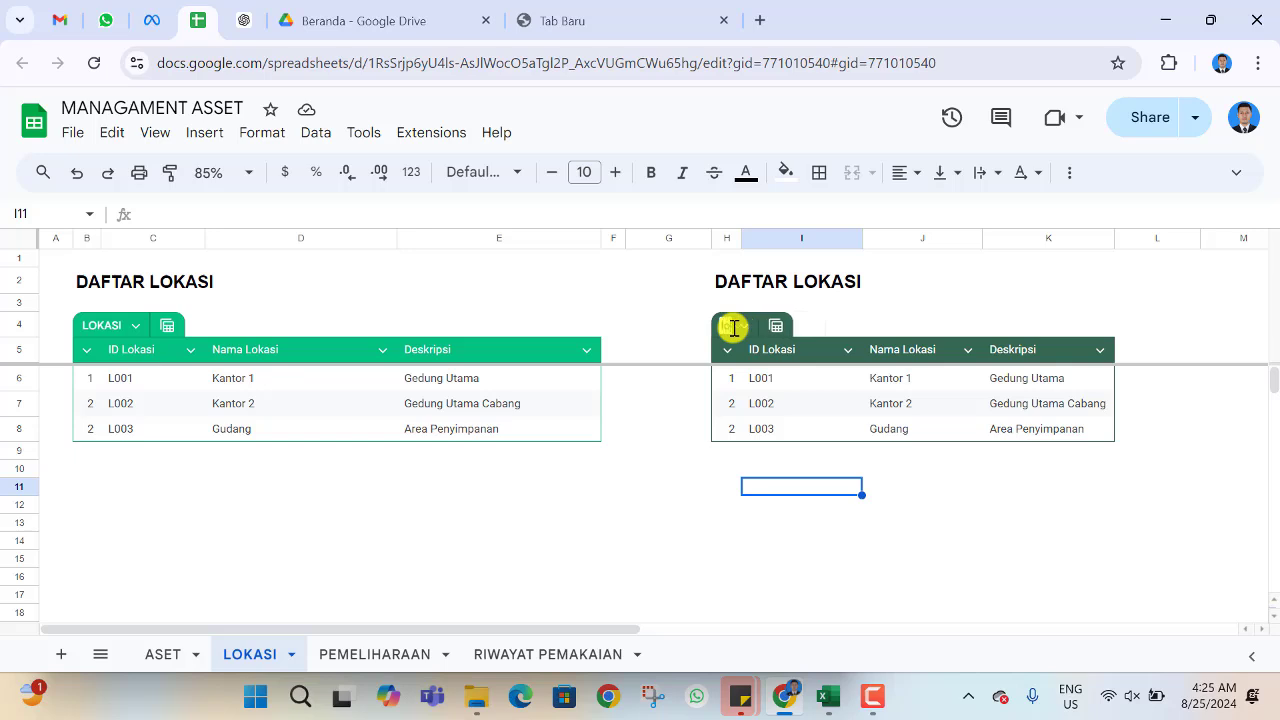
pyautogui.press('Return')
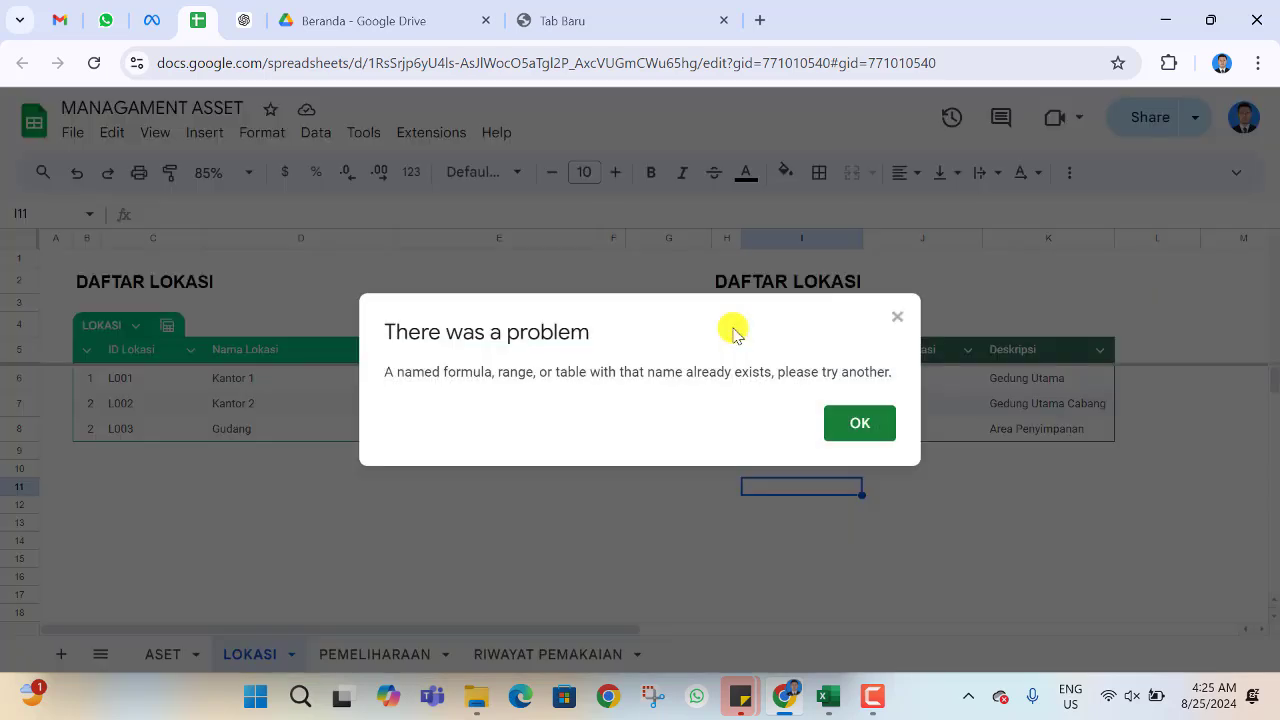
pyautogui.click(896, 318)
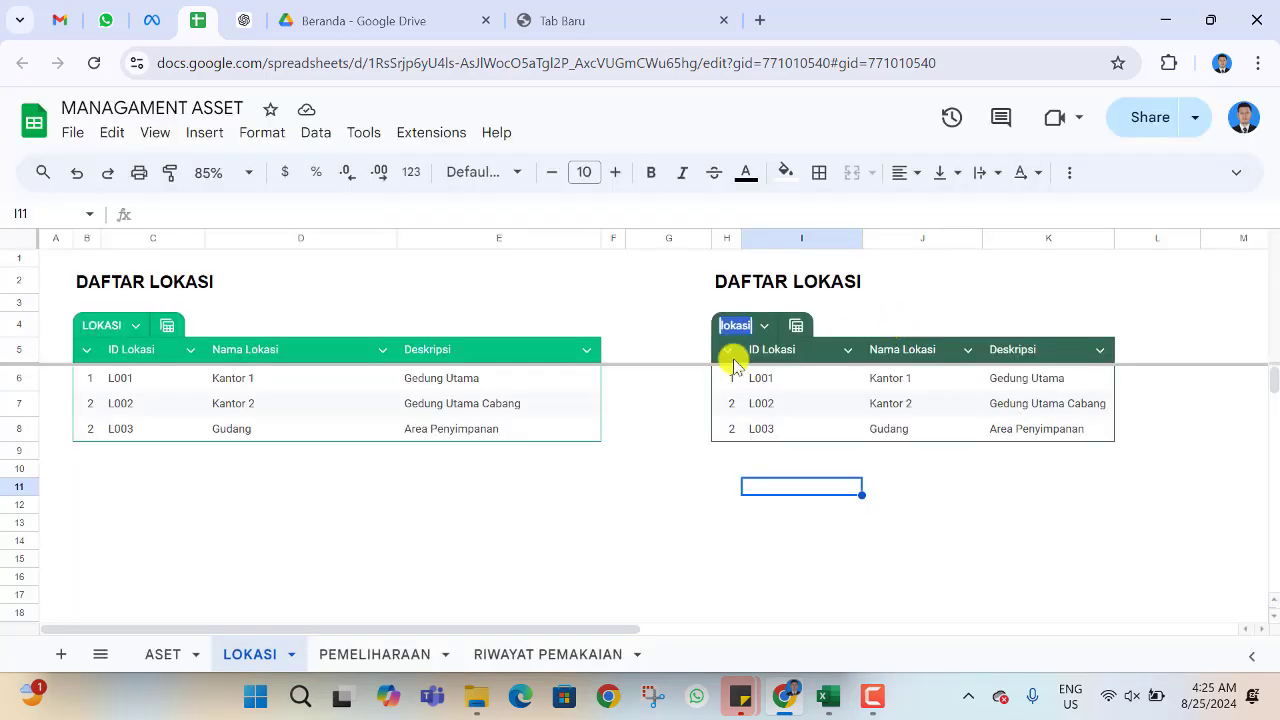
pyautogui.click(737, 325)
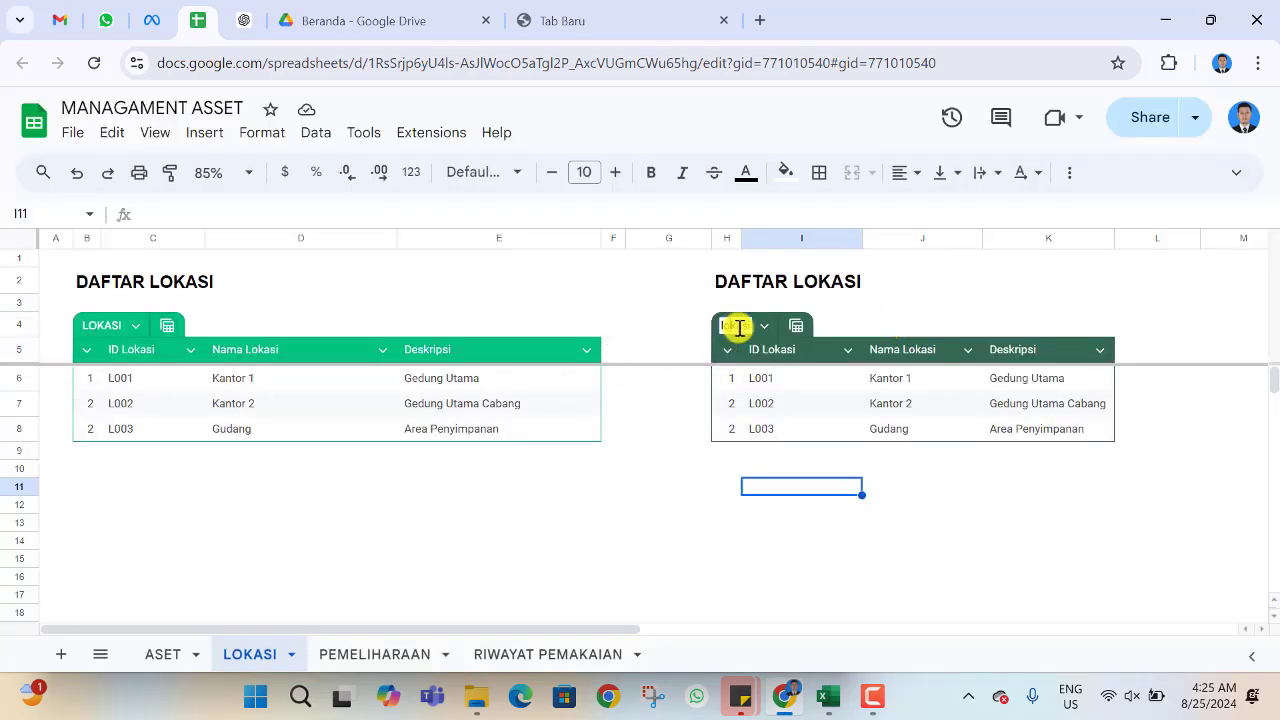
pyautogui.write('1')
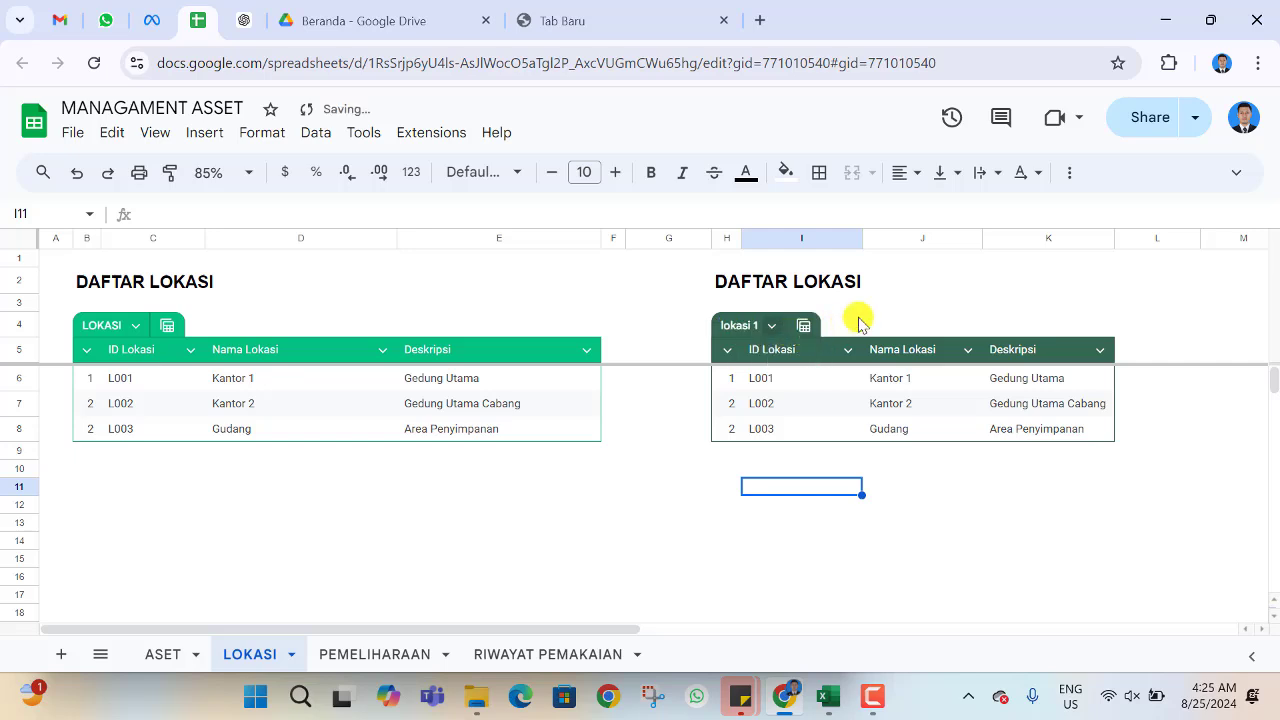
pyautogui.click(880, 306)
pyautogui.scroll(-3, 826, 398)
pyautogui.scroll(3, 826, 398)
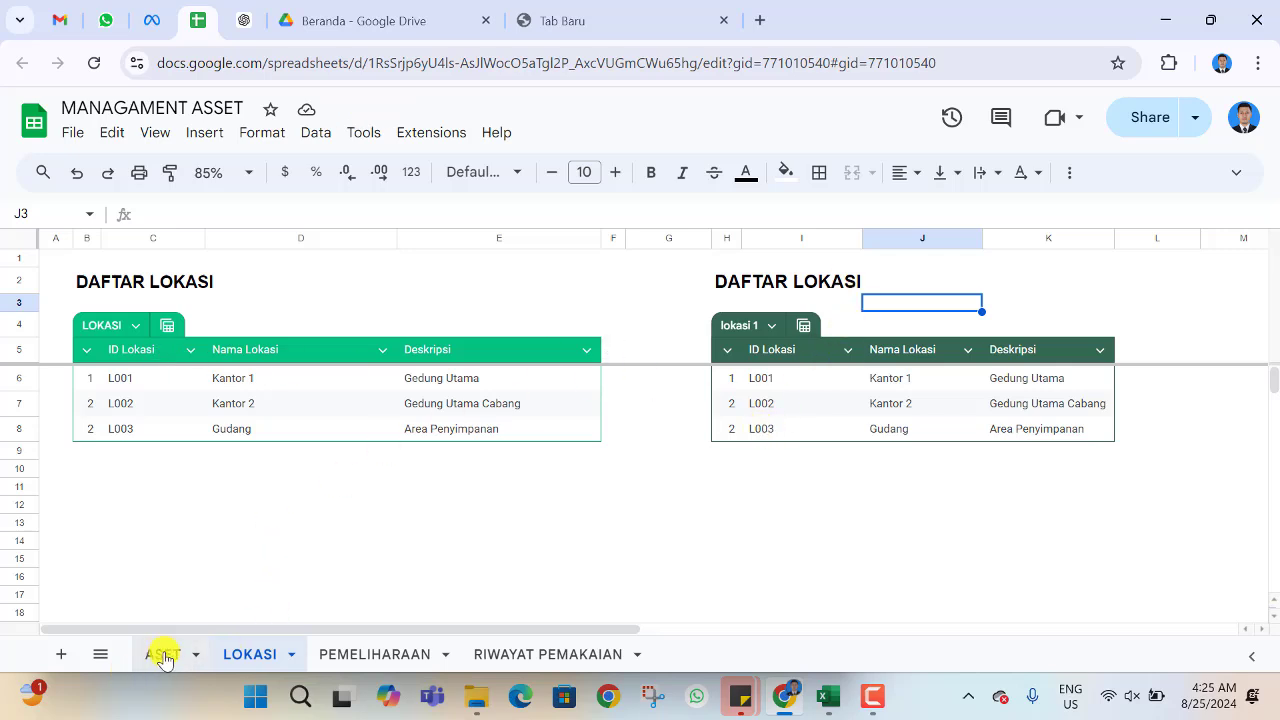
# - On the ASET sheet, open the data validation rule behind cell F6's location dropdown
pyautogui.click(163, 655)
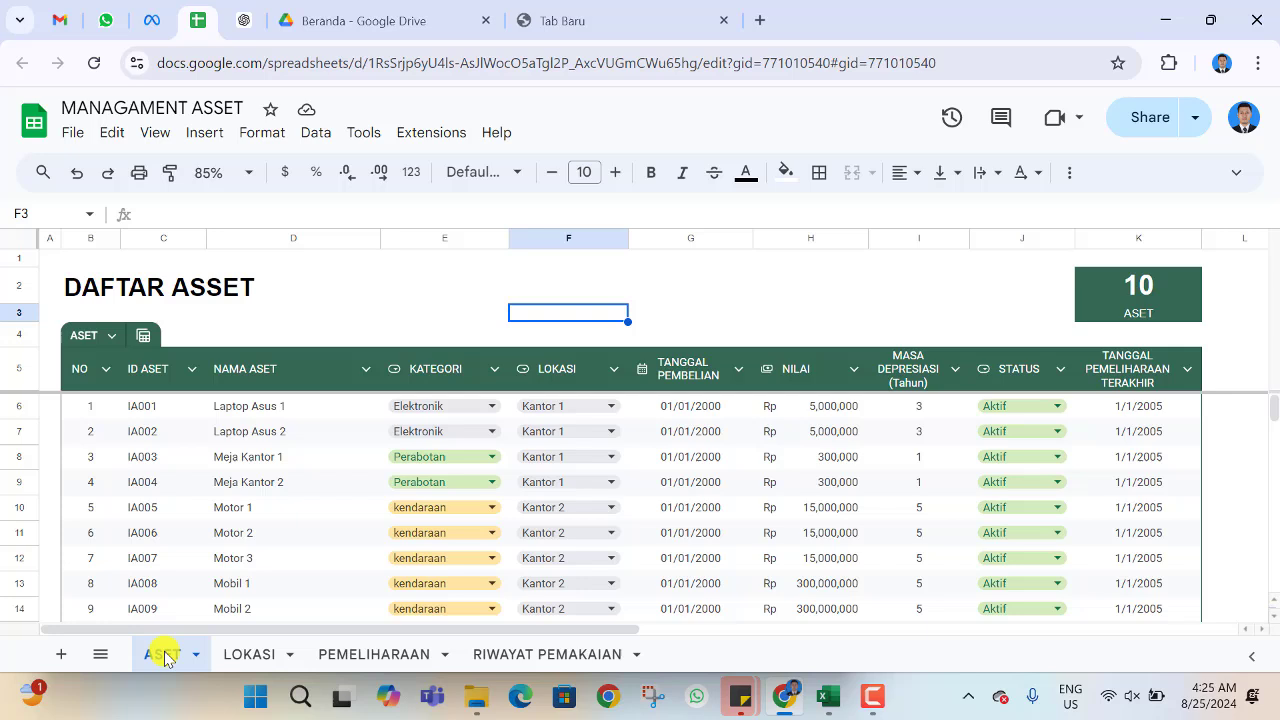
pyautogui.click(612, 406)
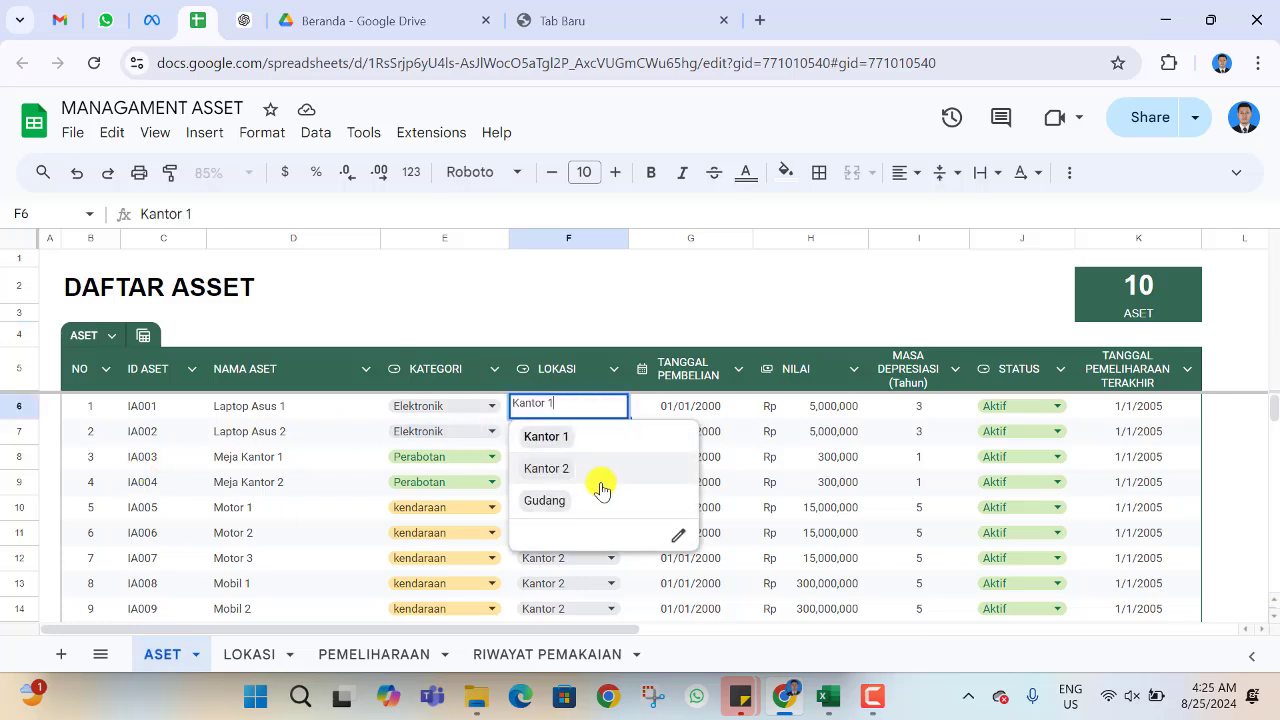
pyautogui.click(683, 540)
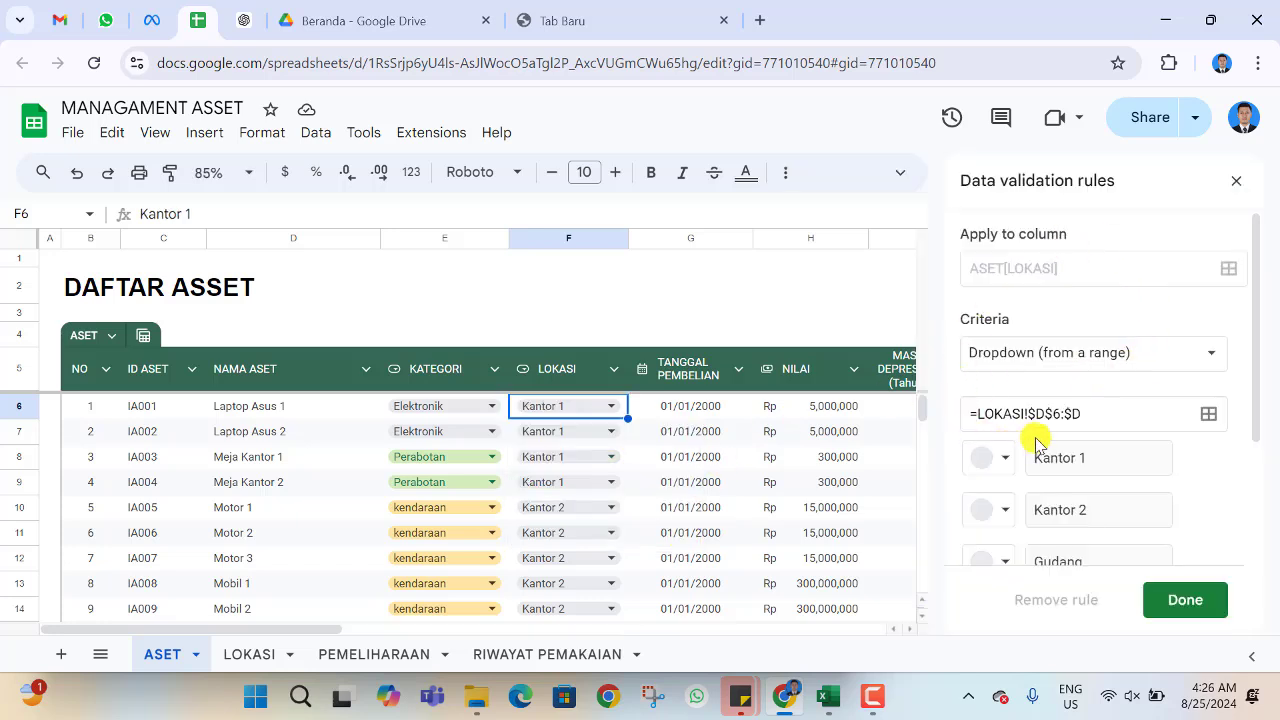
# - Change the dropdown's source range to the open-ended LOKASI!D6:D and save the rule
pyautogui.scroll(-2, 1189, 440)
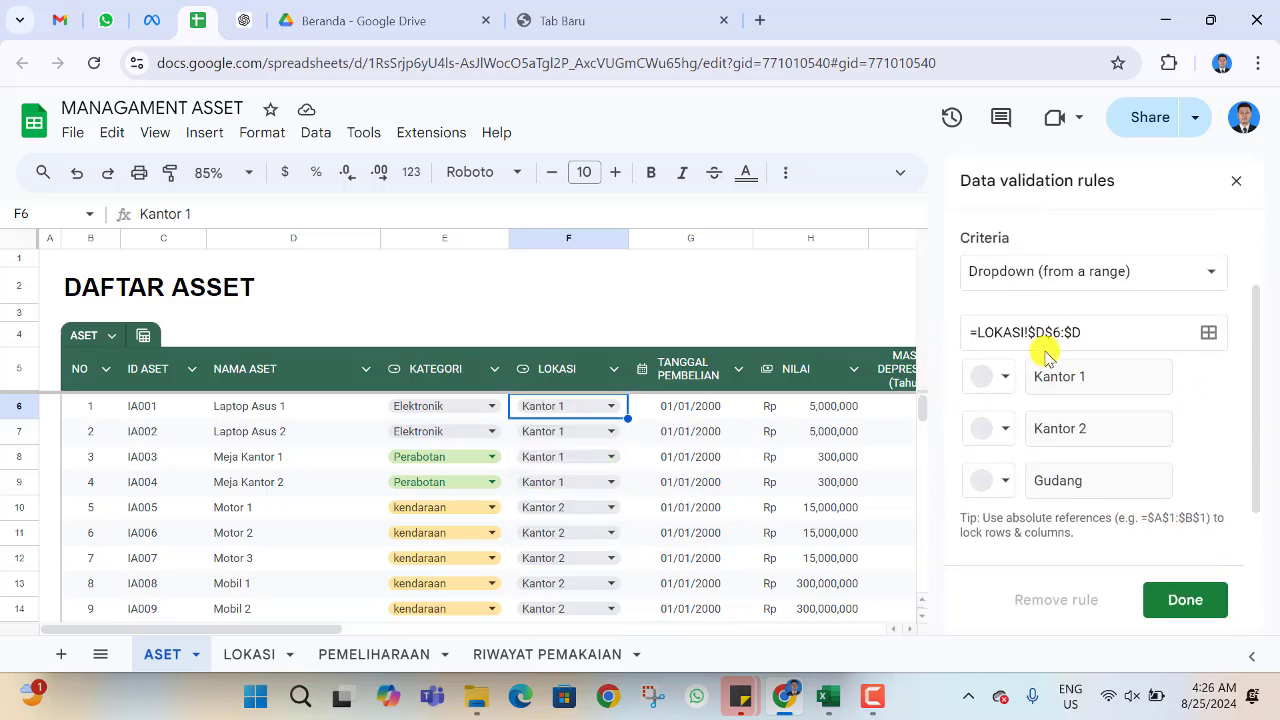
pyautogui.click(1208, 333)
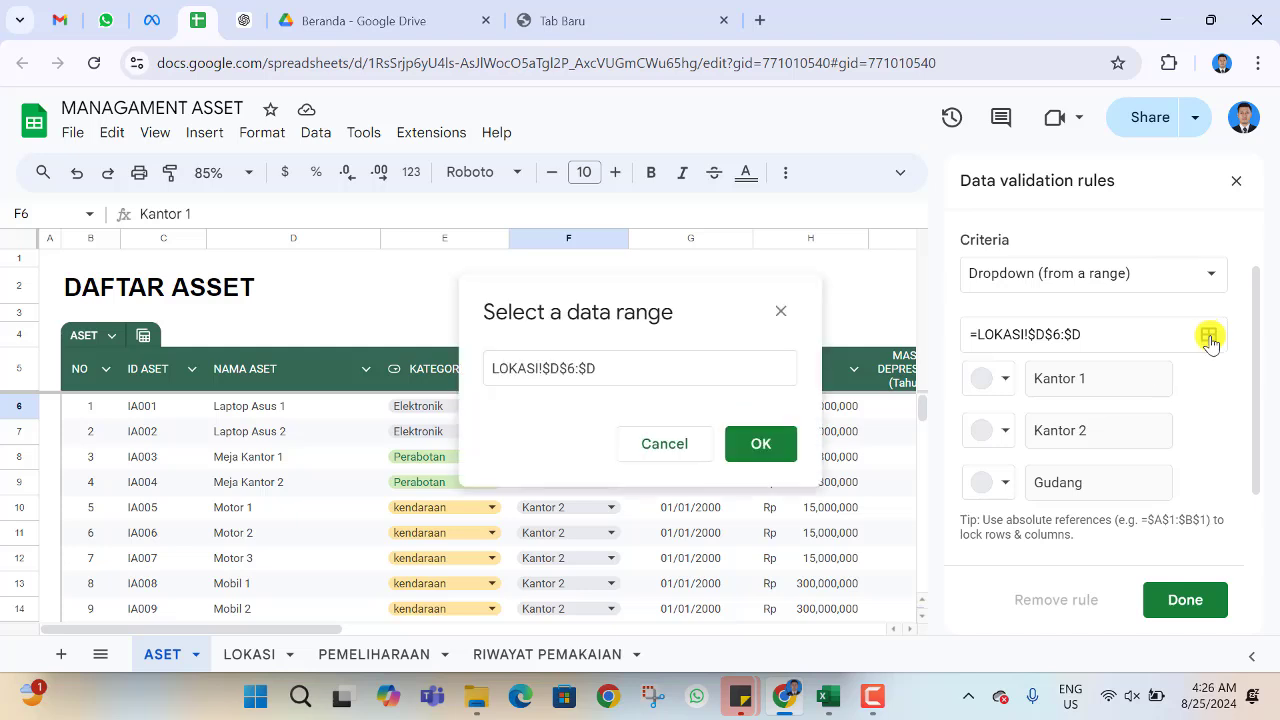
pyautogui.click(620, 366)
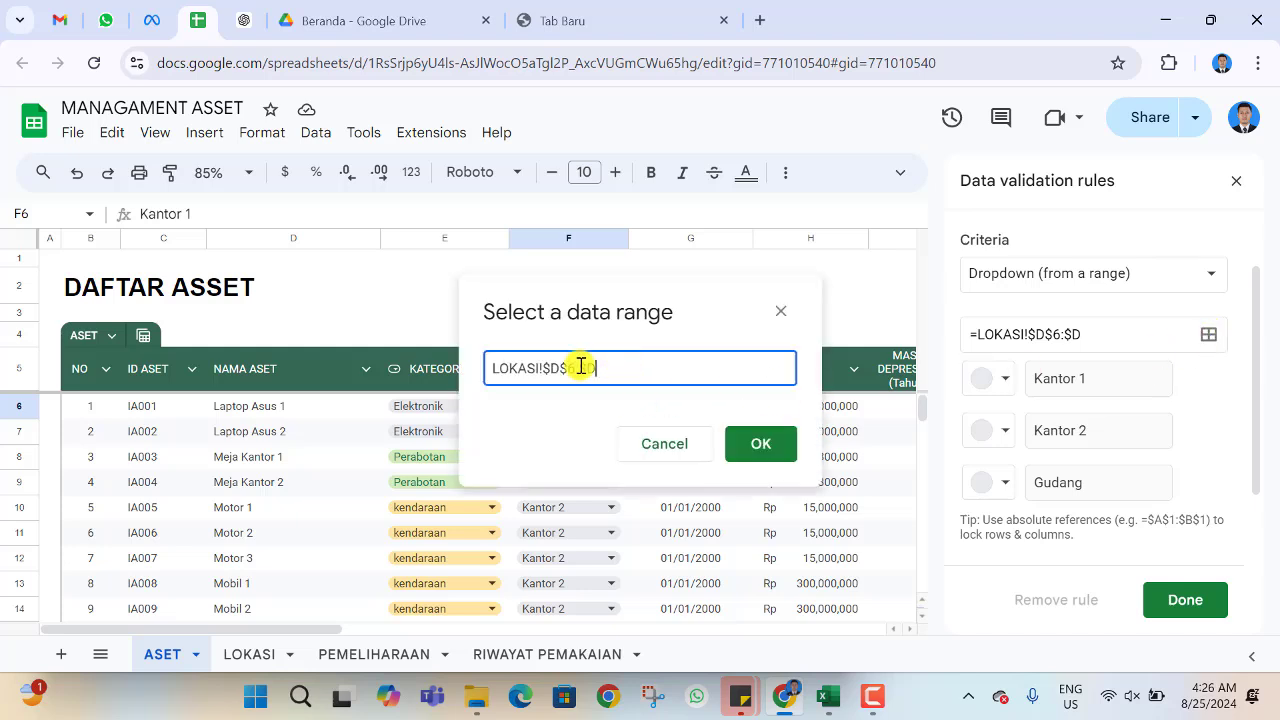
pyautogui.moveTo(600, 368); pyautogui.dragTo(468, 384)
pyautogui.press('BackSpace')
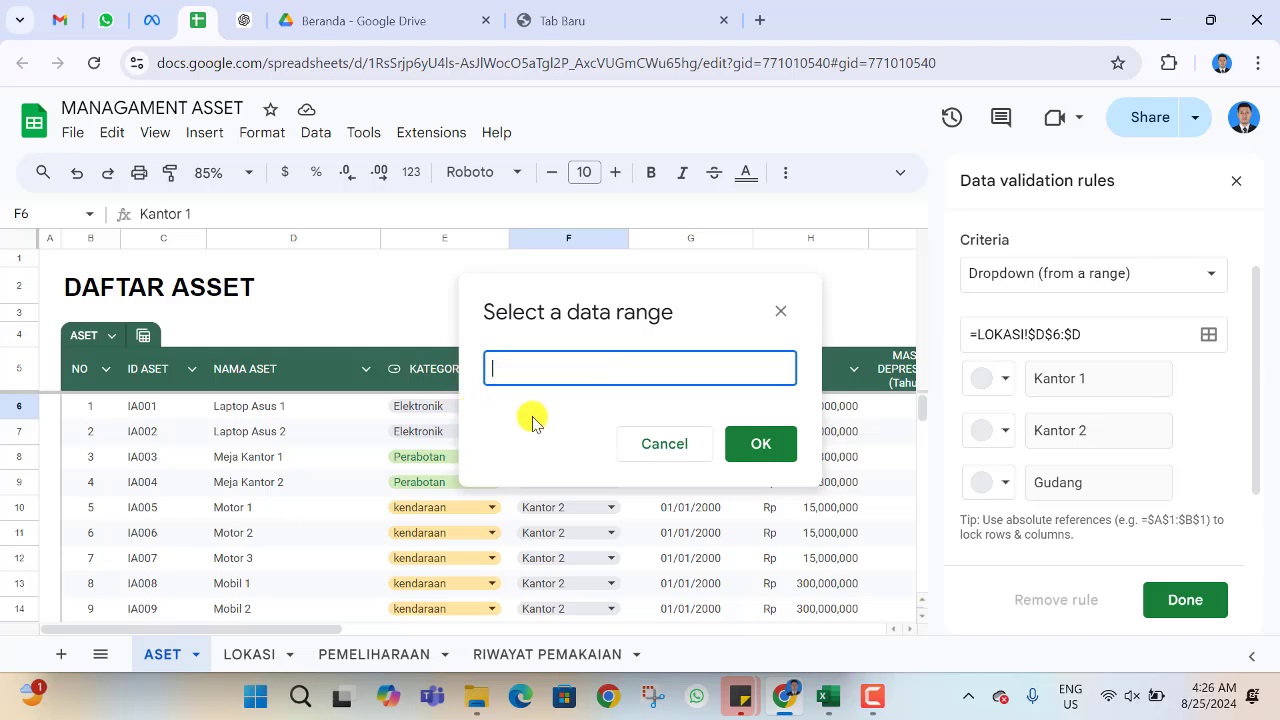
pyautogui.click(250, 655)
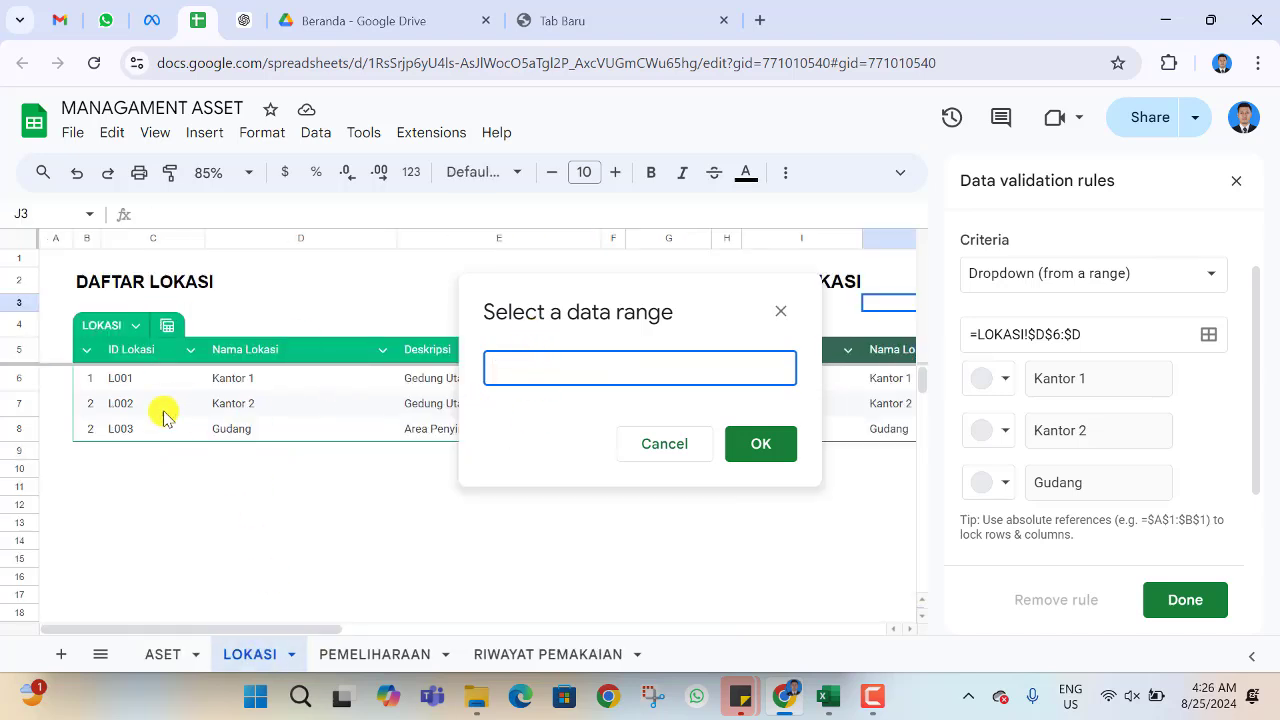
pyautogui.click(252, 384)
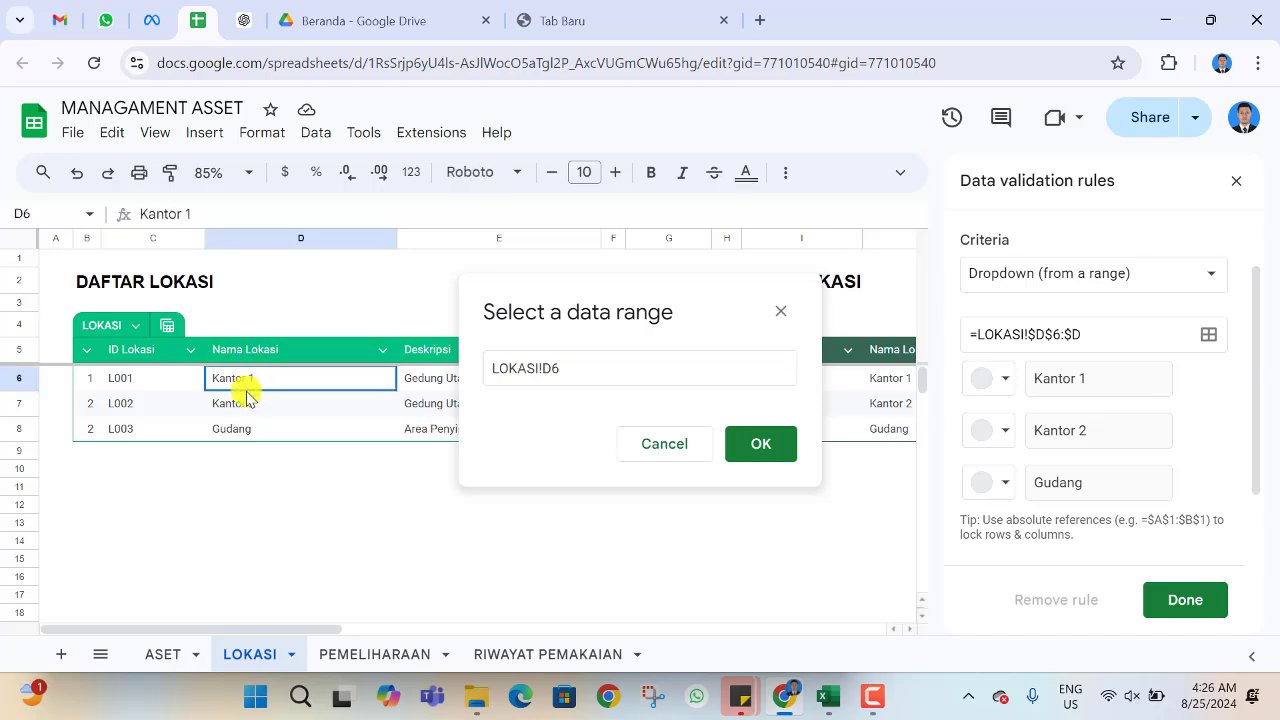
pyautogui.moveTo(247, 397); pyautogui.dragTo(249, 437)
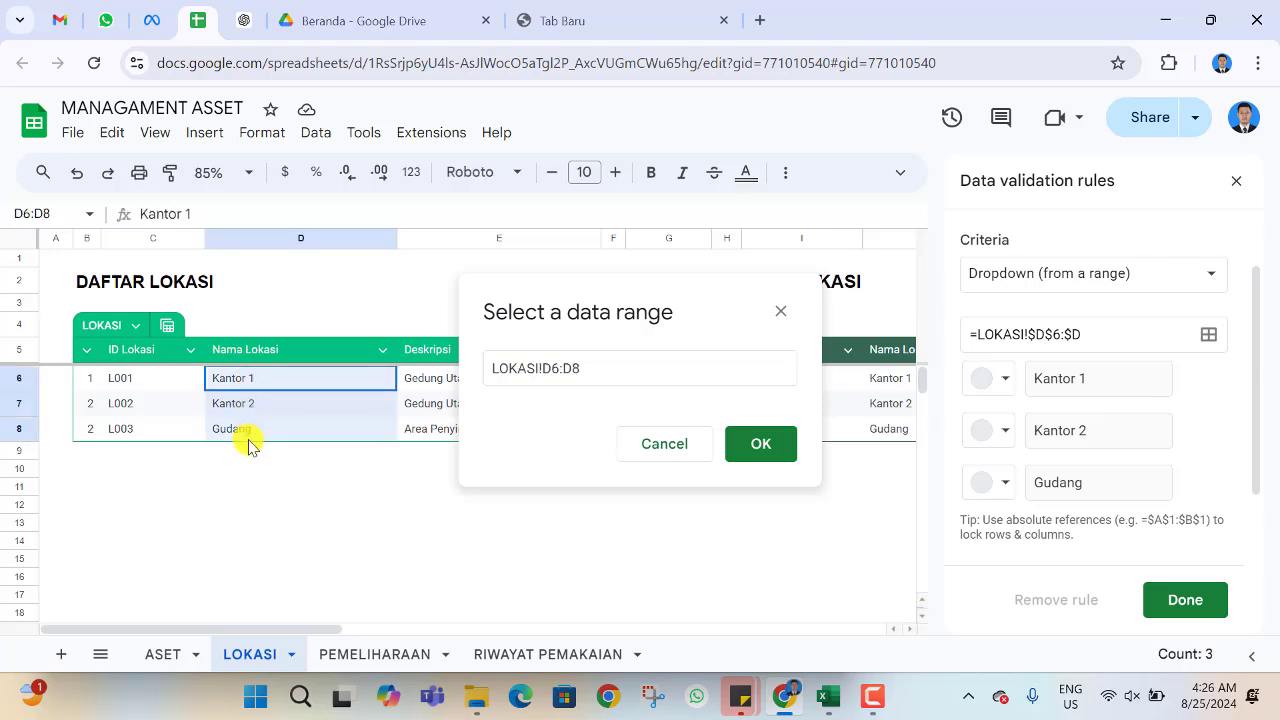
pyautogui.click(595, 368)
pyautogui.press('BackSpace')
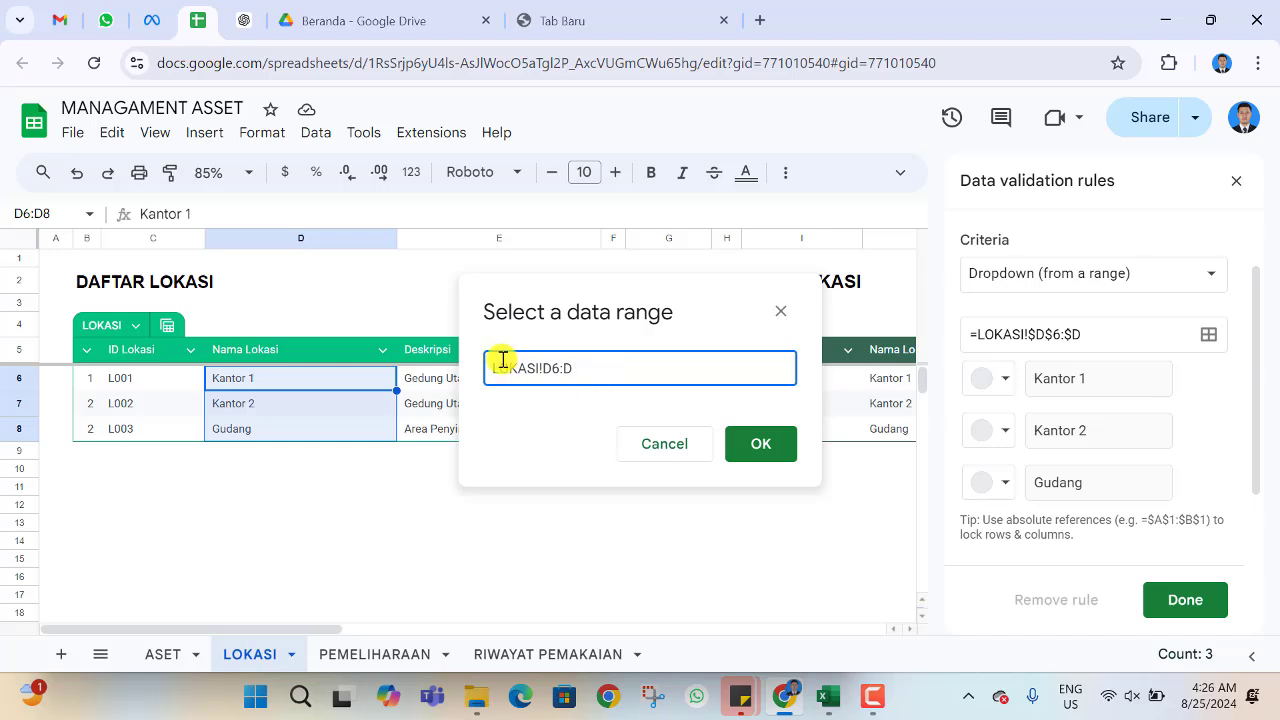
pyautogui.click(760, 444)
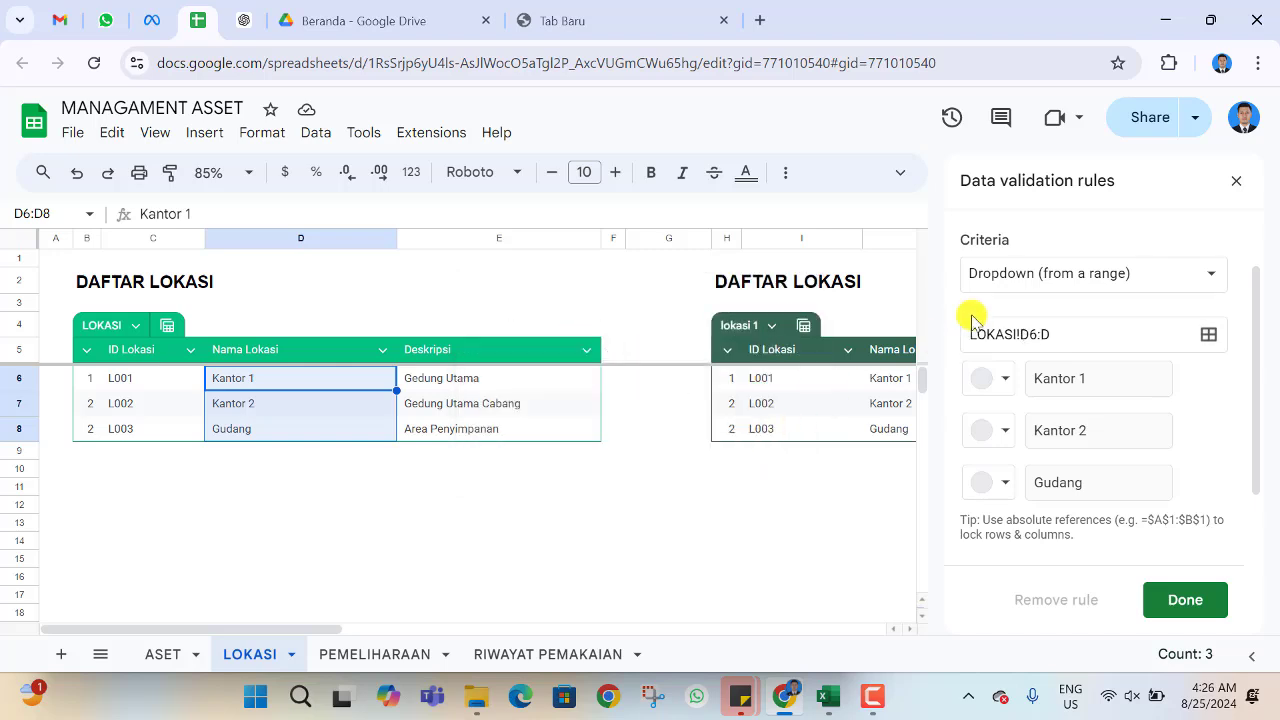
pyautogui.click(1185, 605)
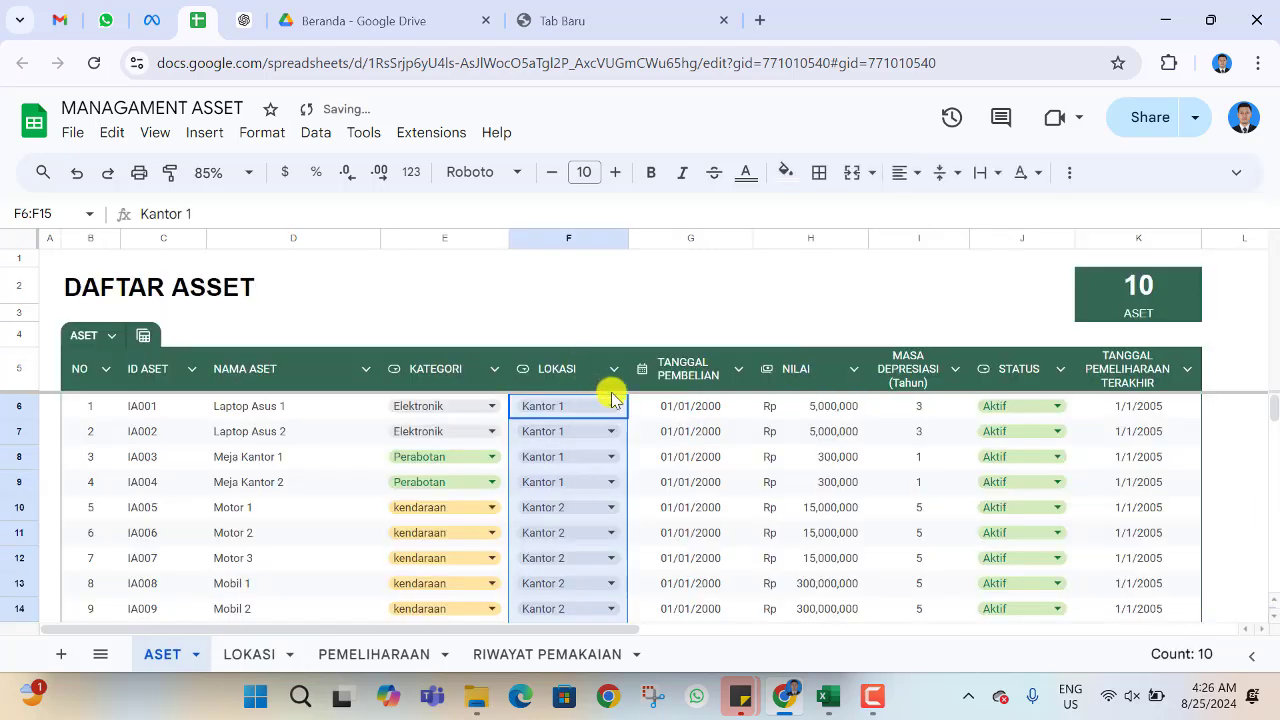
# - Check the location choices in ASET cell F6 without changing the value
pyautogui.click(620, 311)
pyautogui.click(610, 405)
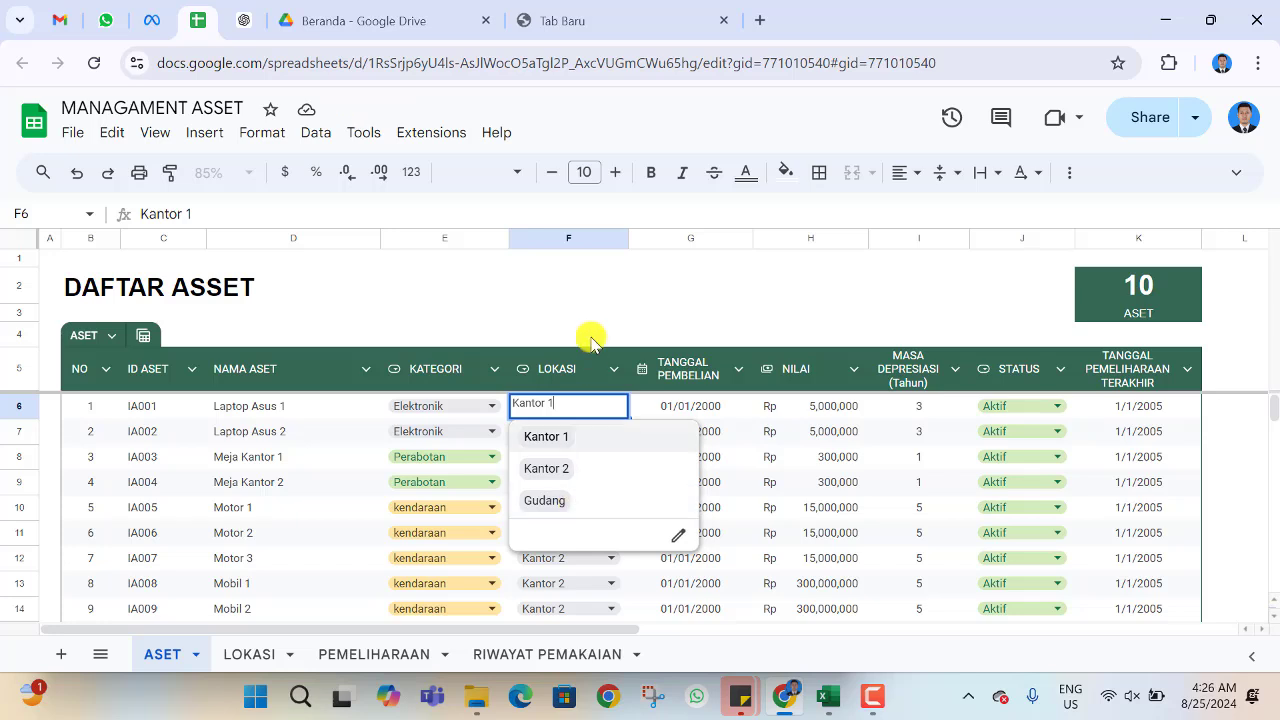
pyautogui.click(586, 292)
# - On the LOKASI sheet, extend the NO and ID Lokasi series to a fourth row
pyautogui.click(257, 653)
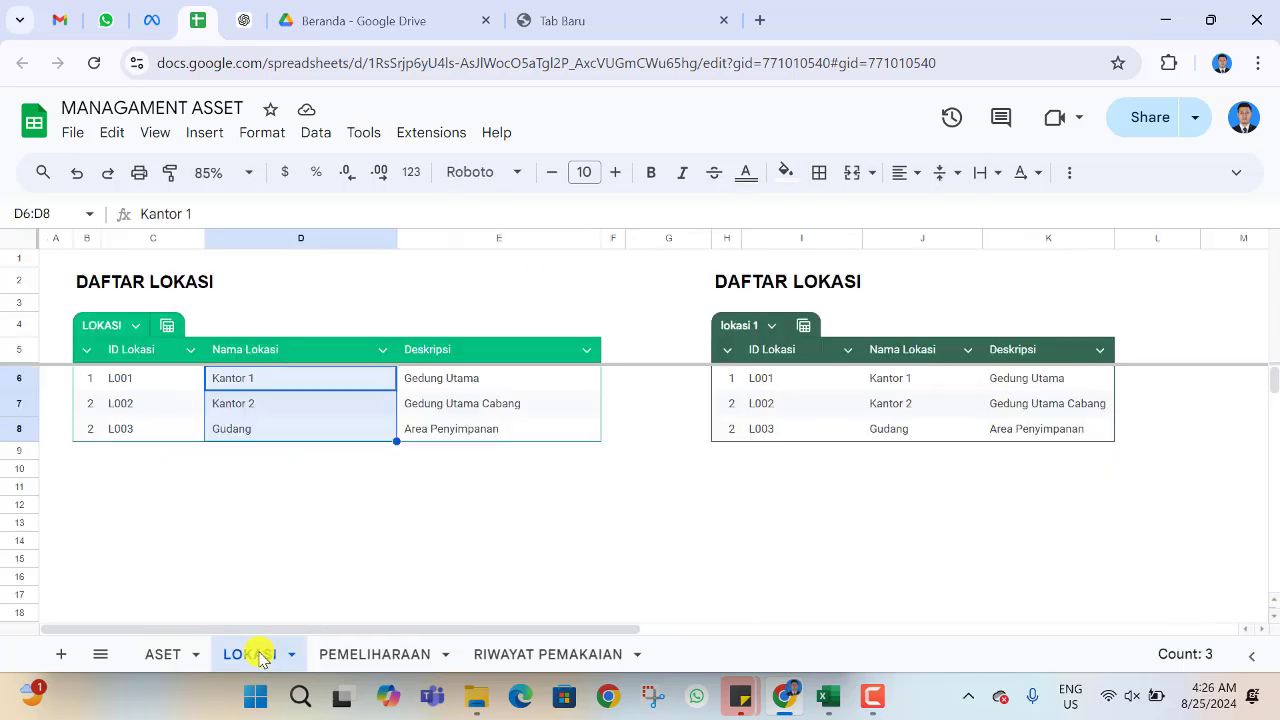
pyautogui.click(255, 468)
pyautogui.click(252, 451)
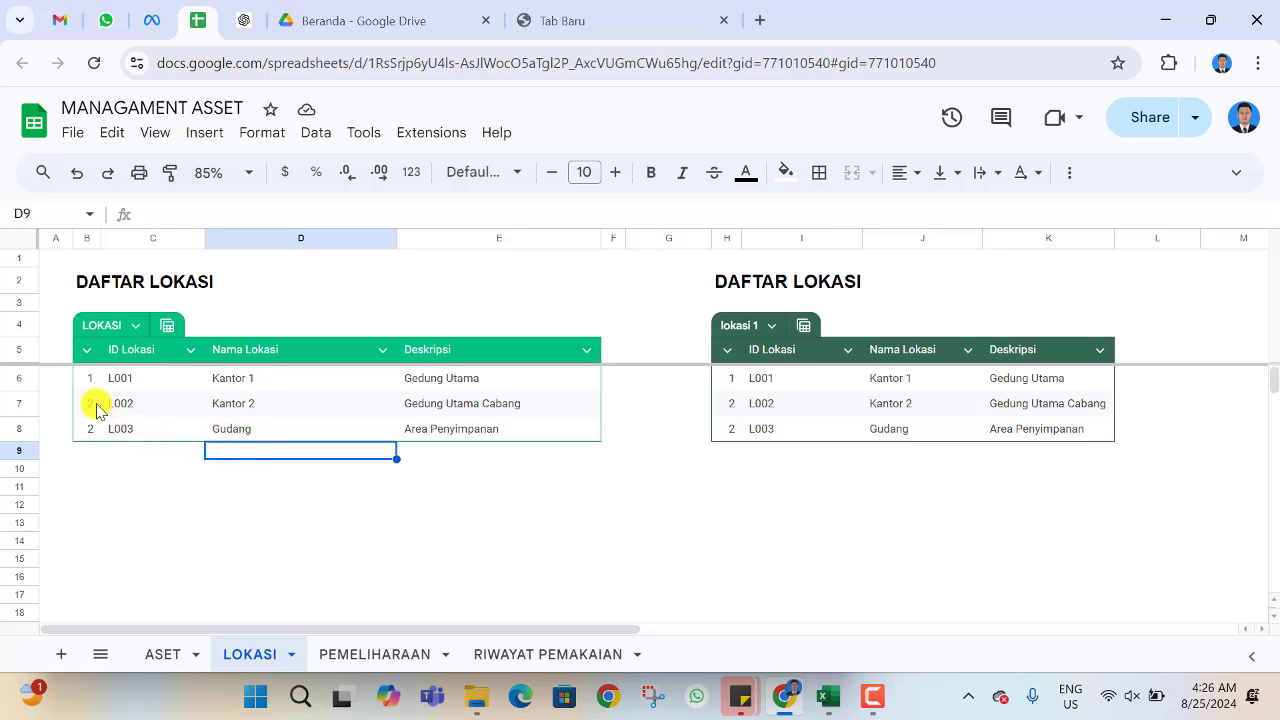
pyautogui.moveTo(91, 385)
pyautogui.mouseDown()
pyautogui.moveTo(140, 403)
pyautogui.moveTo(189, 456)
pyautogui.mouseUp()
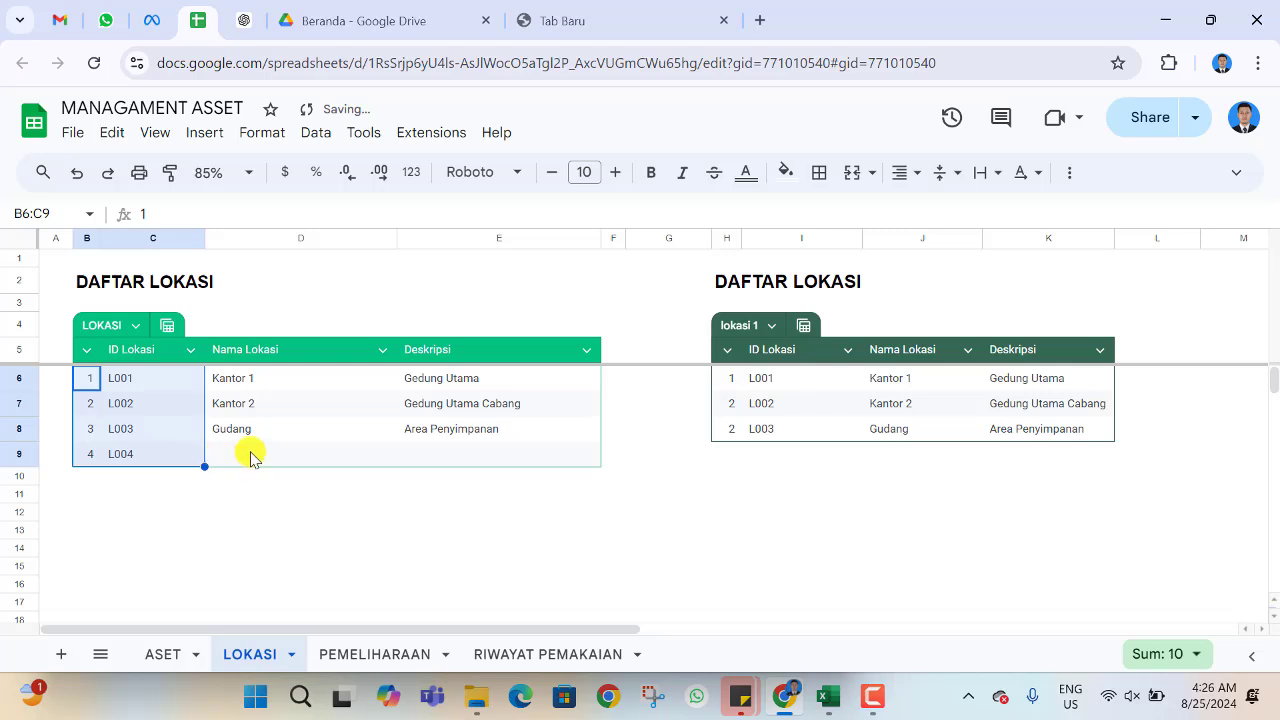
# - Enter location name 'Gudang 2' in D9 with description 'Area Penyimpanan'
pyautogui.click(250, 453)
pyautogui.write('Gudang 2')
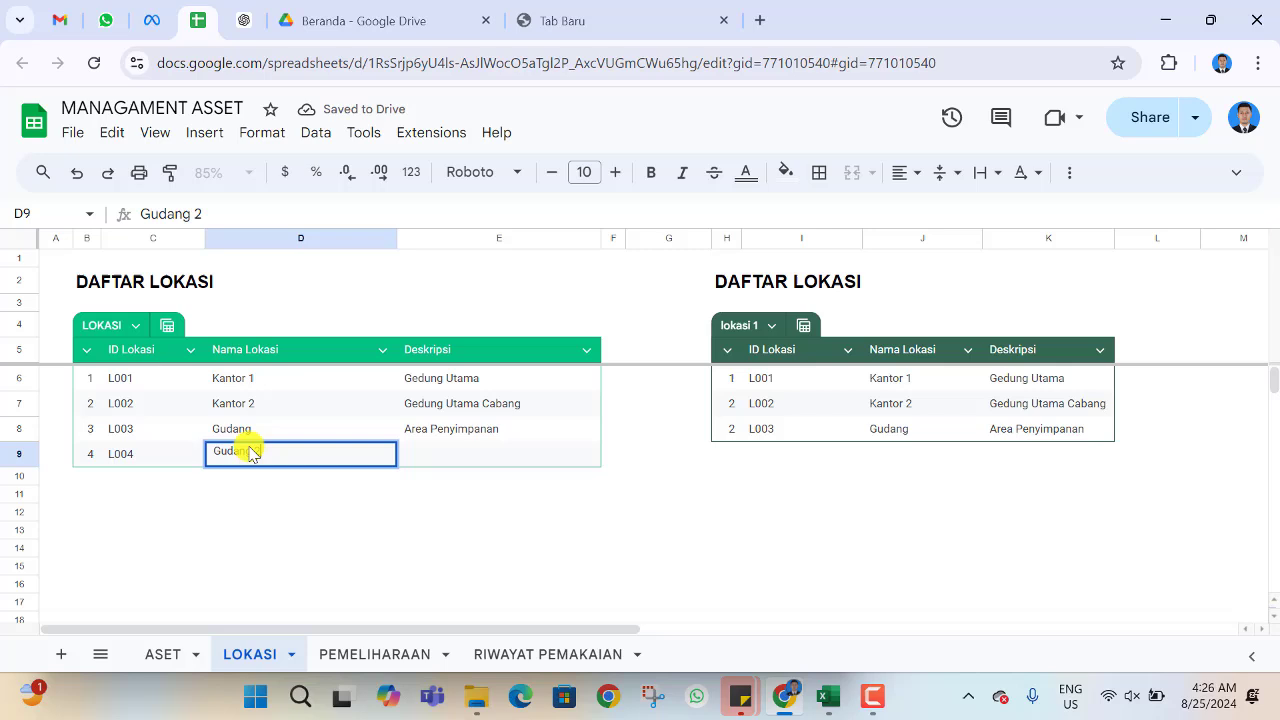
pyautogui.press('Return')
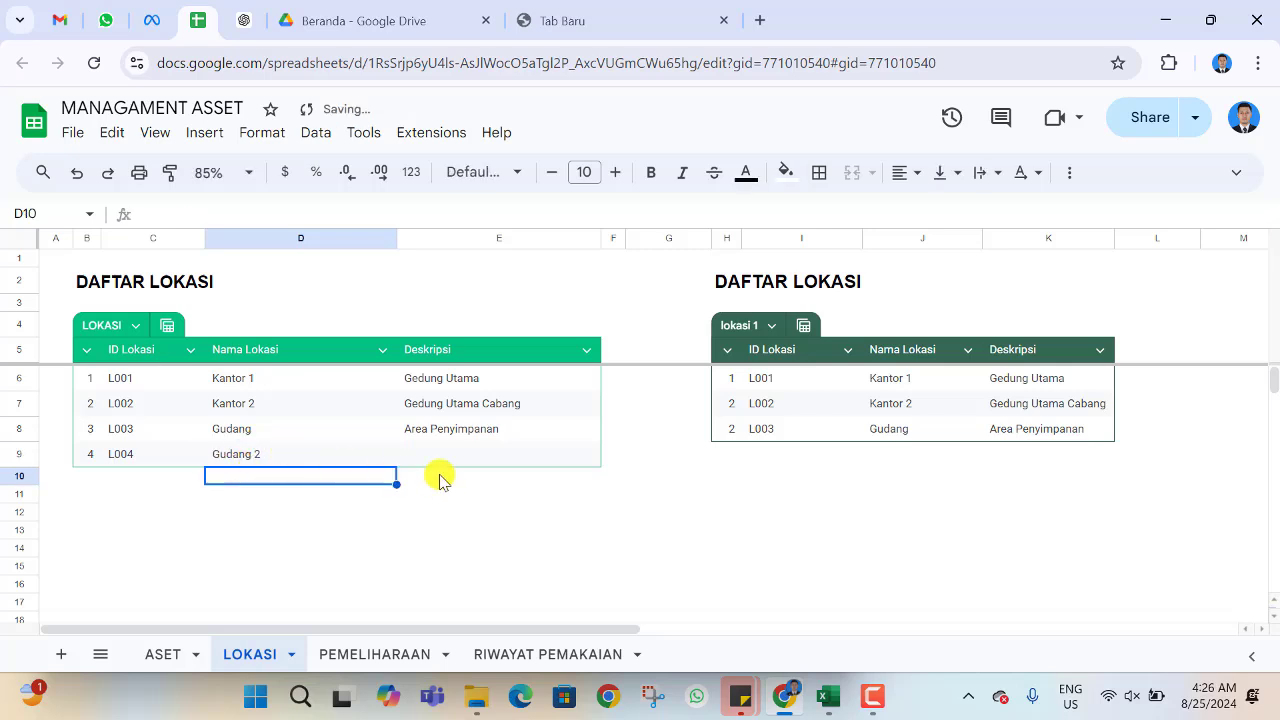
pyautogui.click(430, 447)
pyautogui.write('A')
pyautogui.press('Return')
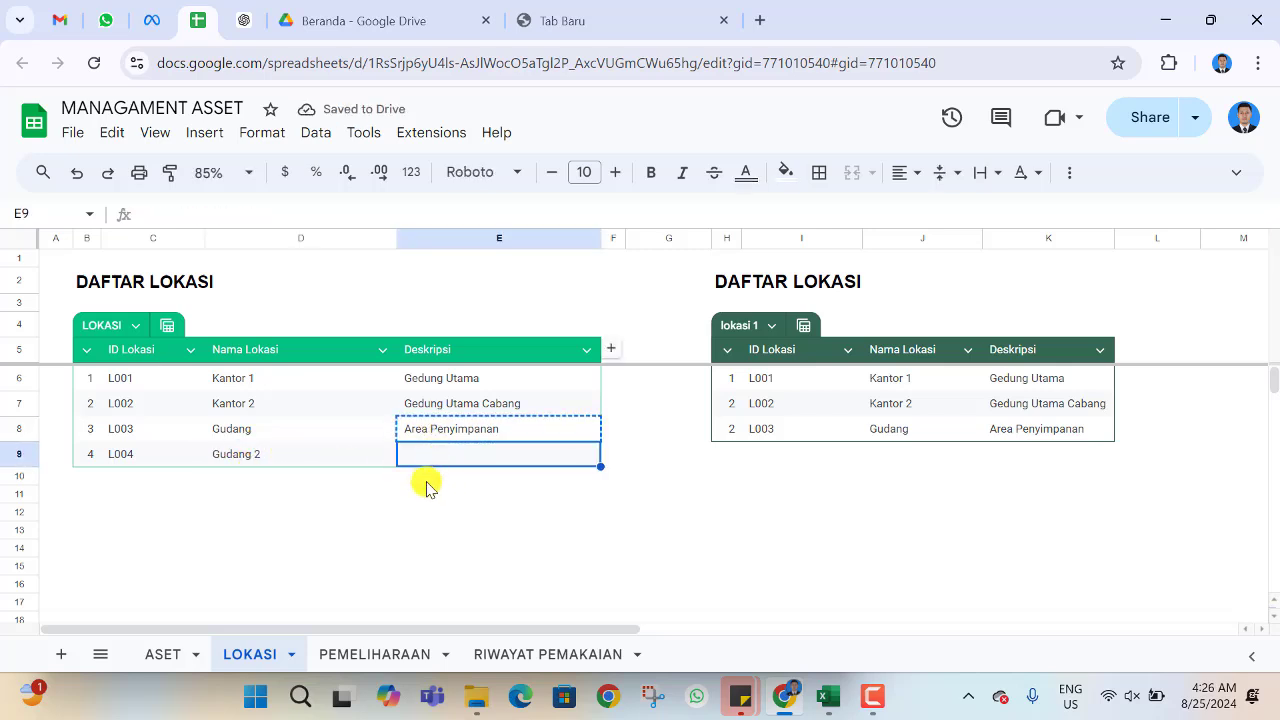
pyautogui.press('Down')
pyautogui.press('Down')
# - On the ASET sheet, set Laptop Asus 1's location to Gudang 2
pyautogui.click(156, 664)
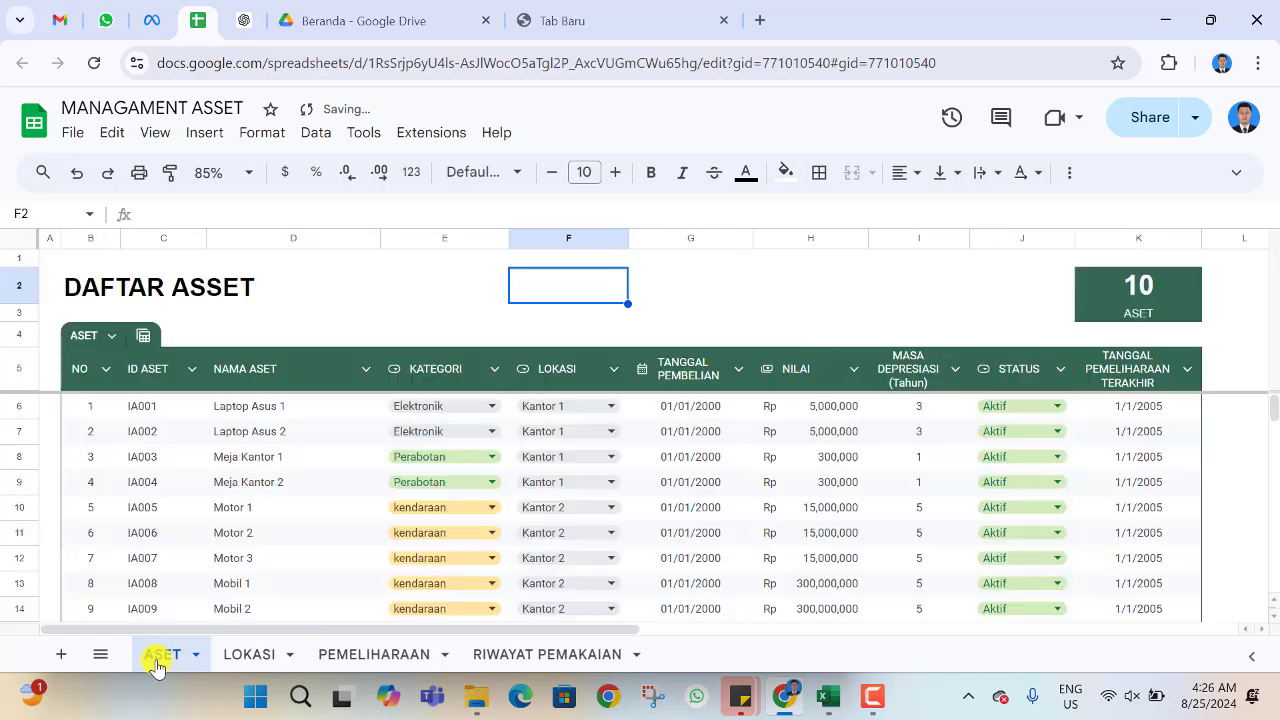
pyautogui.click(612, 408)
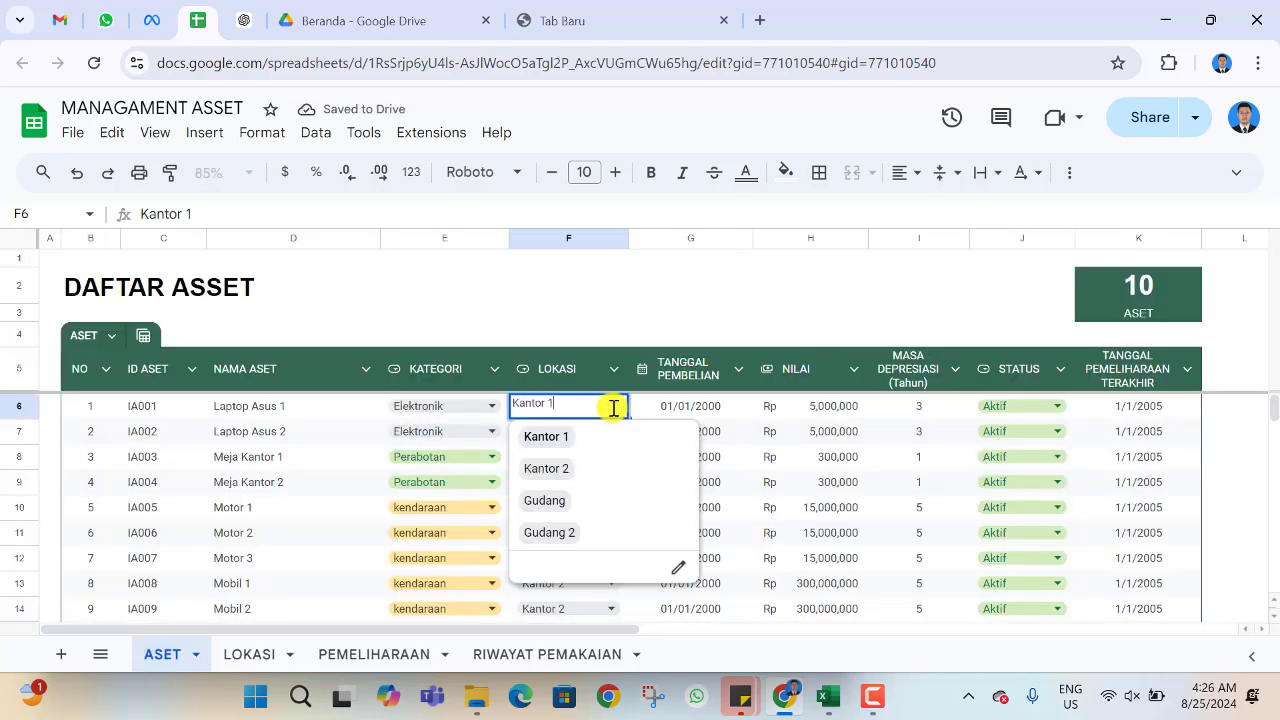
pyautogui.click(592, 540)
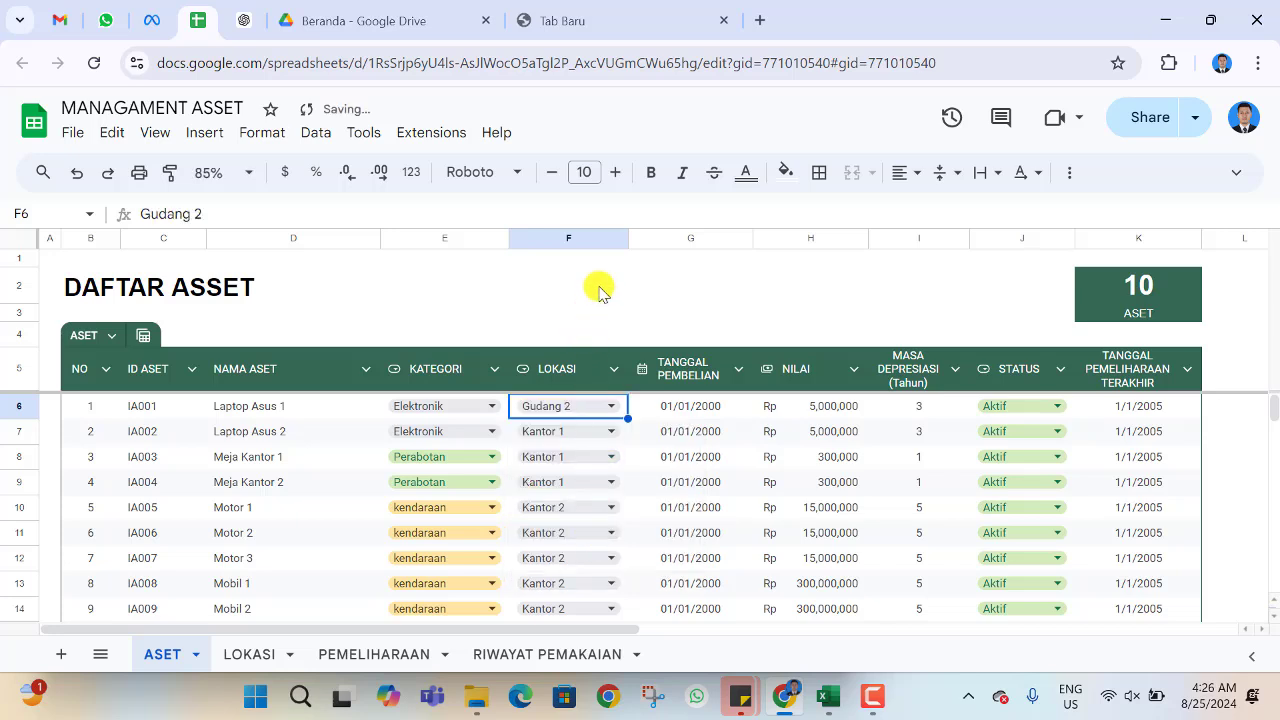
# - Glance at the LOKASI sheet, then open the PEMELIHARAAN sheet
pyautogui.click(257, 654)
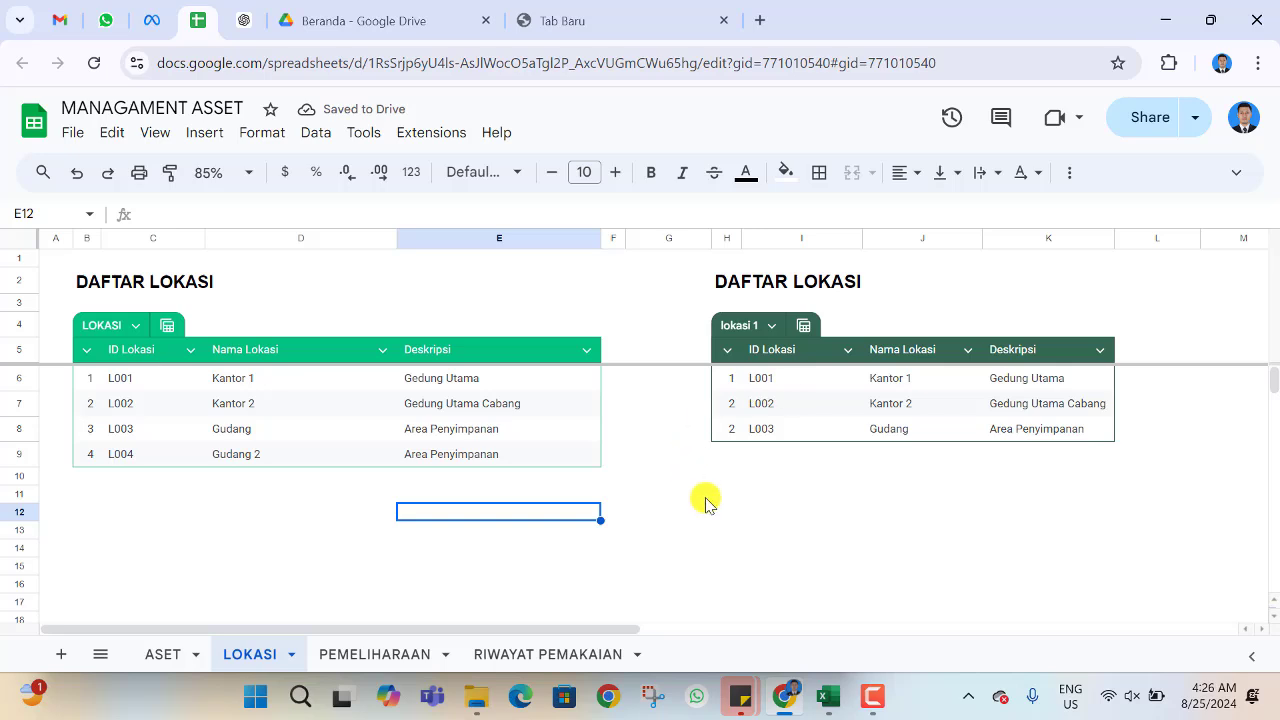
pyautogui.click(705, 465)
pyautogui.scroll(-1, 708, 470)
pyautogui.scroll(1, 706, 466)
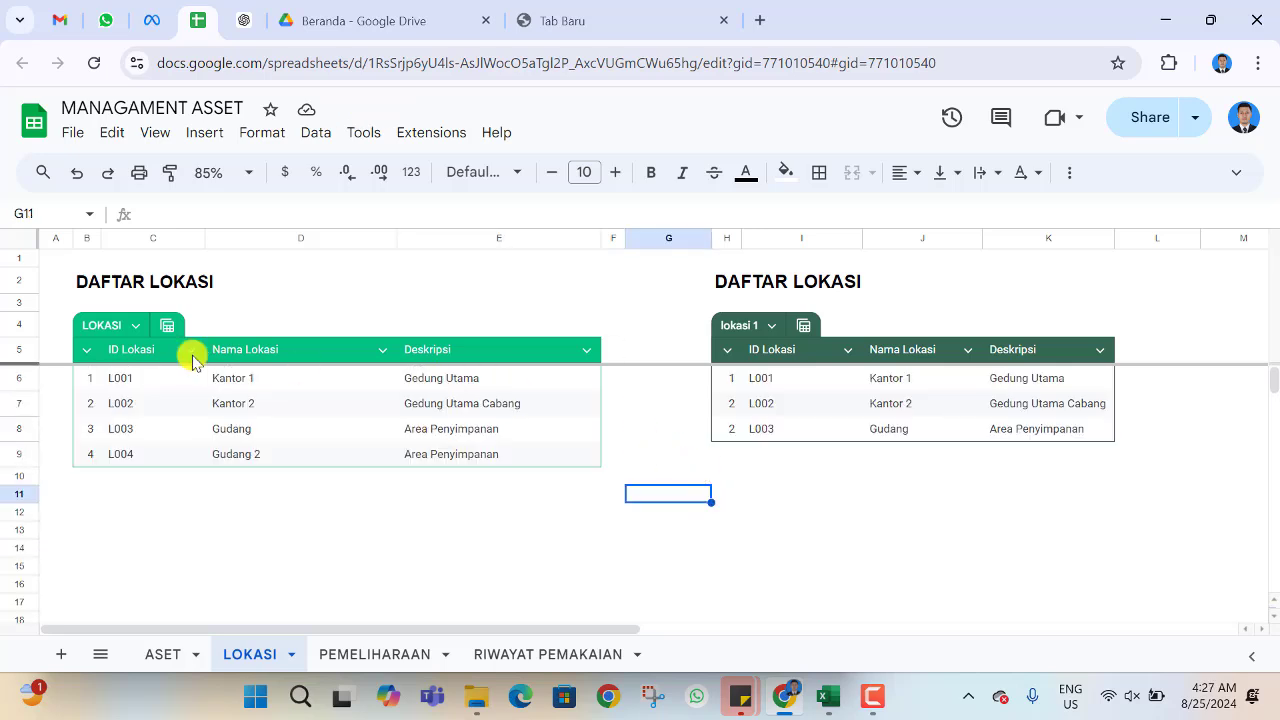
pyautogui.click(345, 656)
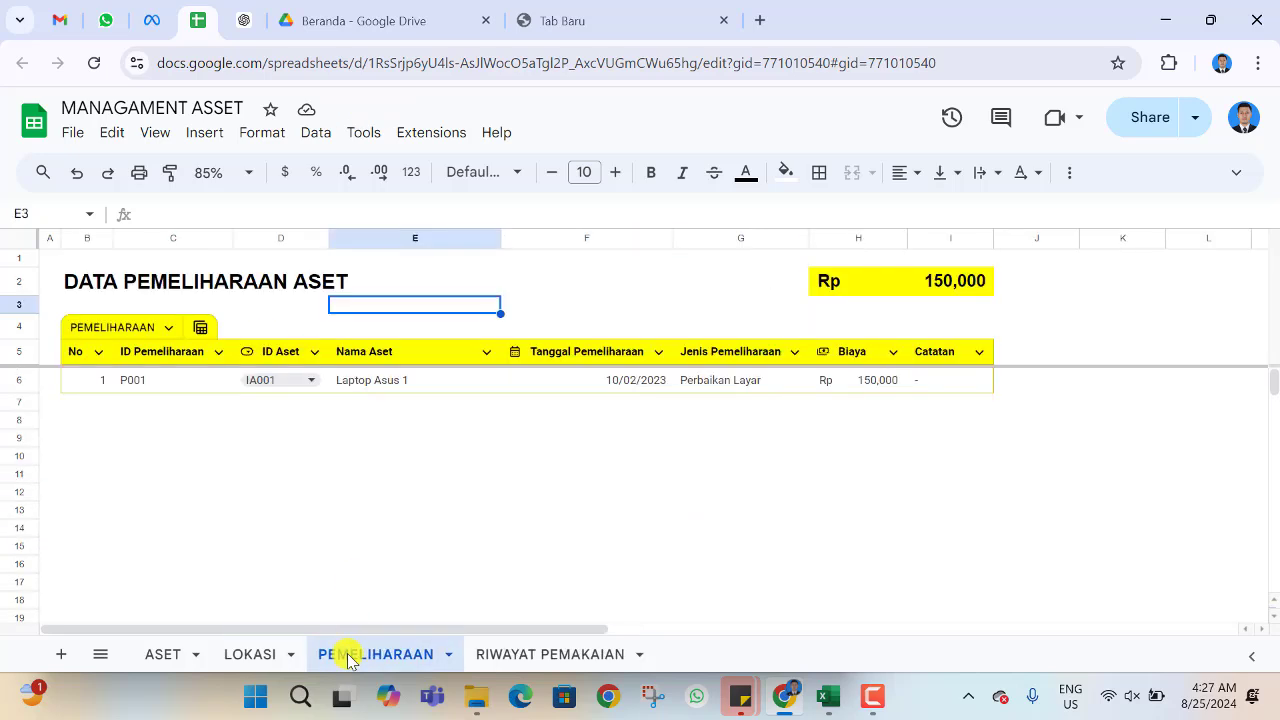
pyautogui.click(233, 437)
pyautogui.scroll(-3, 233, 446)
pyautogui.scroll(3, 233, 446)
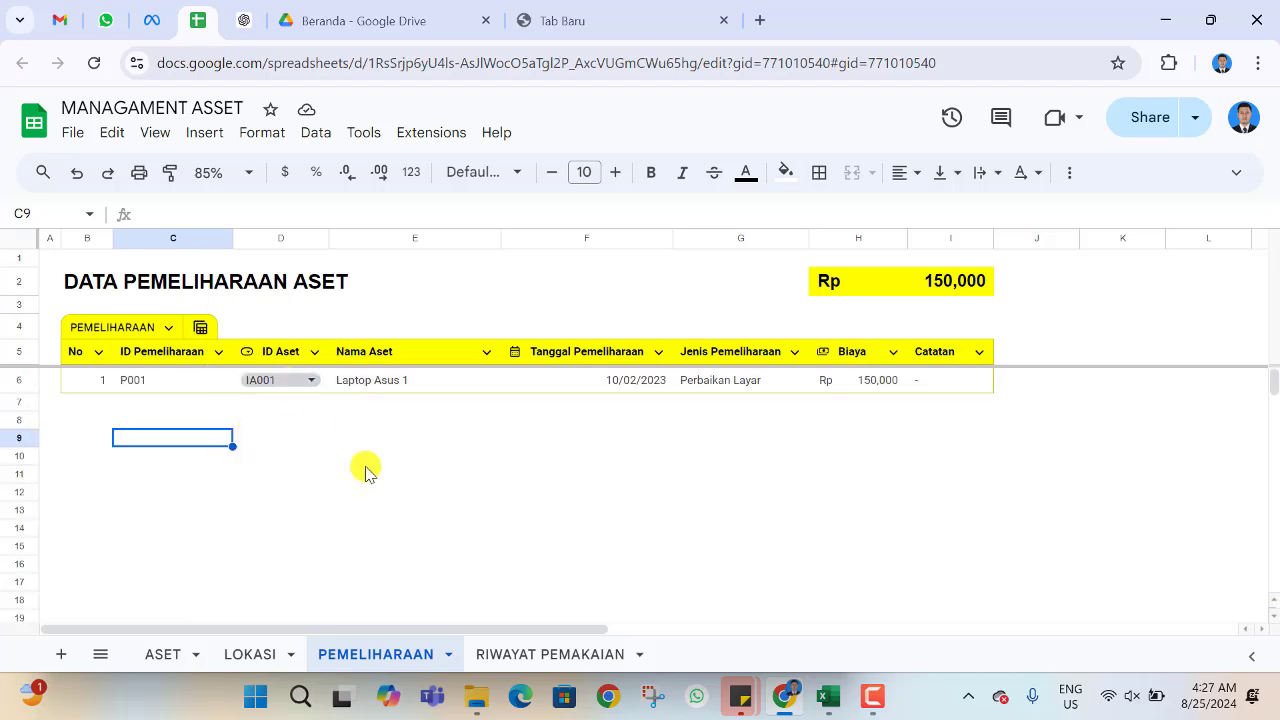
pyautogui.moveTo(358, 636); pyautogui.dragTo(195, 628)
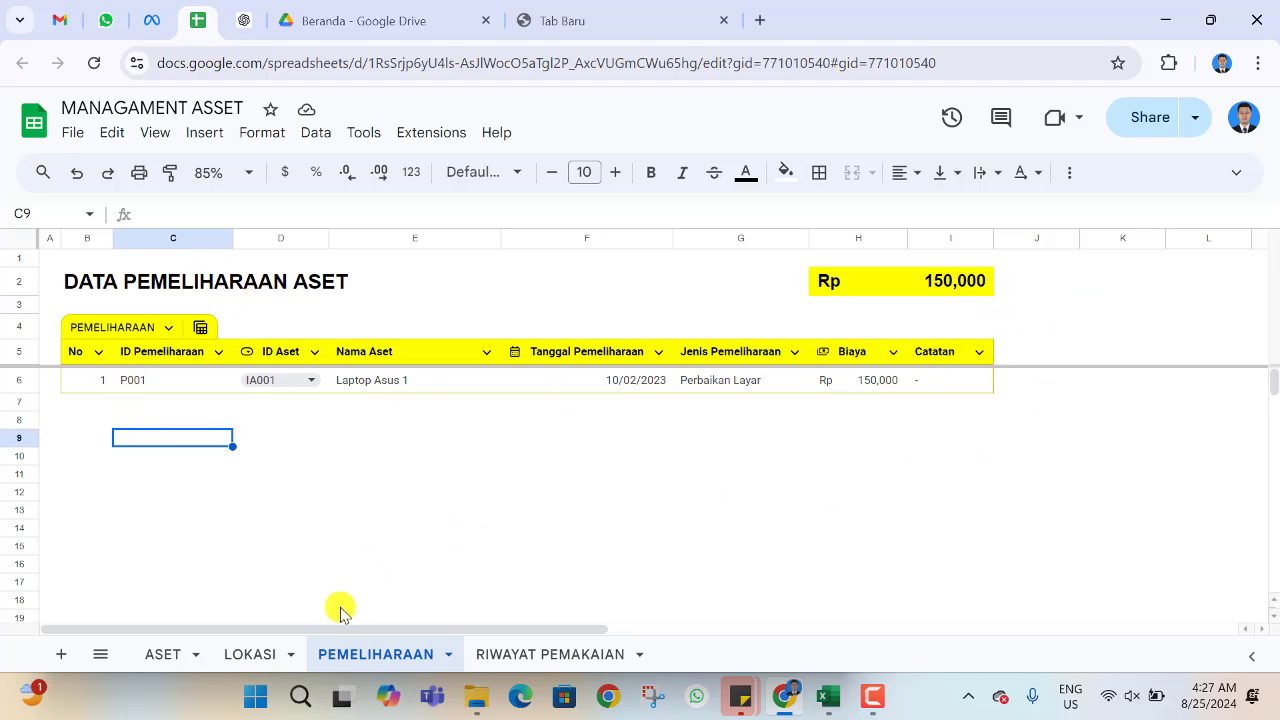
pyautogui.moveTo(251, 628); pyautogui.dragTo(366, 640)
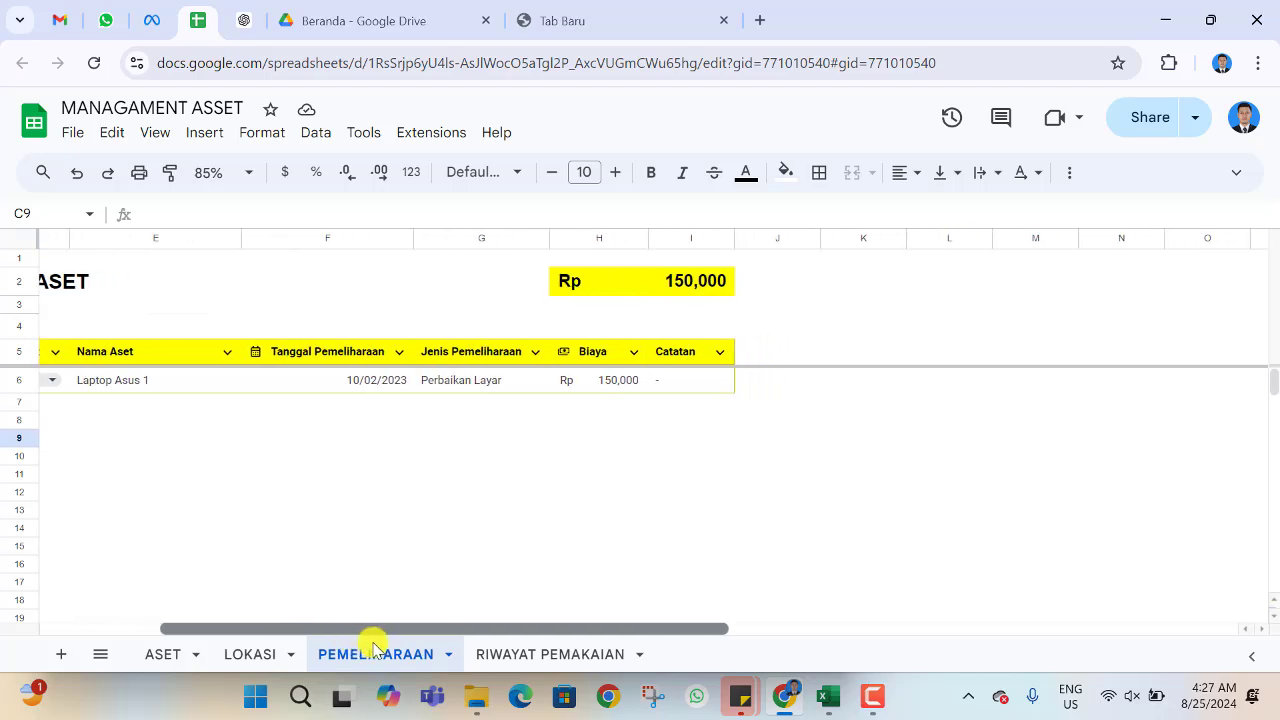
pyautogui.click(865, 353)
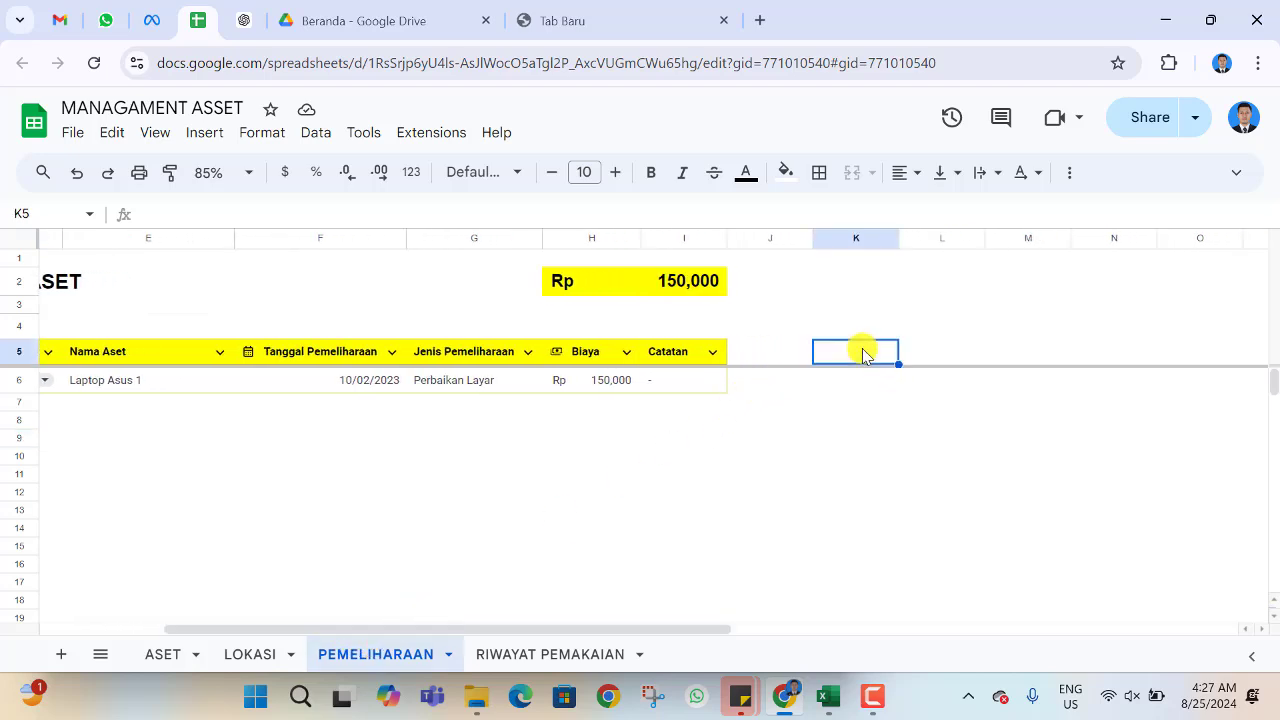
pyautogui.click(857, 275)
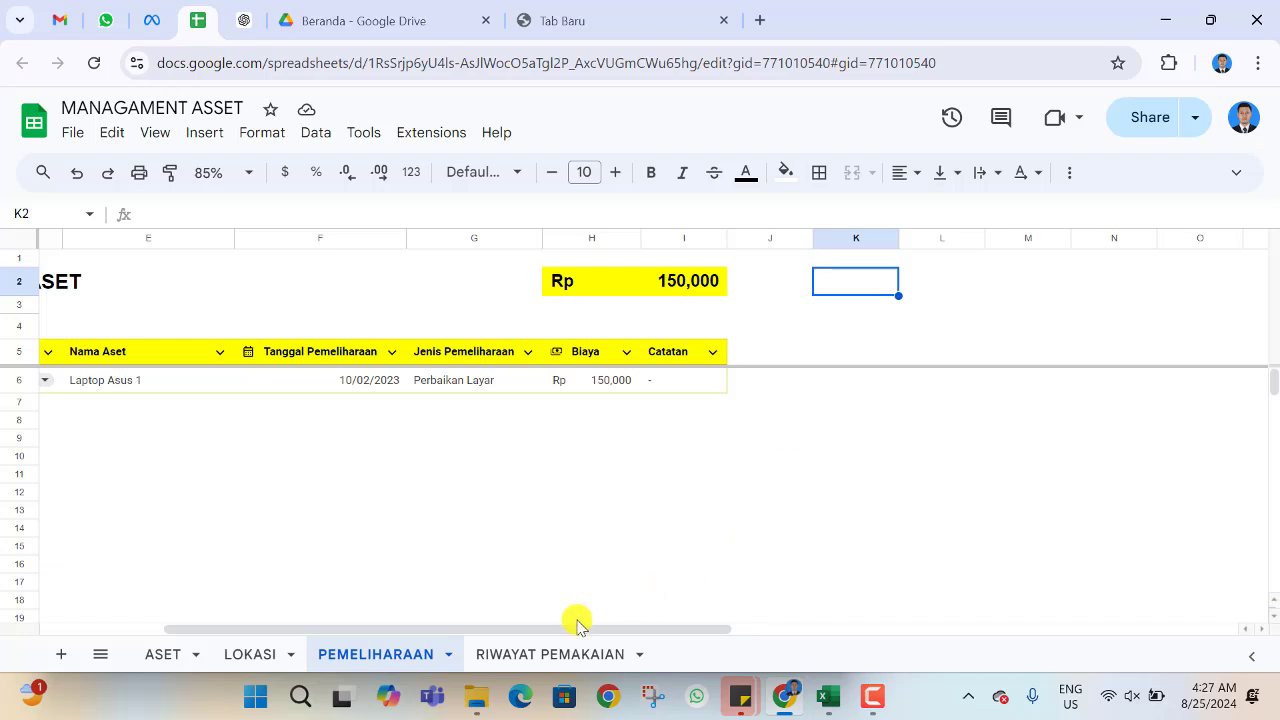
pyautogui.moveTo(577, 627); pyautogui.dragTo(351, 627)
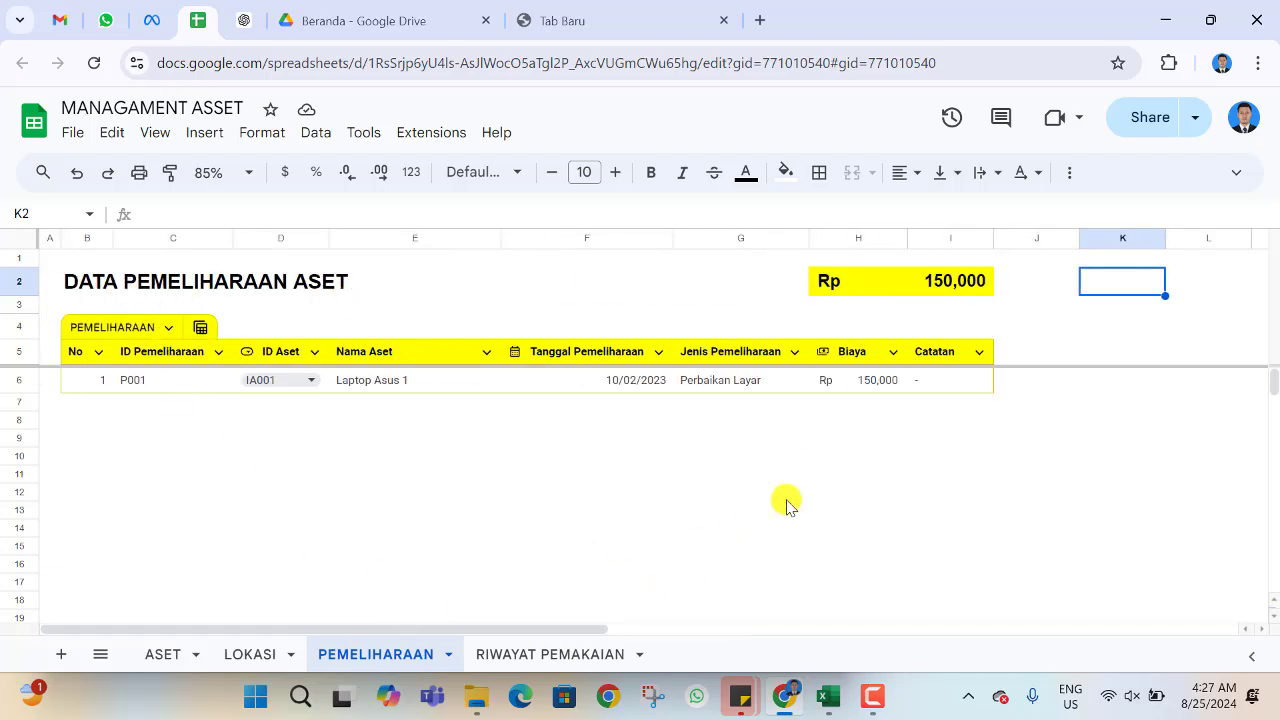
# - Enter the DATA PEMELIHARAAN ASET title, add headers No and ID Pemeliharaan, and narrow column K
pyautogui.write('data')
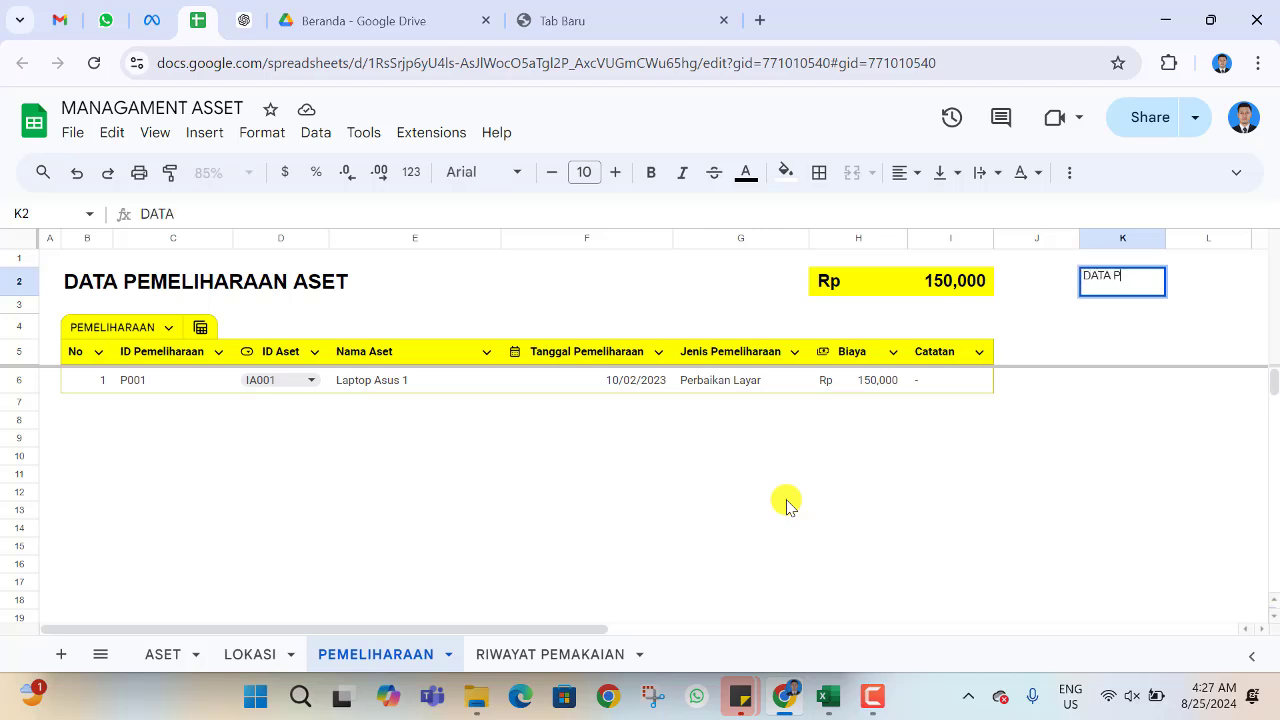
pyautogui.write('RAAN ASET')
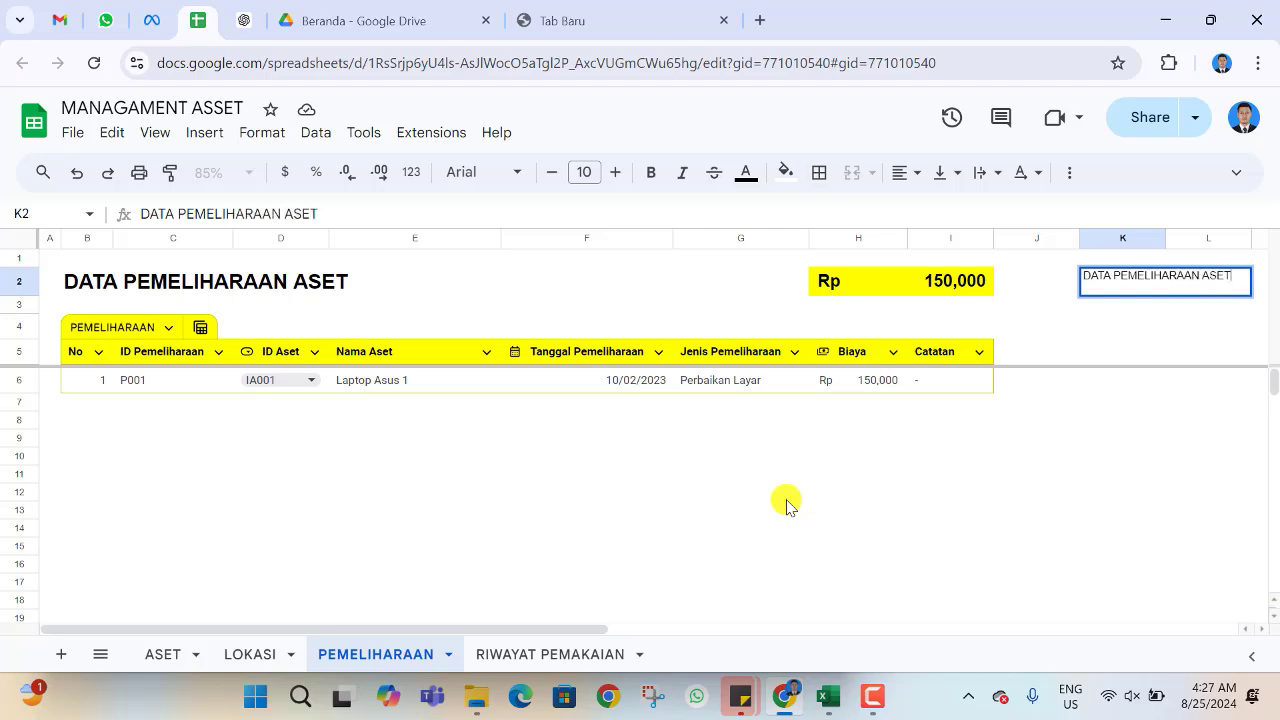
pyautogui.press('Return')
pyautogui.click(1105, 351)
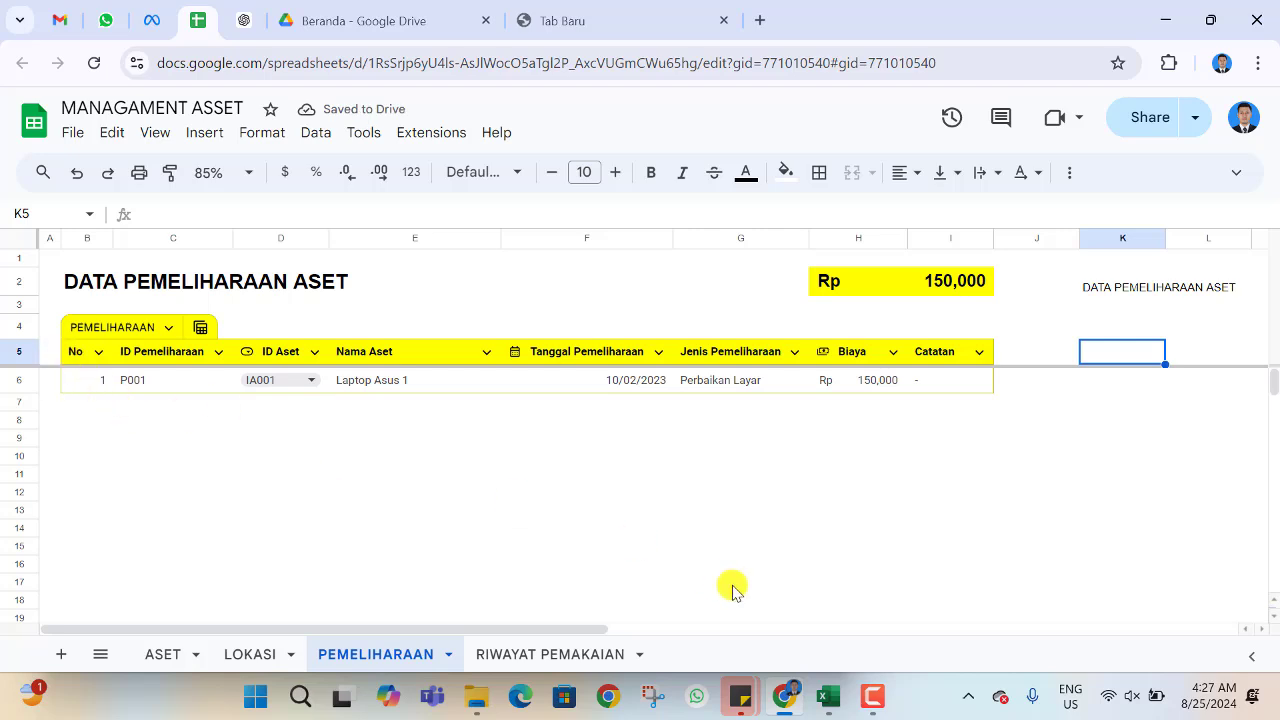
pyautogui.write('No')
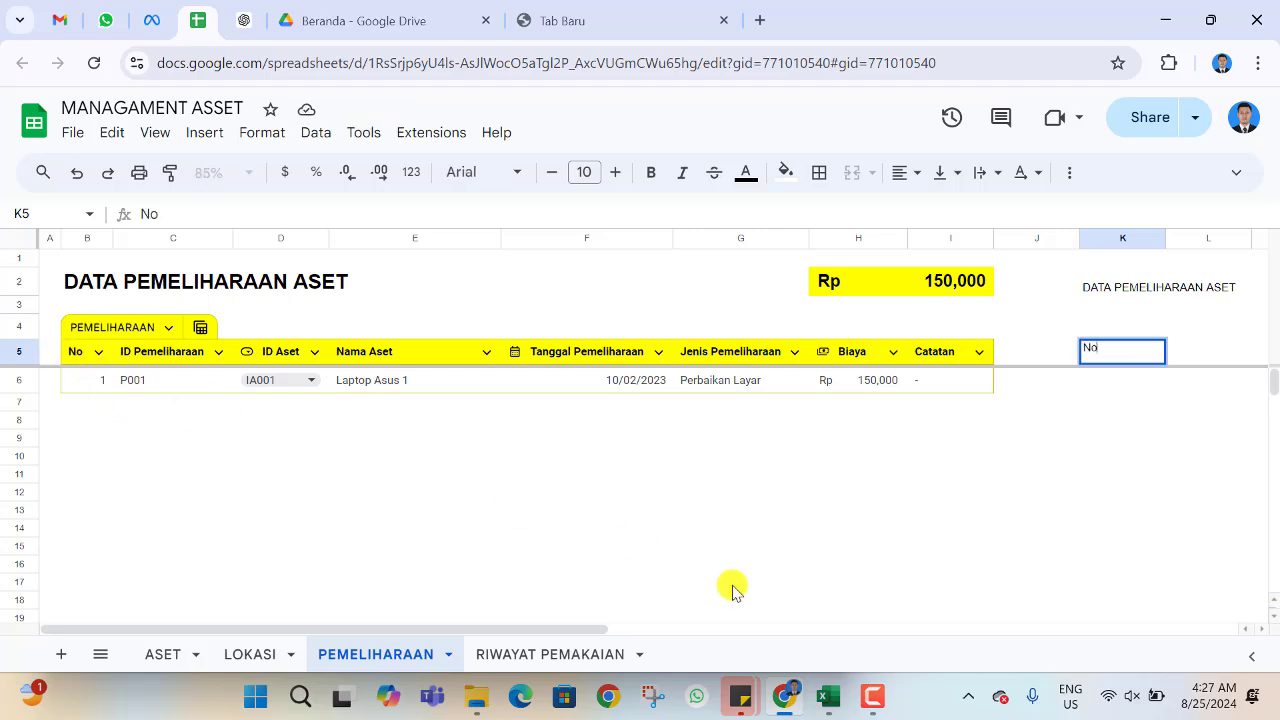
pyautogui.press('Tab')
pyautogui.write('ID Pemeliharaan')
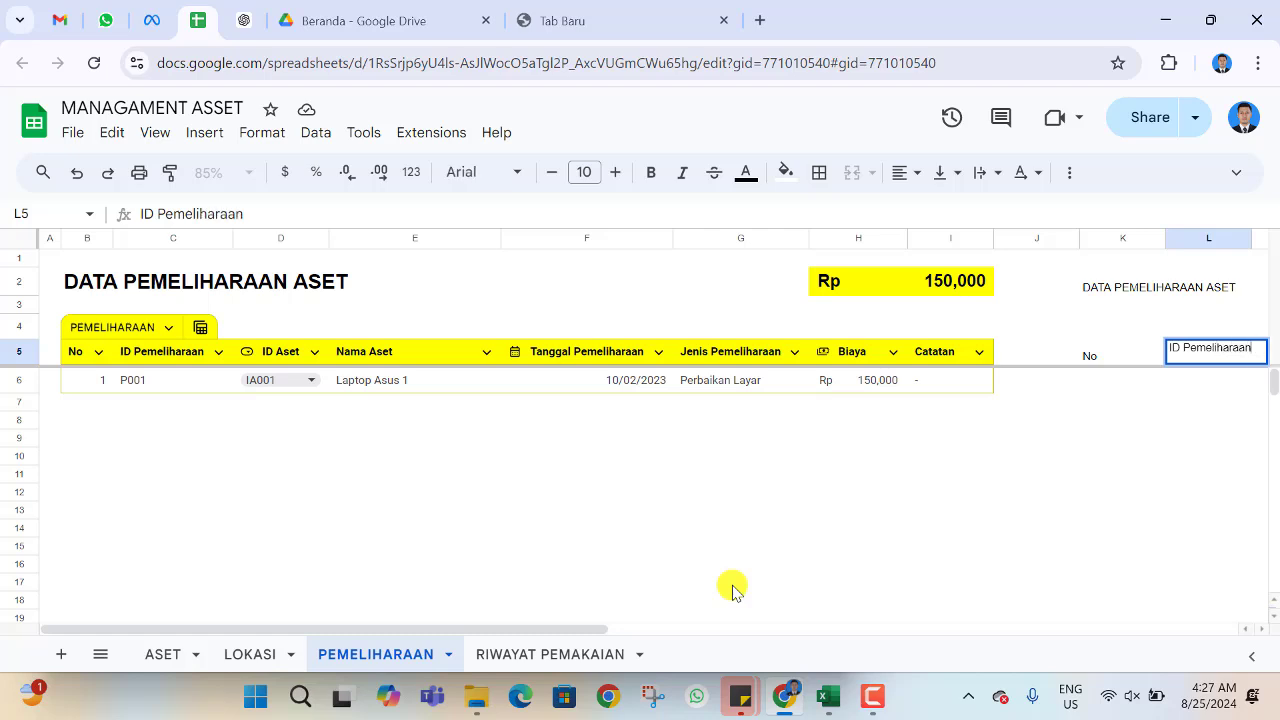
pyautogui.press('Return')
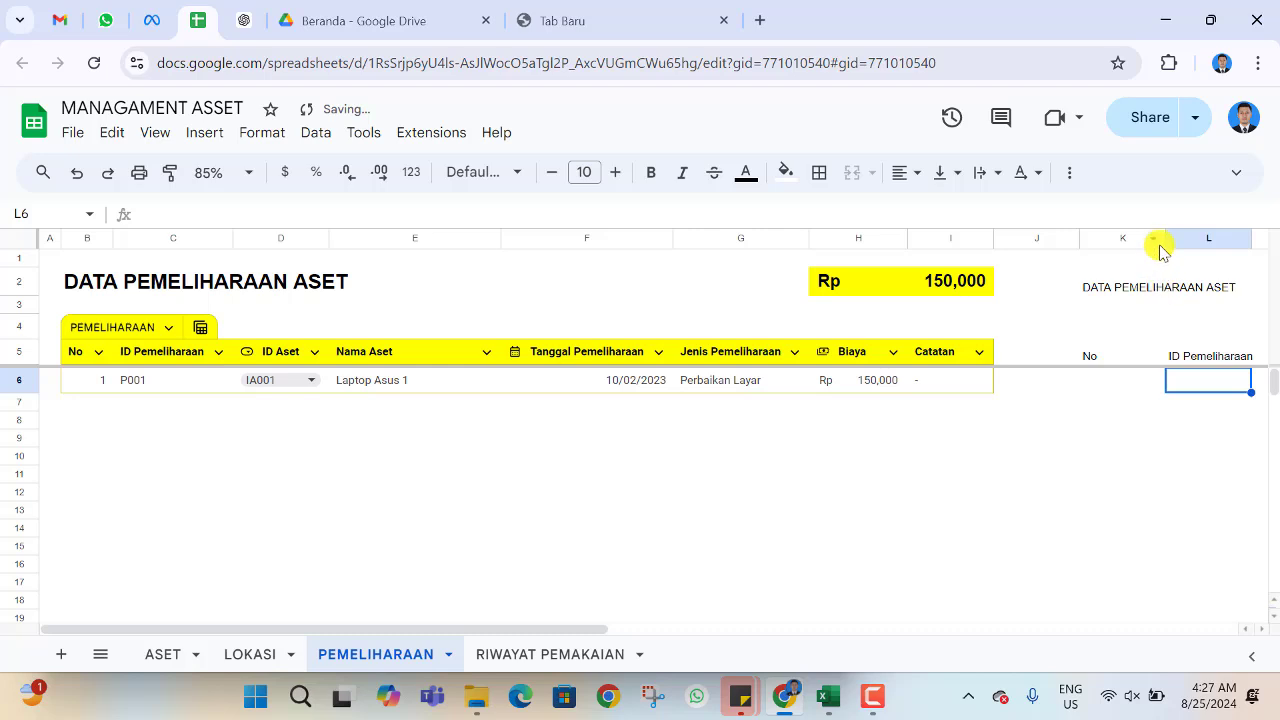
pyautogui.moveTo(1165, 238); pyautogui.dragTo(1113, 296)
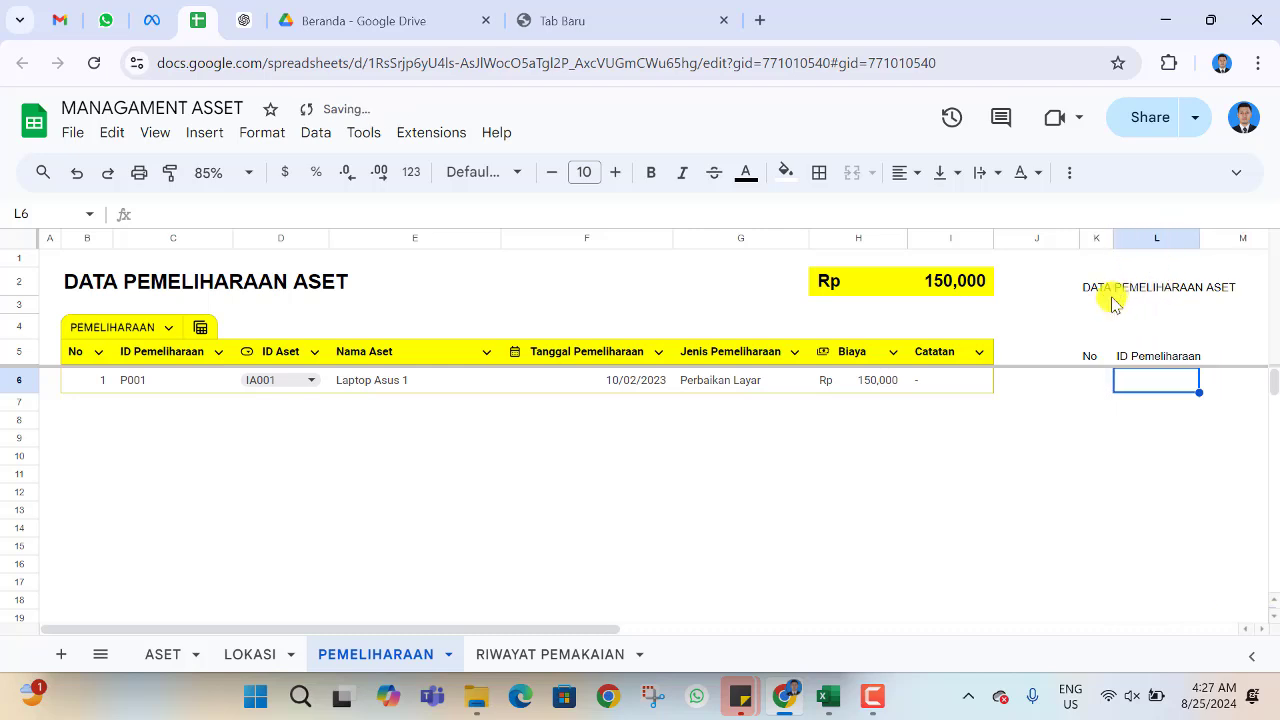
# - Add headers ID Aset, Nama Aset and Tanggal Pemeliharaan in M5:O5, widening column L
pyautogui.click(1222, 360)
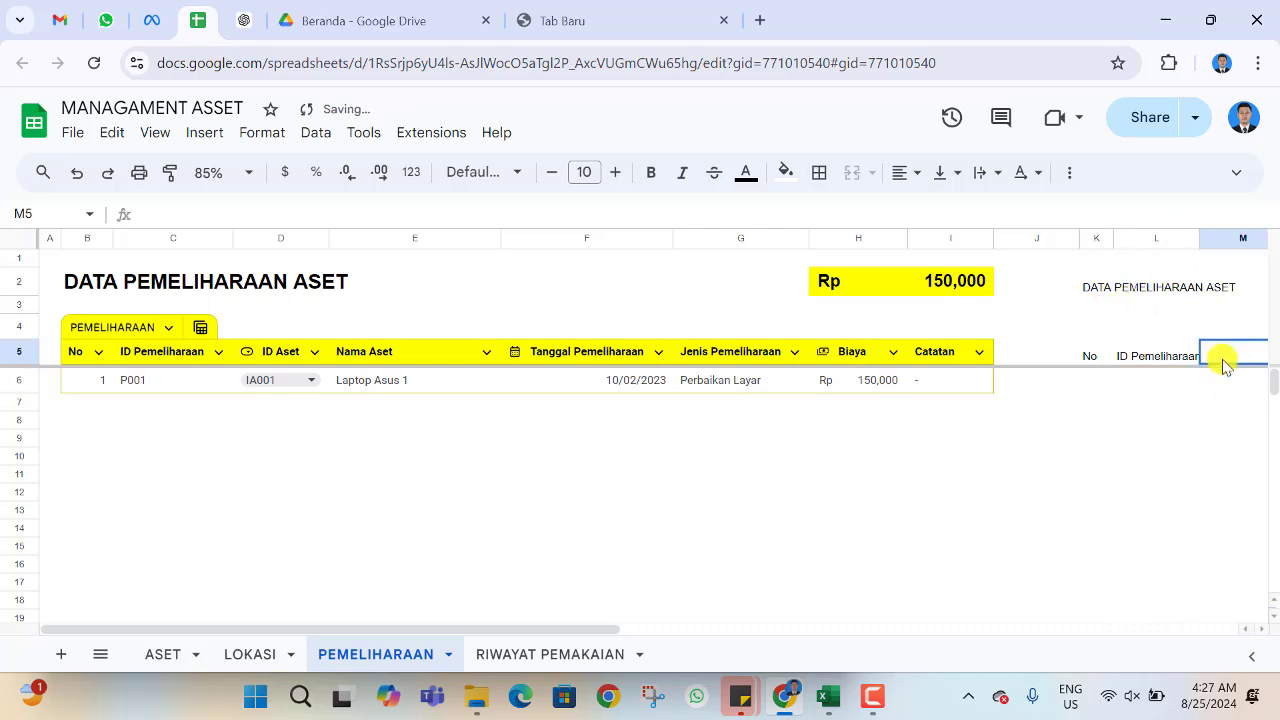
pyautogui.write('ID Aset')
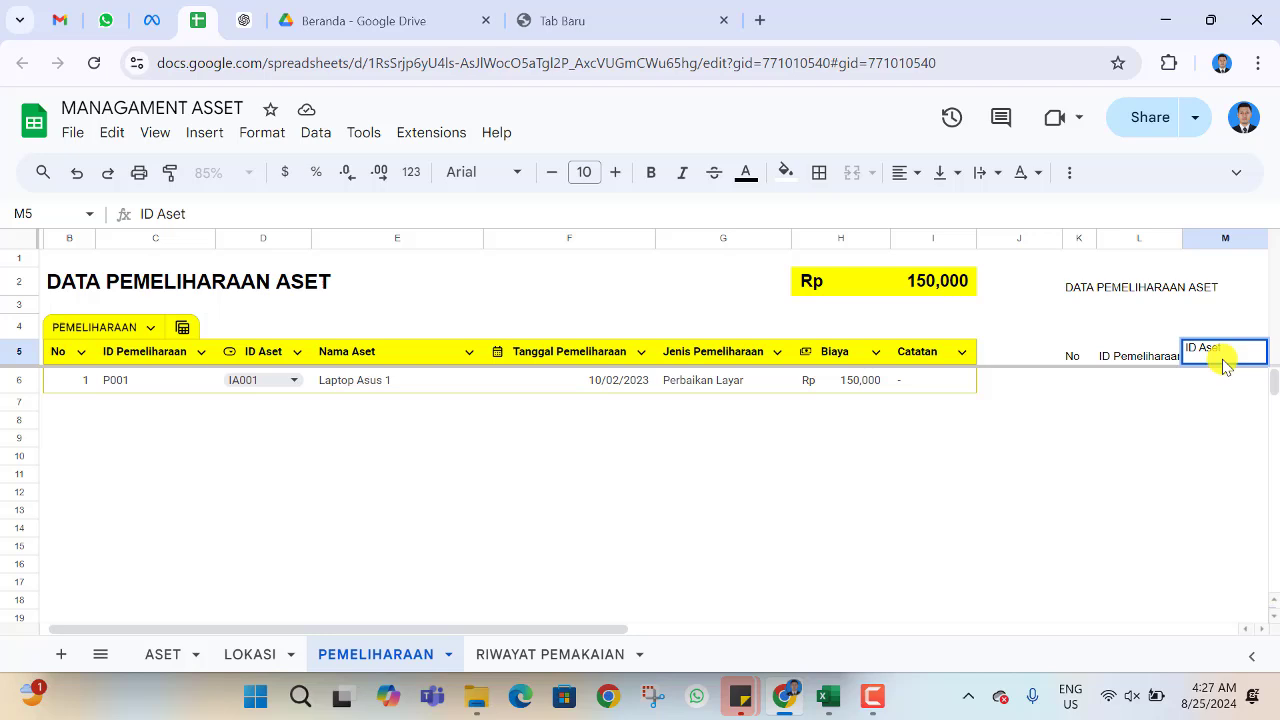
pyautogui.press('Tab')
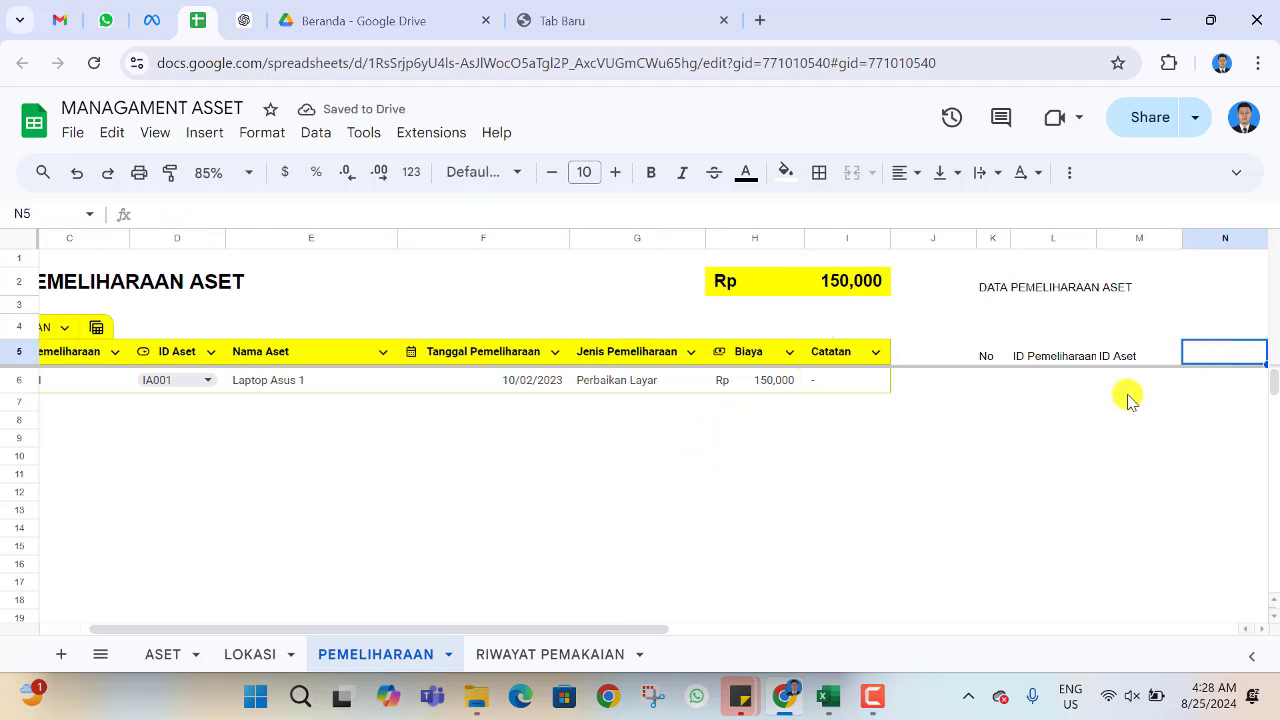
pyautogui.moveTo(1096, 238); pyautogui.dragTo(1125, 238)
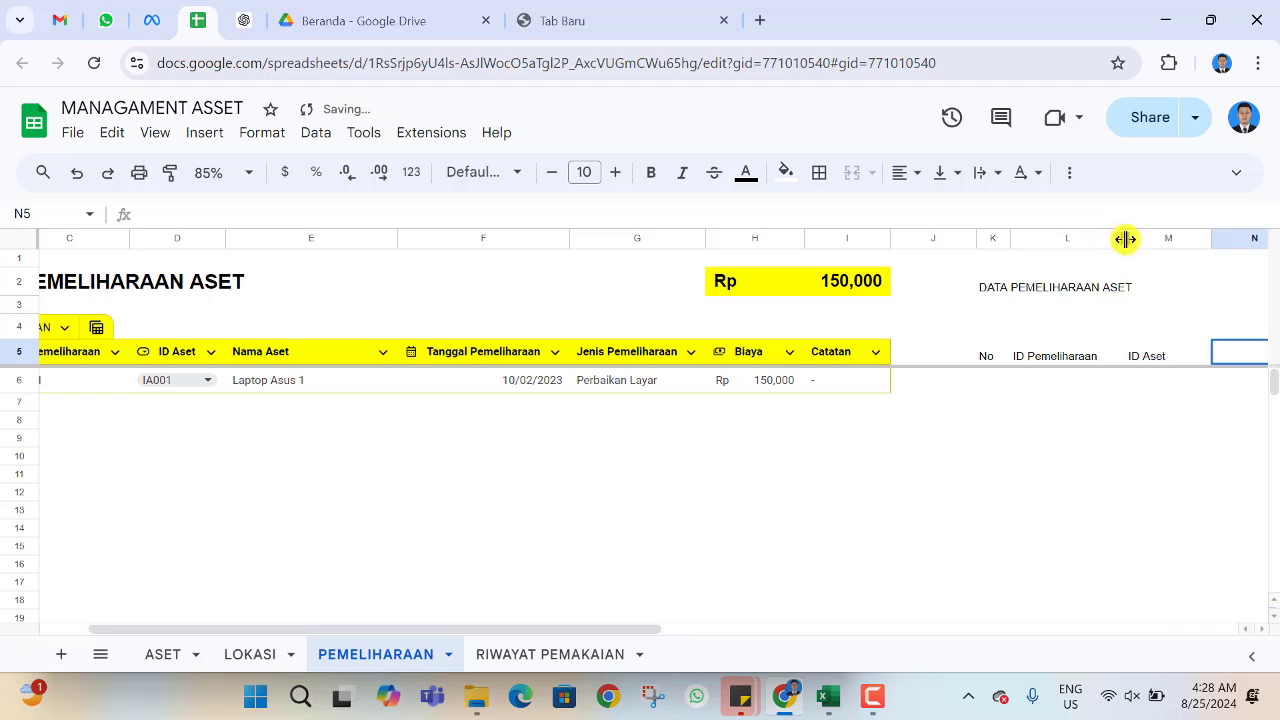
pyautogui.click(1168, 358)
pyautogui.click(1226, 360)
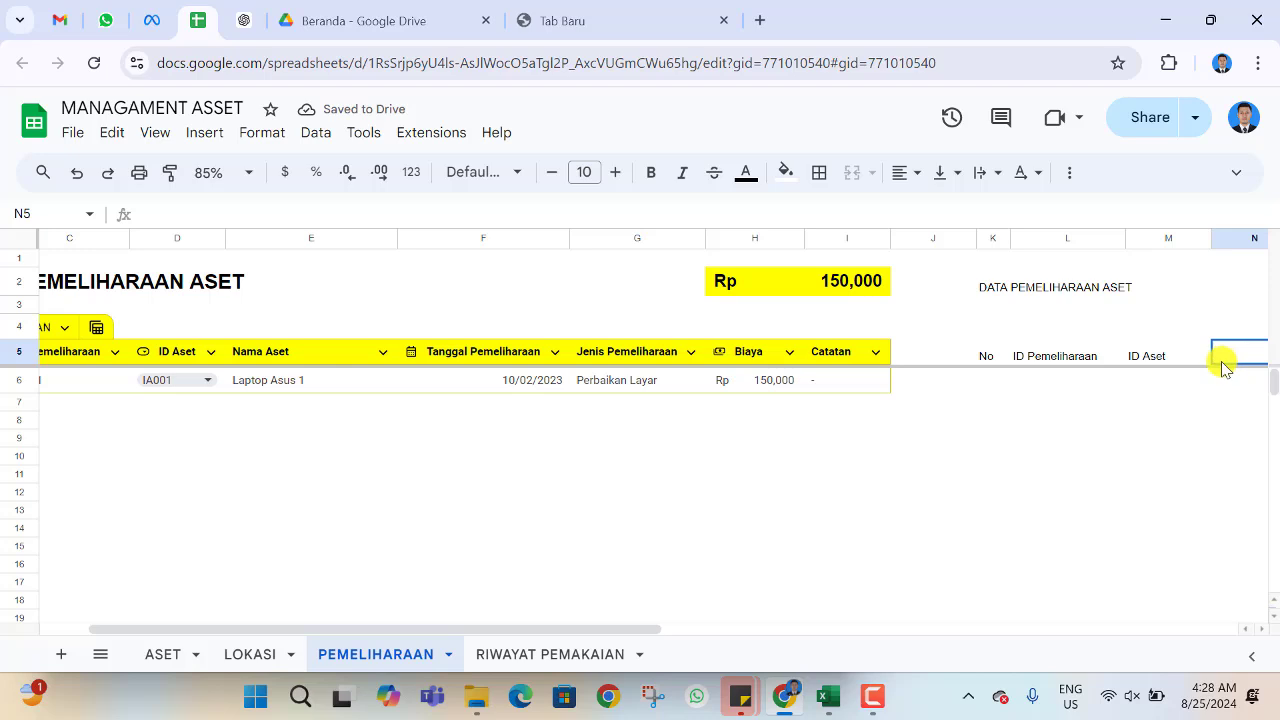
pyautogui.write('Nama Ase')
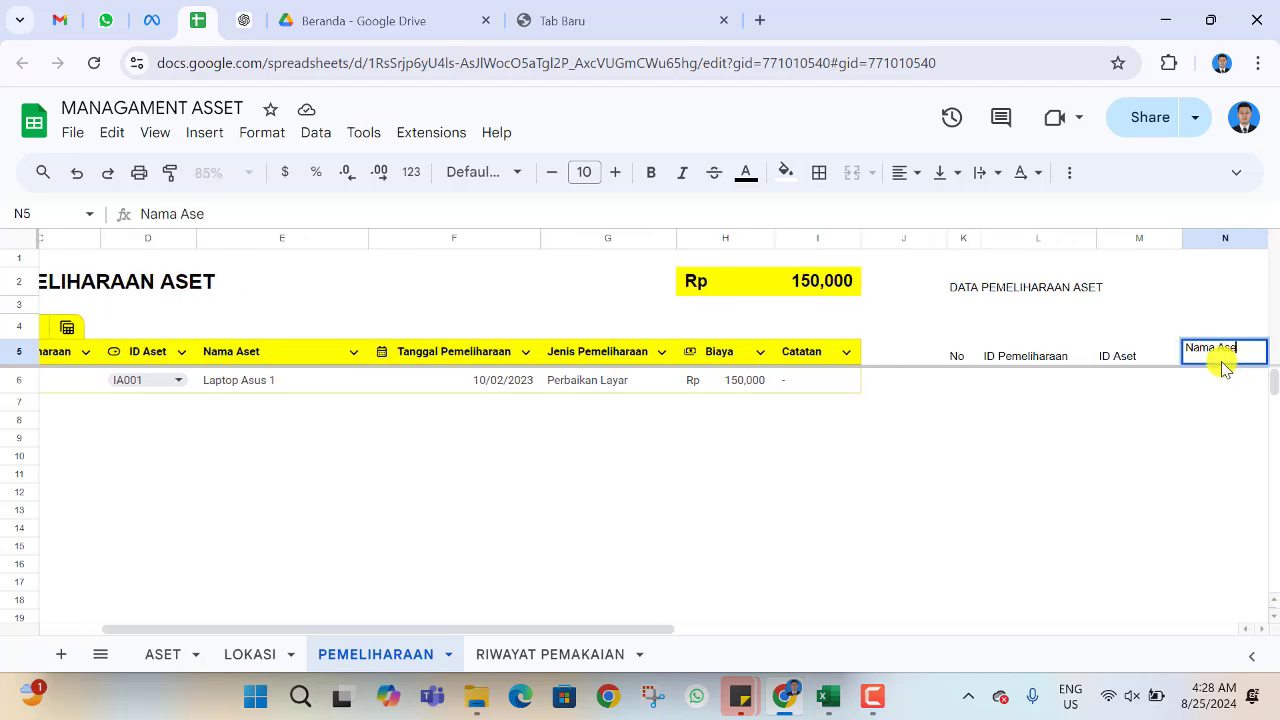
pyautogui.write('t')
pyautogui.press('Return')
pyautogui.click(1222, 362)
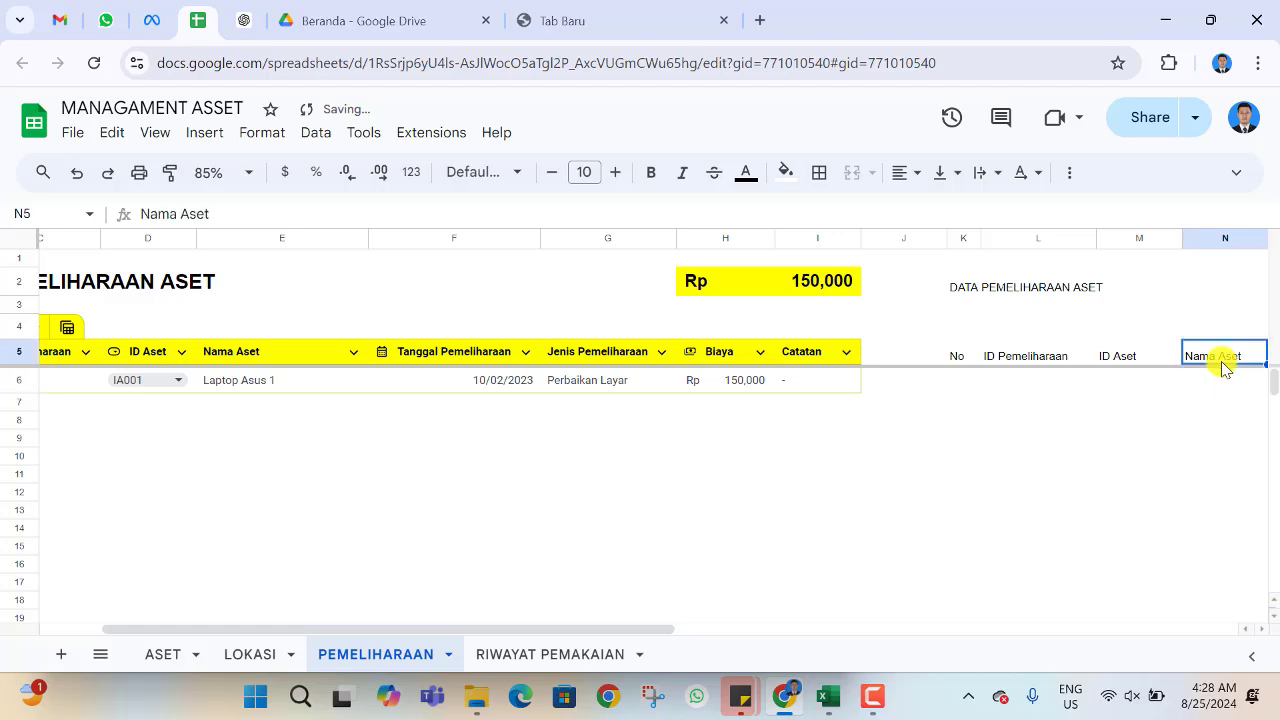
pyautogui.press('Tab')
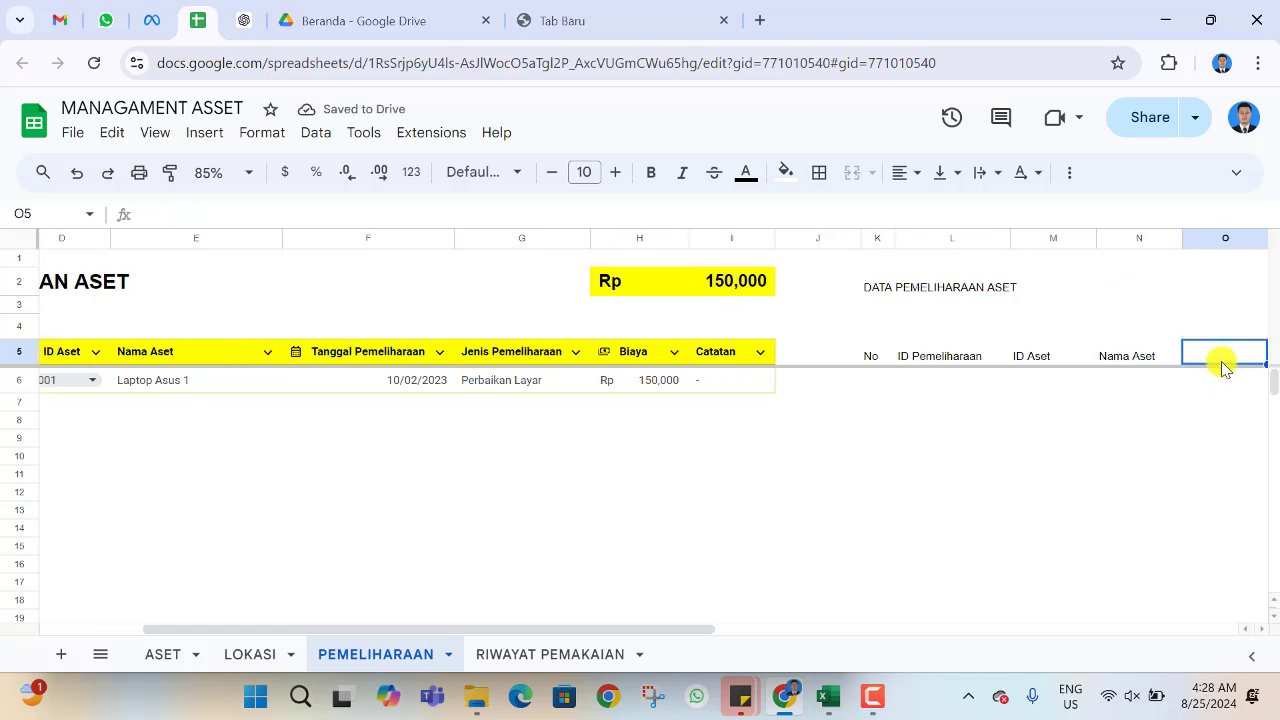
pyautogui.write('Tanggal Pem')
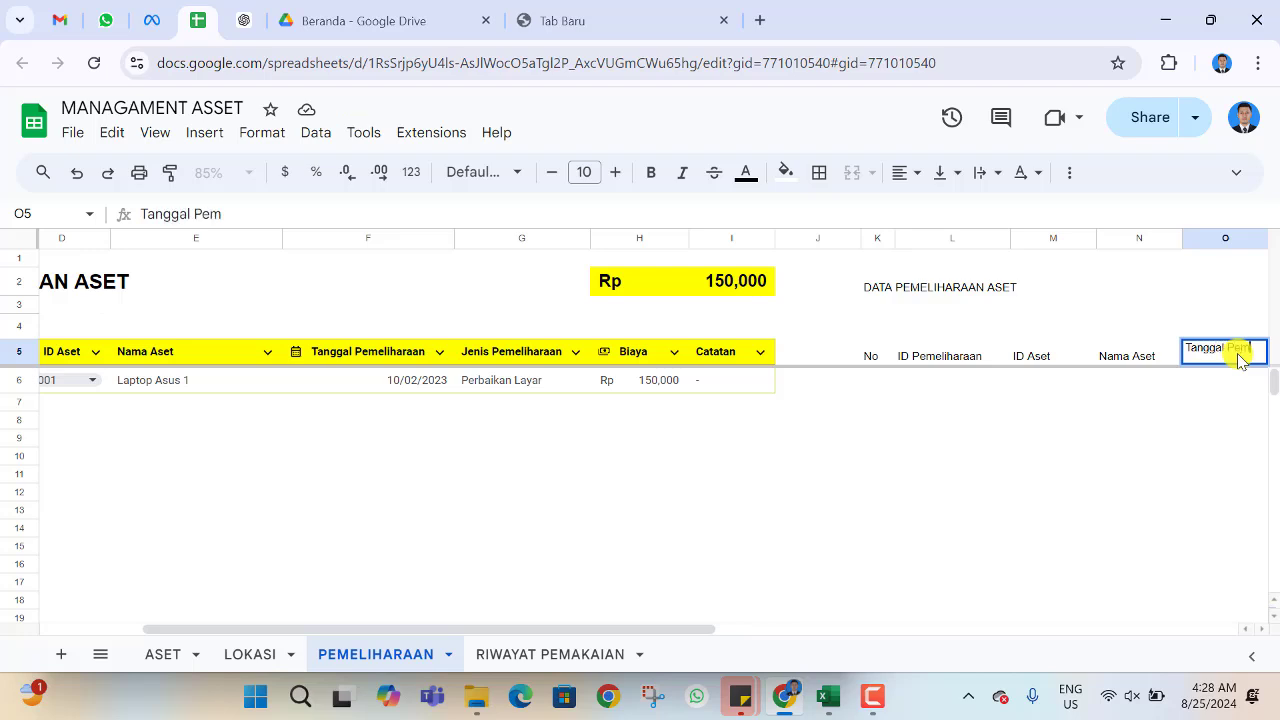
pyautogui.write('eliharaan')
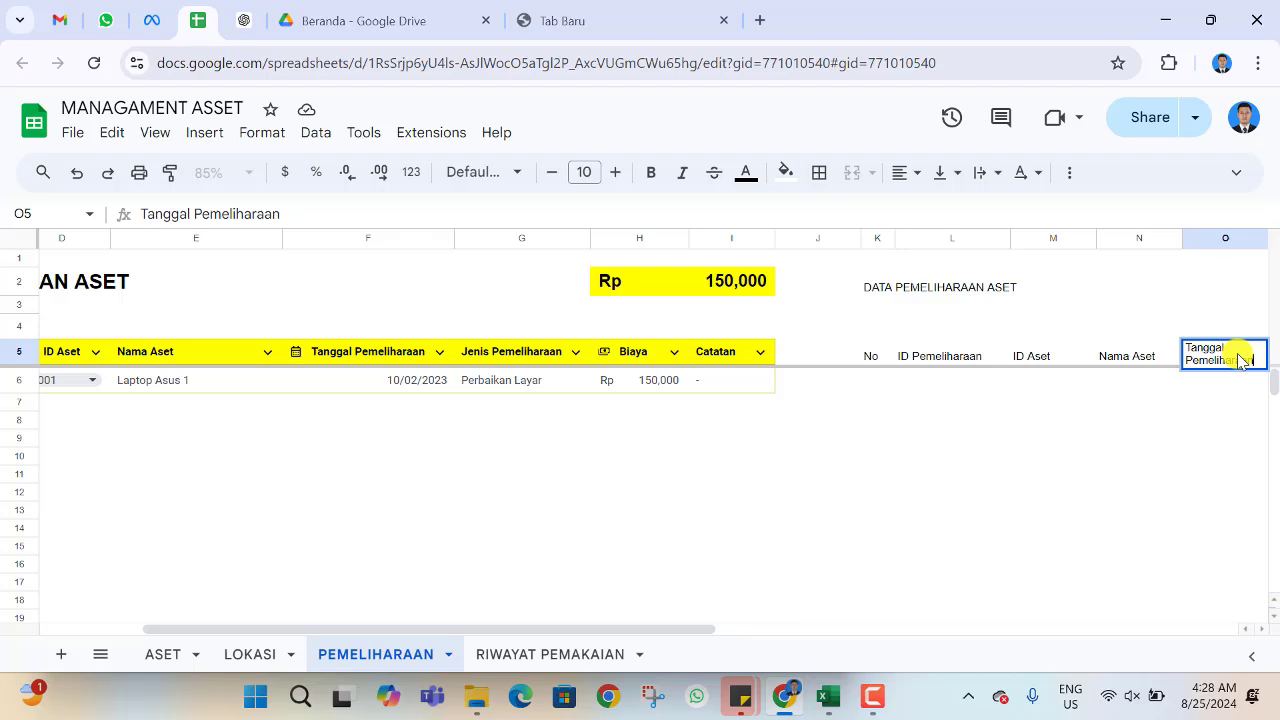
pyautogui.press('Return')
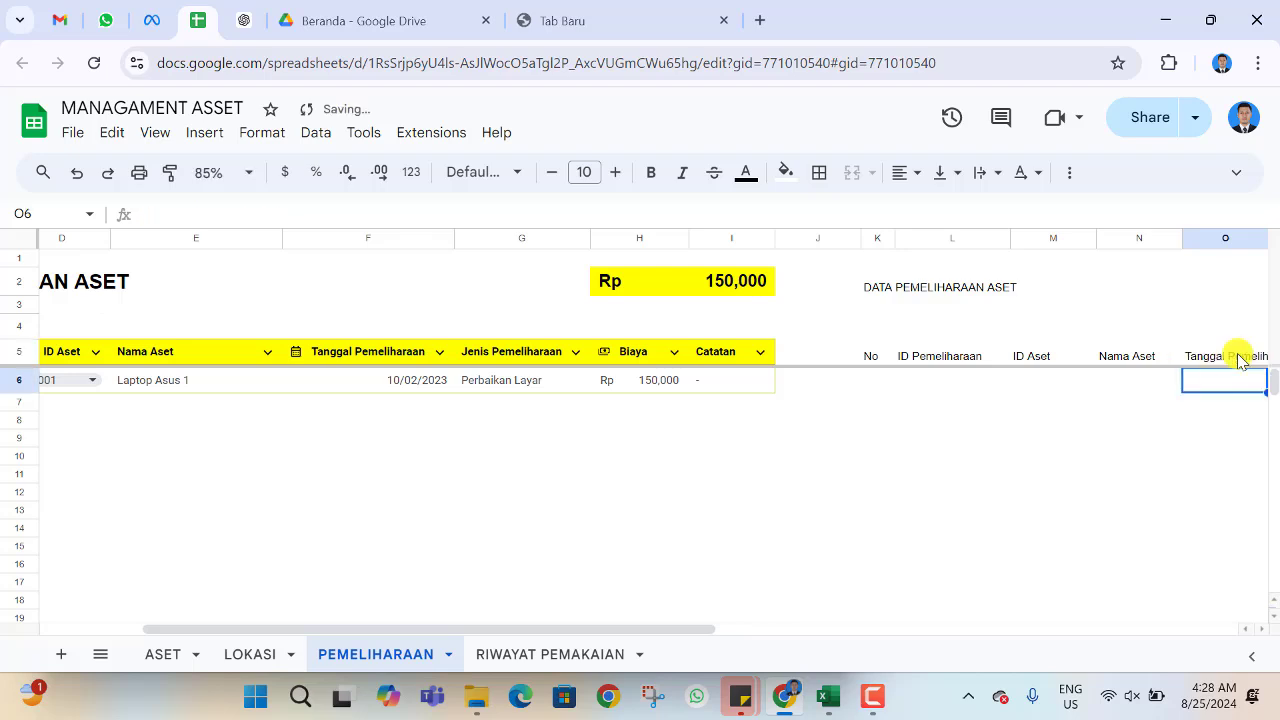
pyautogui.click(1238, 358)
pyautogui.press('Right')
pyautogui.press('Right')
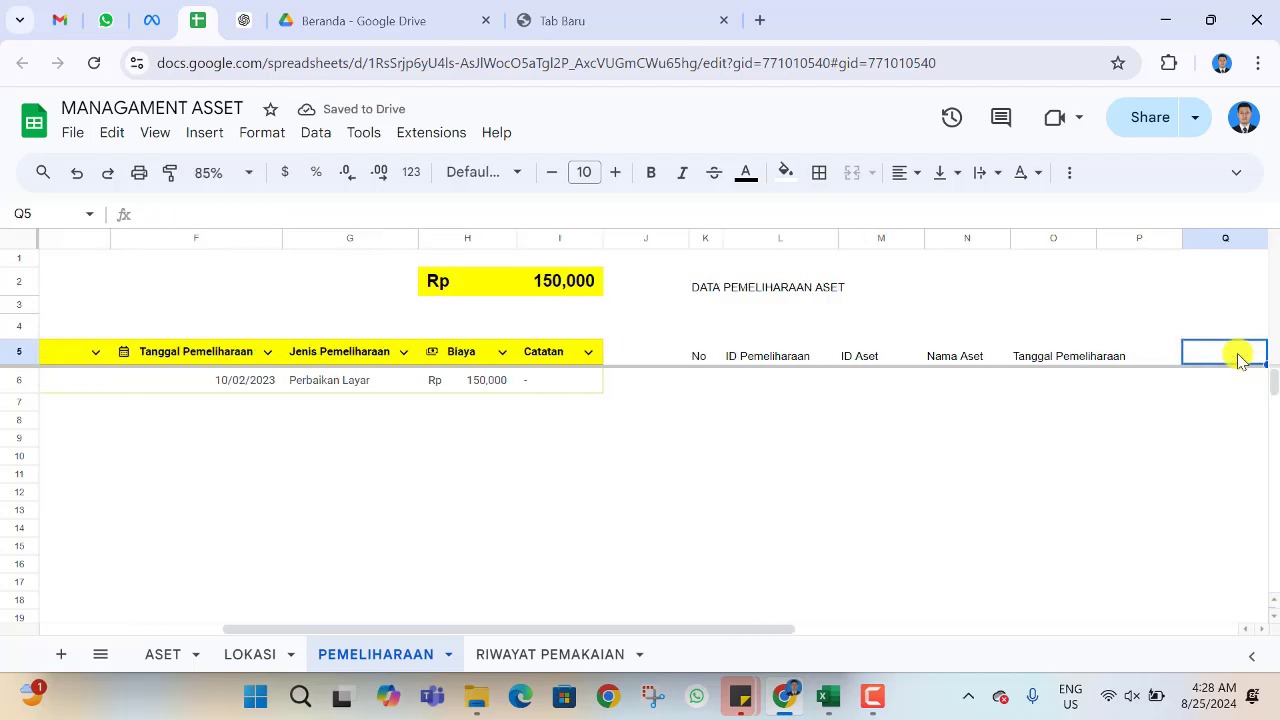
# - Add headers Jenis Pemeliharaan, Biaya and Catatan in P5:R5
pyautogui.click(1160, 349)
pyautogui.write('Jenis Pemelih')
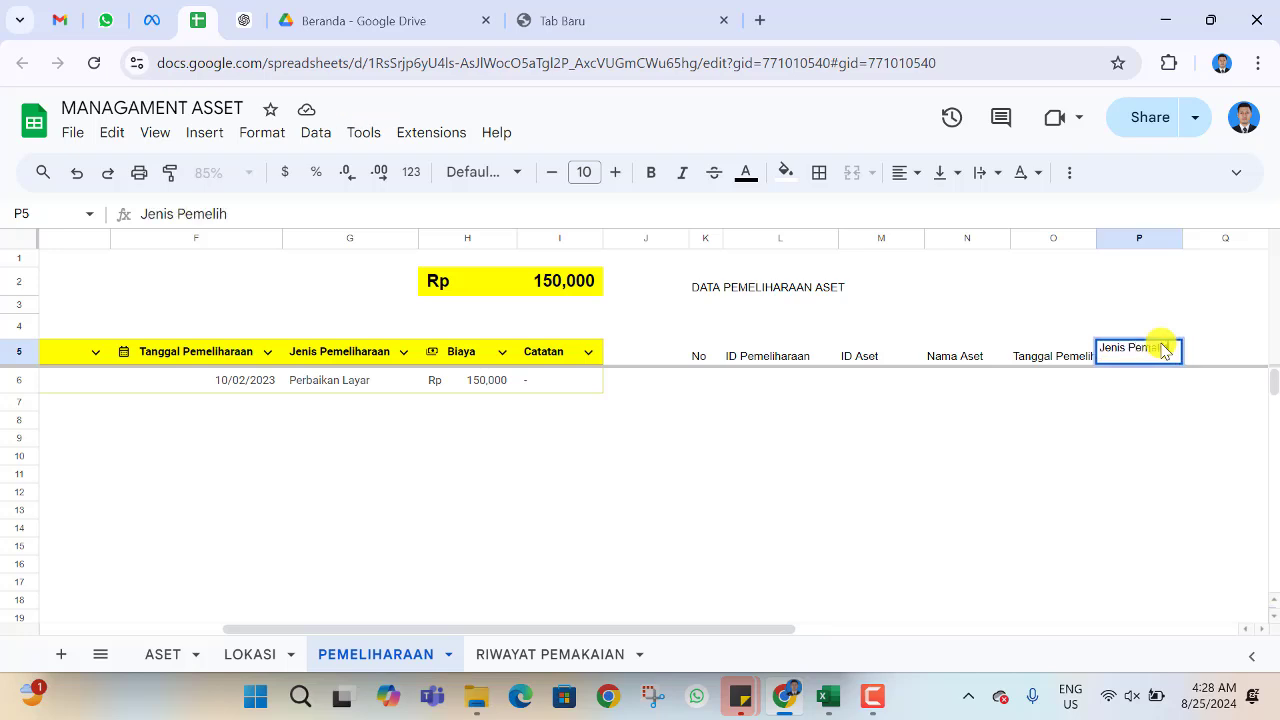
pyautogui.write('araan')
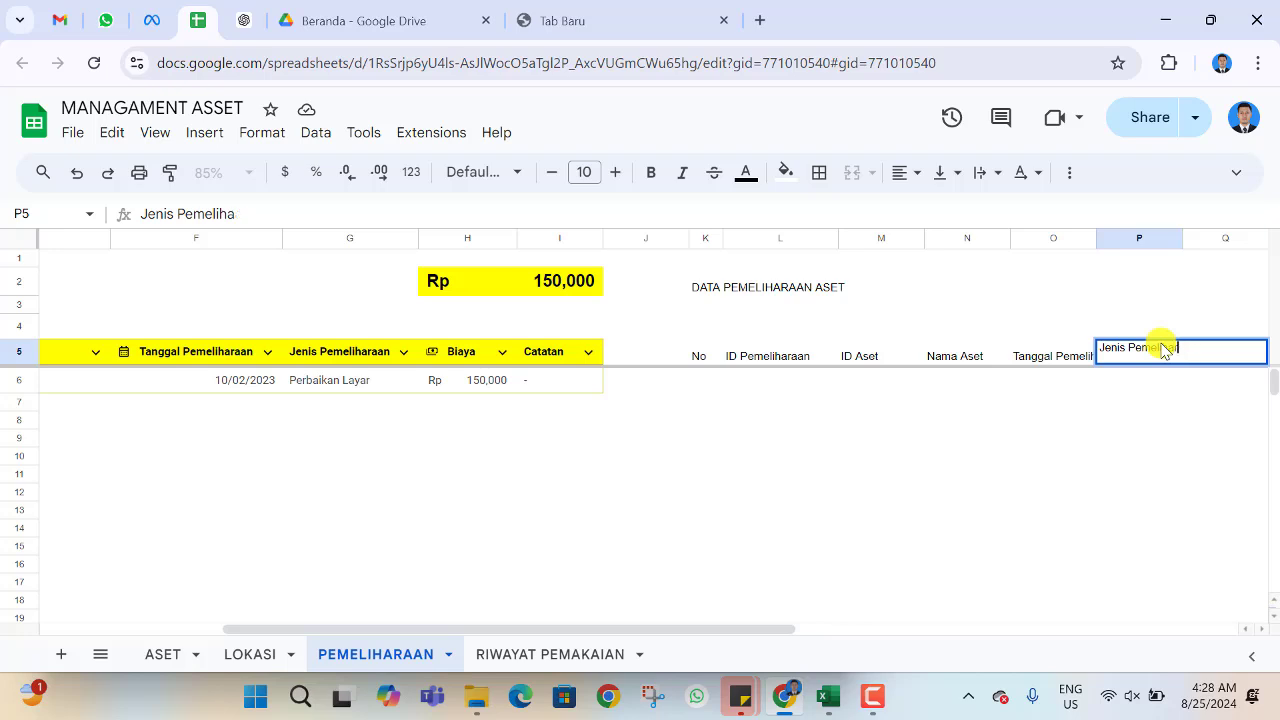
pyautogui.press('Tab')
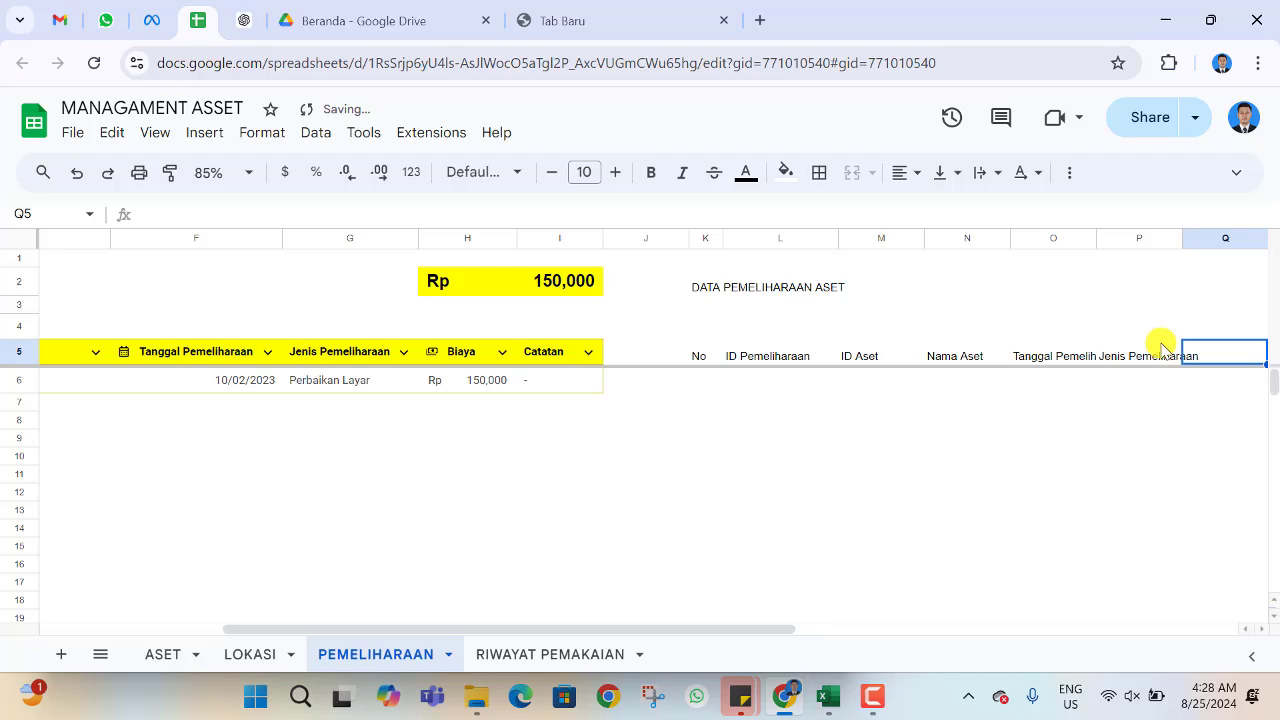
pyautogui.write('Biaya')
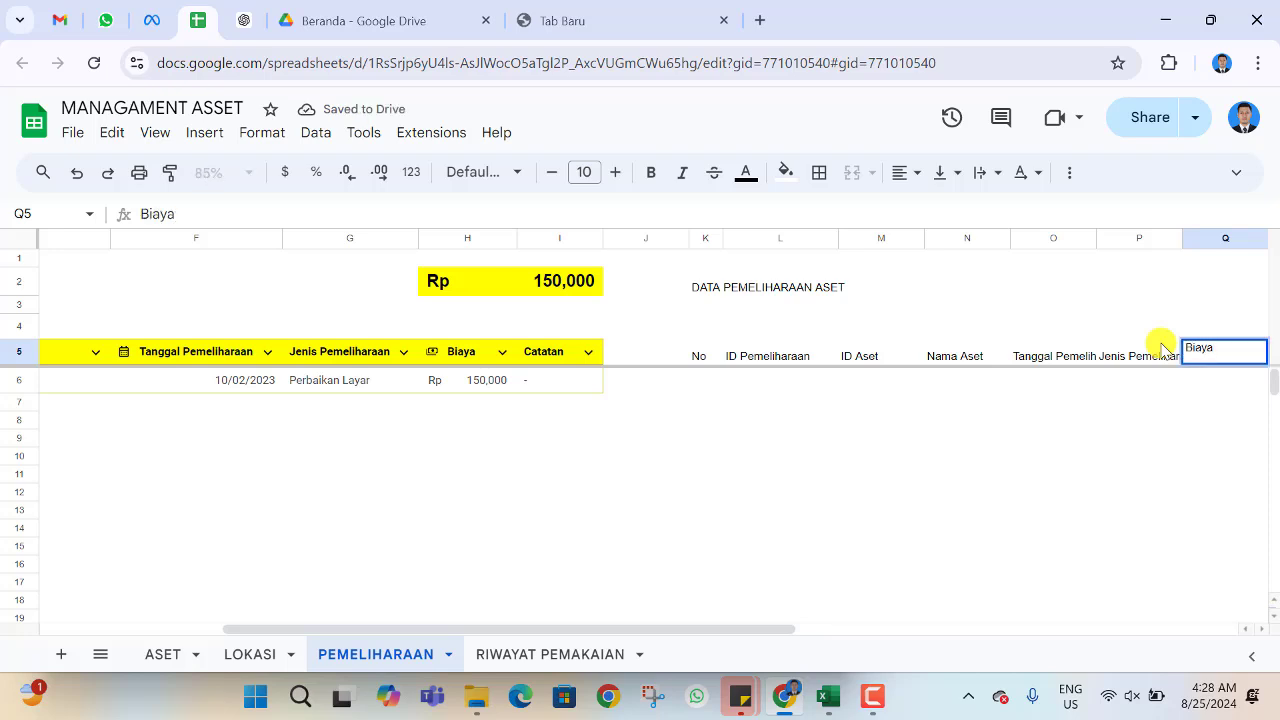
pyautogui.press('Tab')
pyautogui.write('Ca')
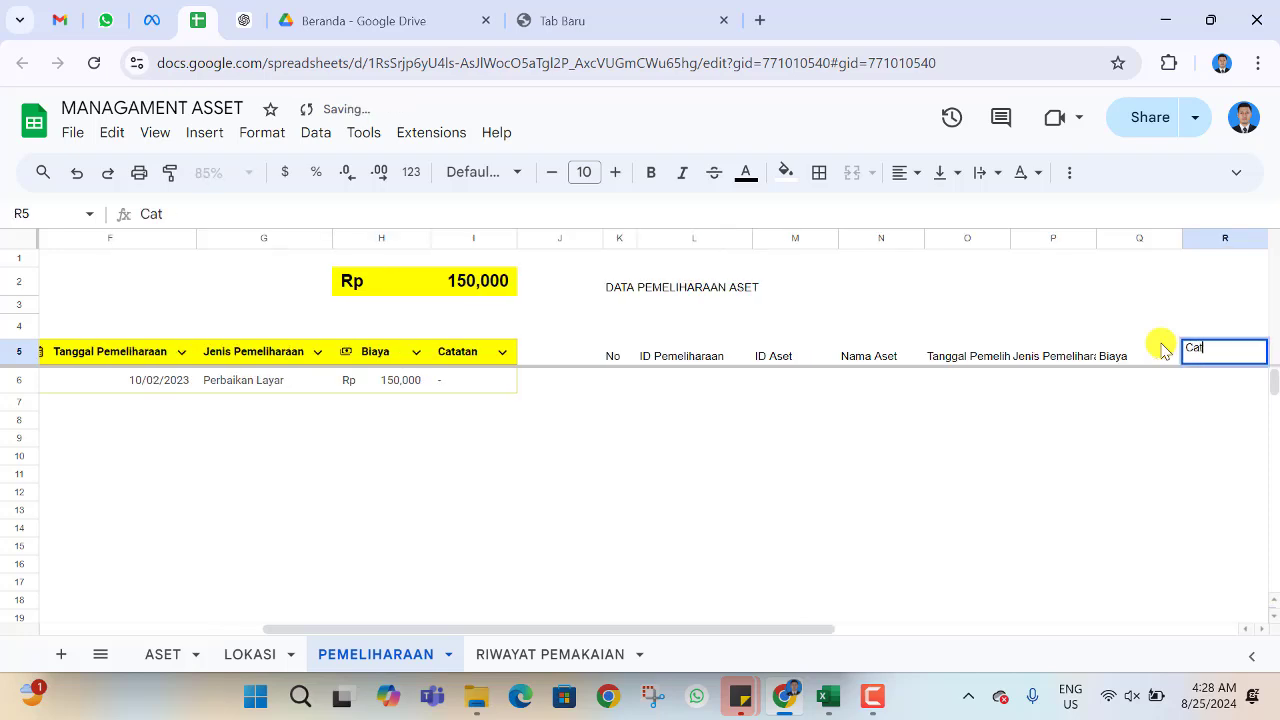
pyautogui.press('Return')
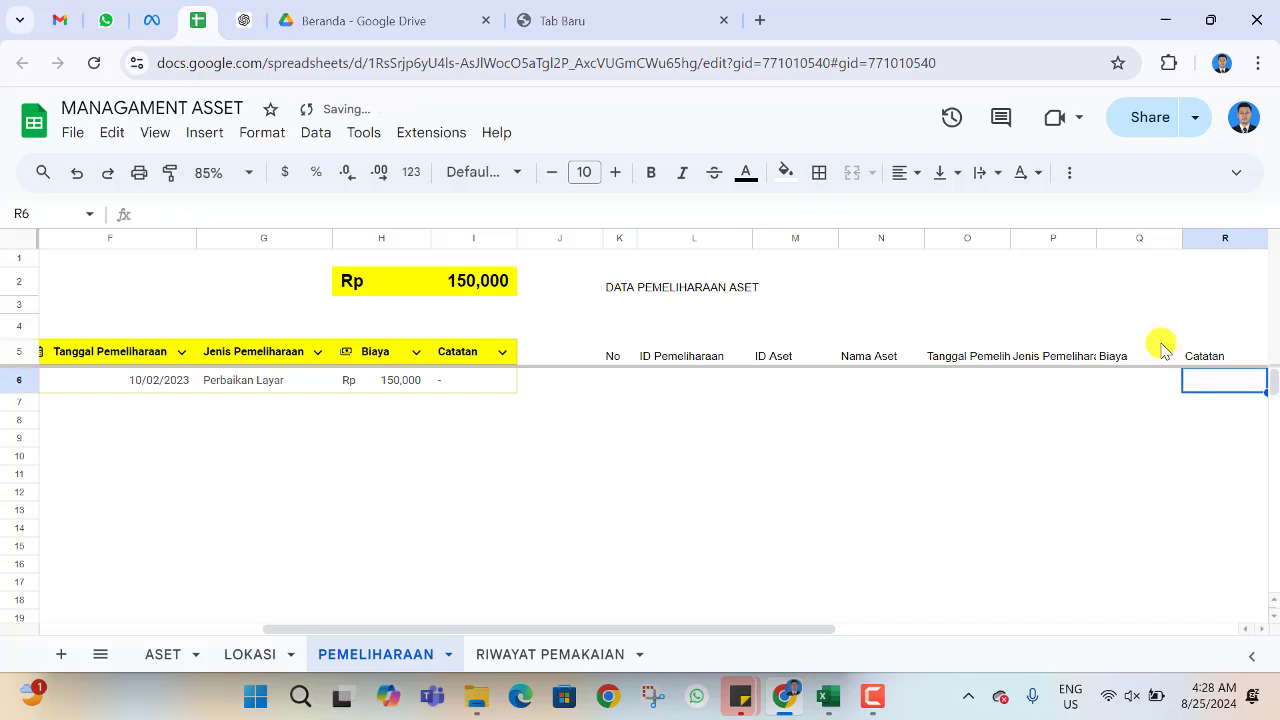
pyautogui.click(610, 356)
# - Copy the P001 record from B6:I6 and paste it as values only into K6:R6
pyautogui.moveTo(645, 368); pyautogui.dragTo(1226, 362)
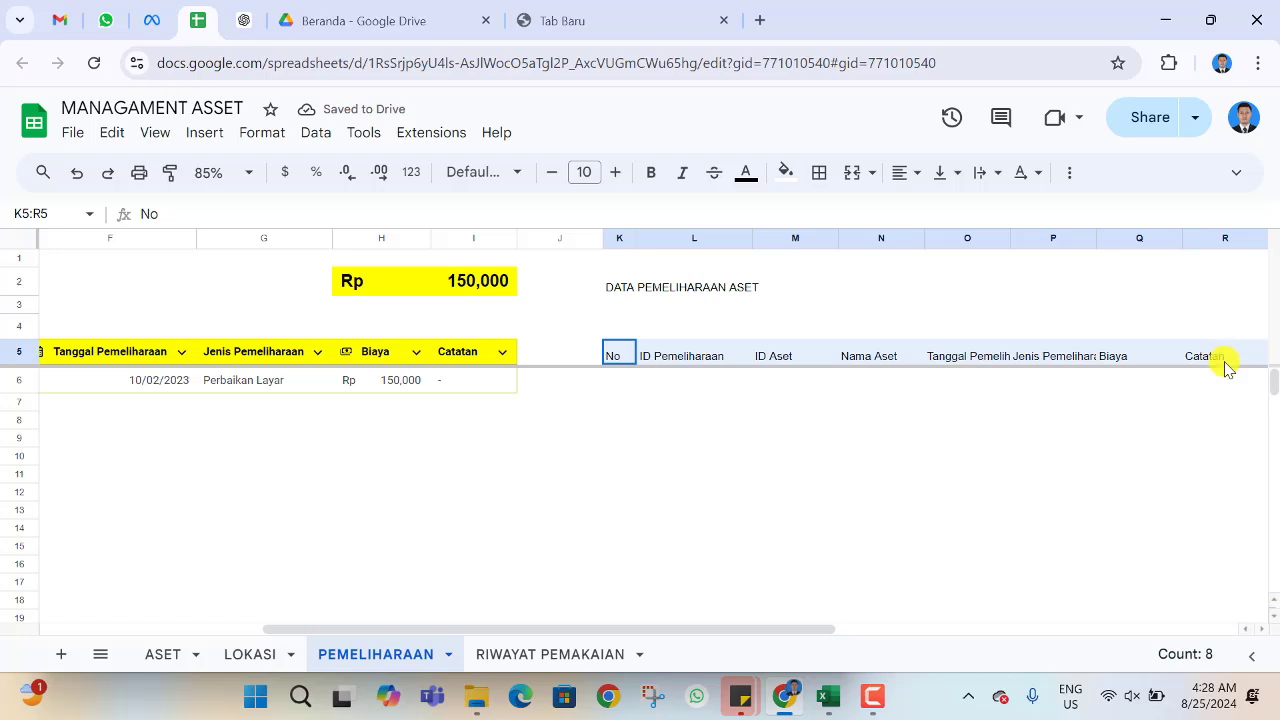
pyautogui.moveTo(470, 382)
pyautogui.mouseDown()
pyautogui.moveTo(2, 420)
pyautogui.moveTo(83, 388)
pyautogui.mouseUp()
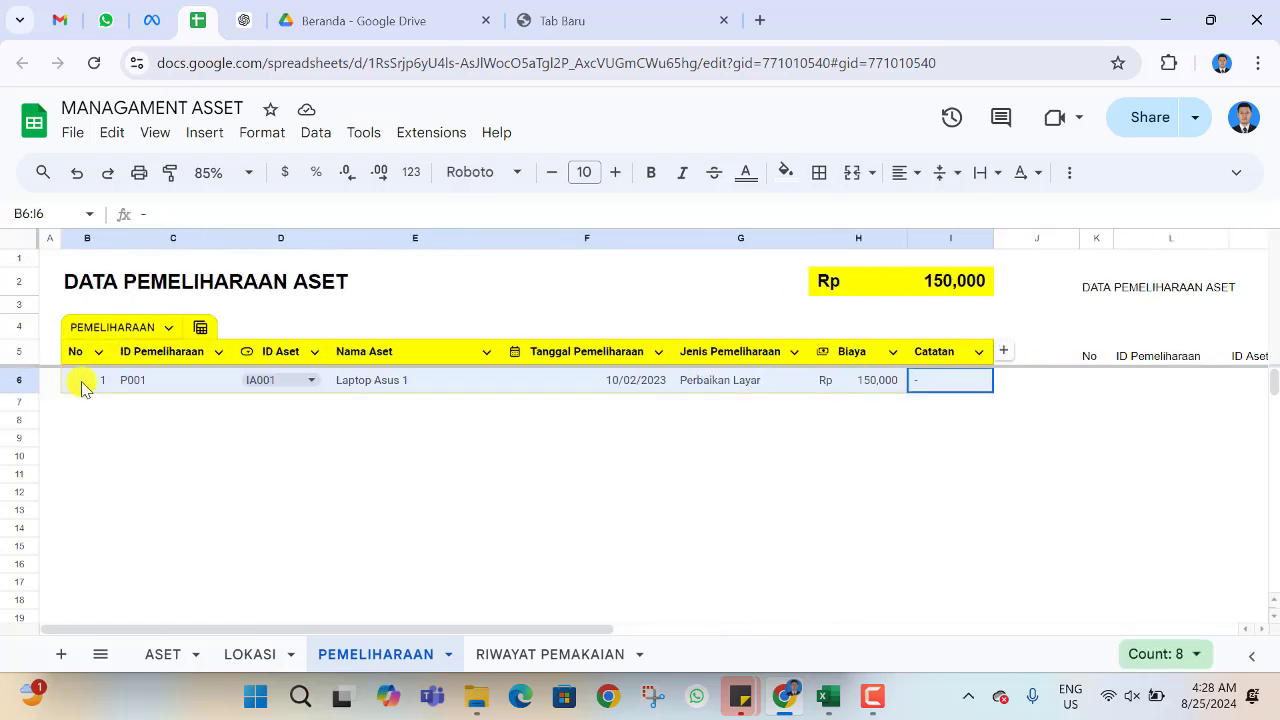
pyautogui.hotkey('ctrl', 'c')
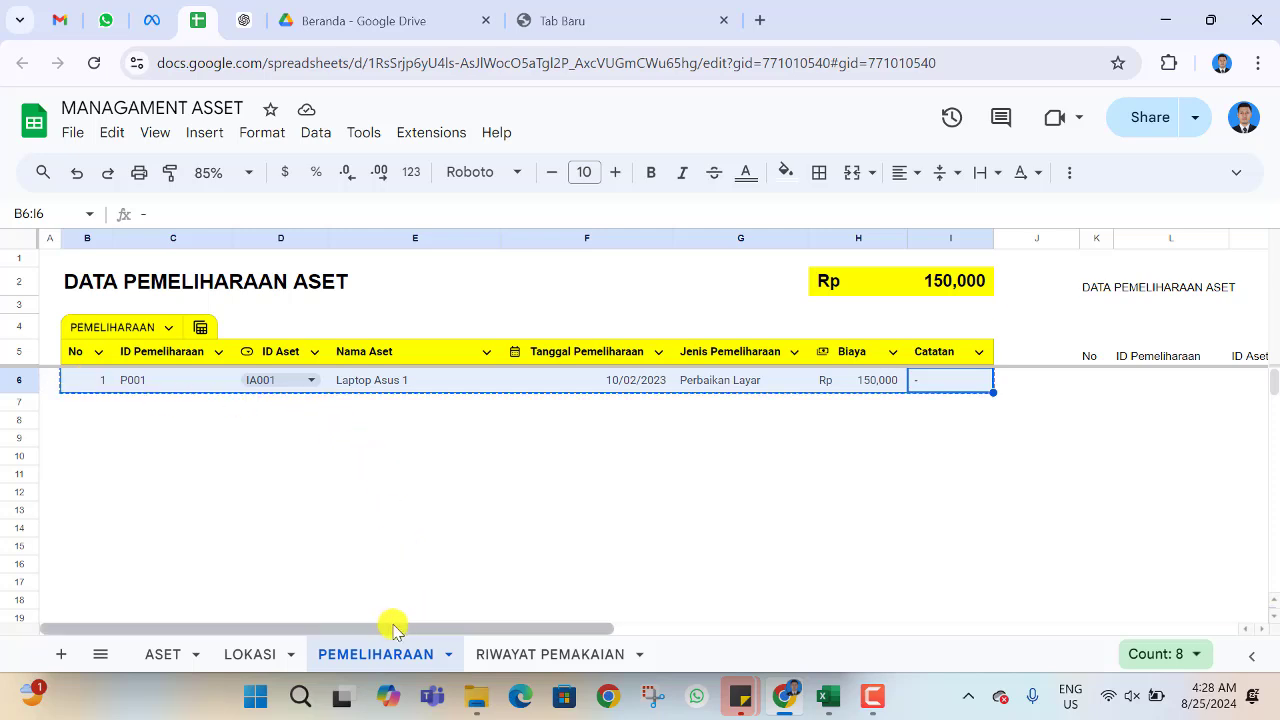
pyautogui.moveTo(393, 628); pyautogui.dragTo(683, 640)
pyautogui.click(465, 383)
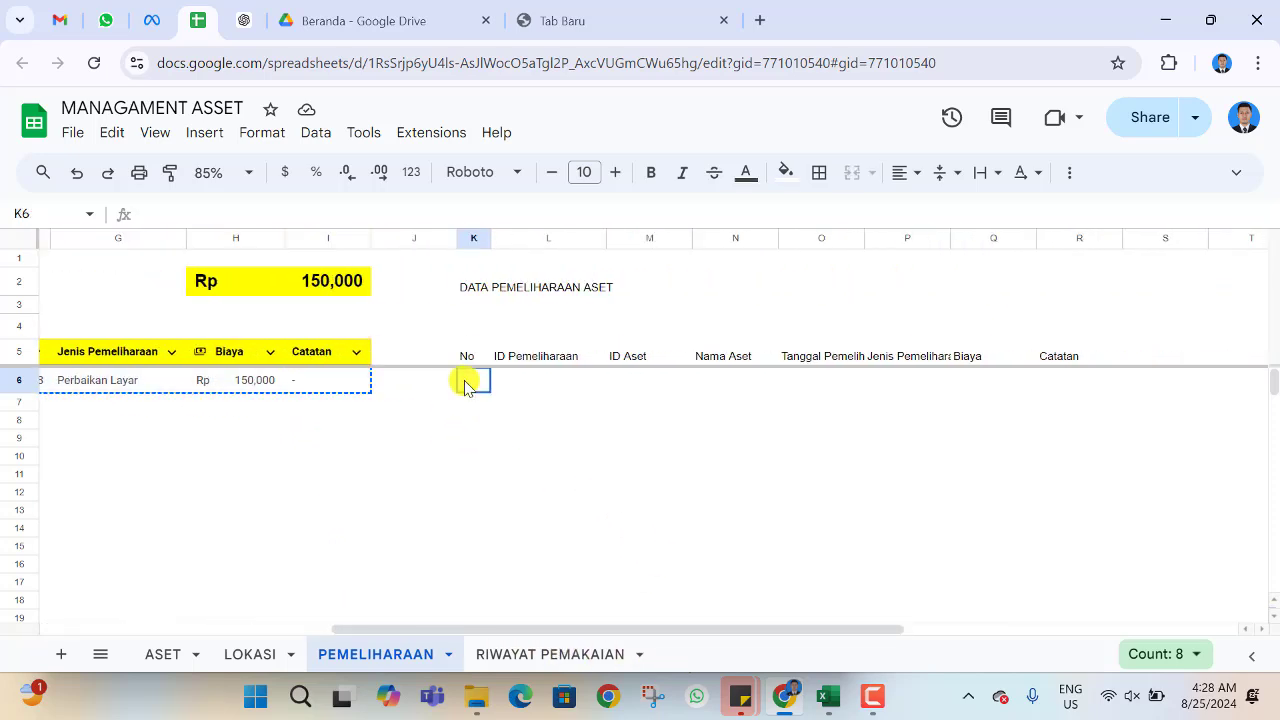
pyautogui.rightClick(465, 383)
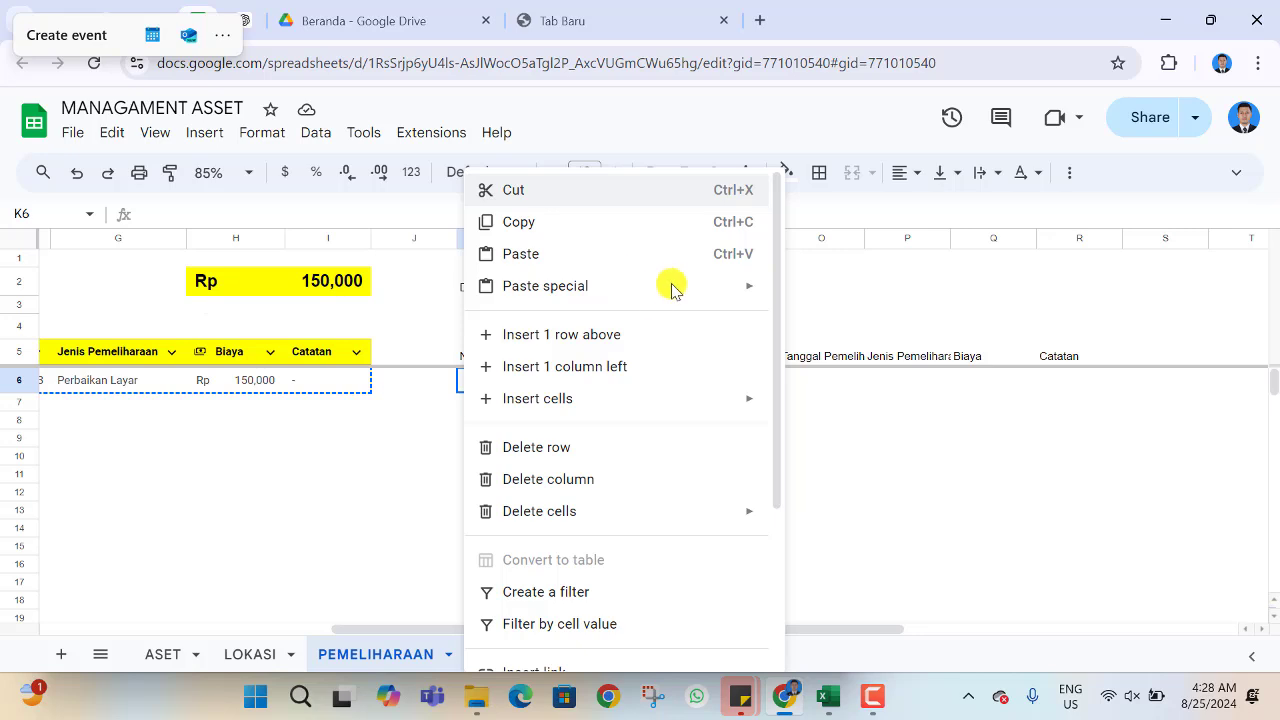
pyautogui.moveTo(754, 286)
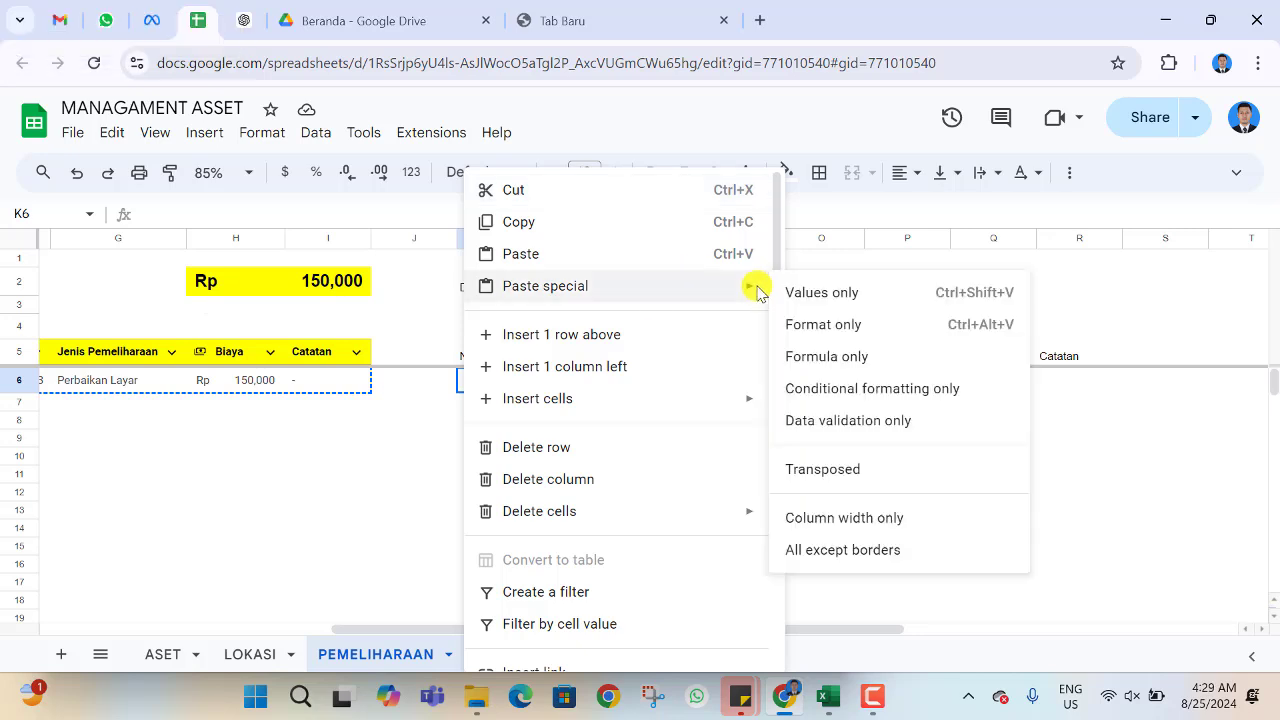
pyautogui.click(838, 293)
pyautogui.click(686, 476)
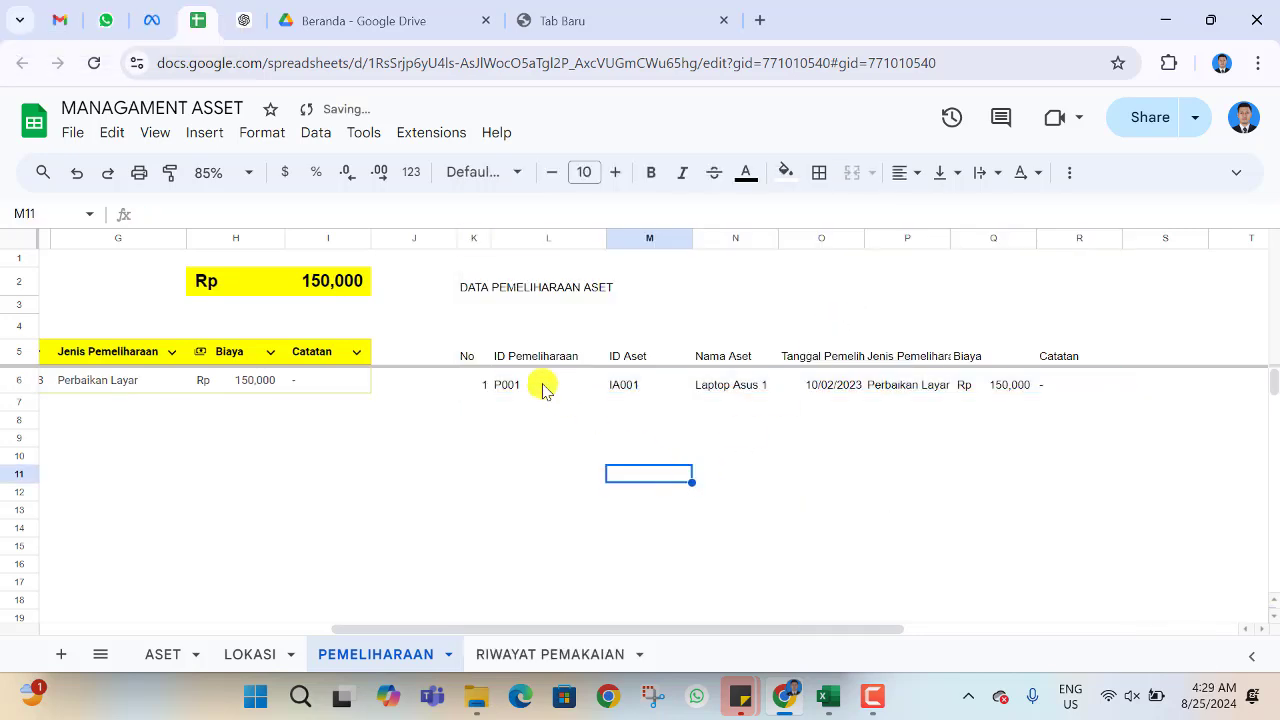
pyautogui.moveTo(466, 356); pyautogui.dragTo(550, 356)
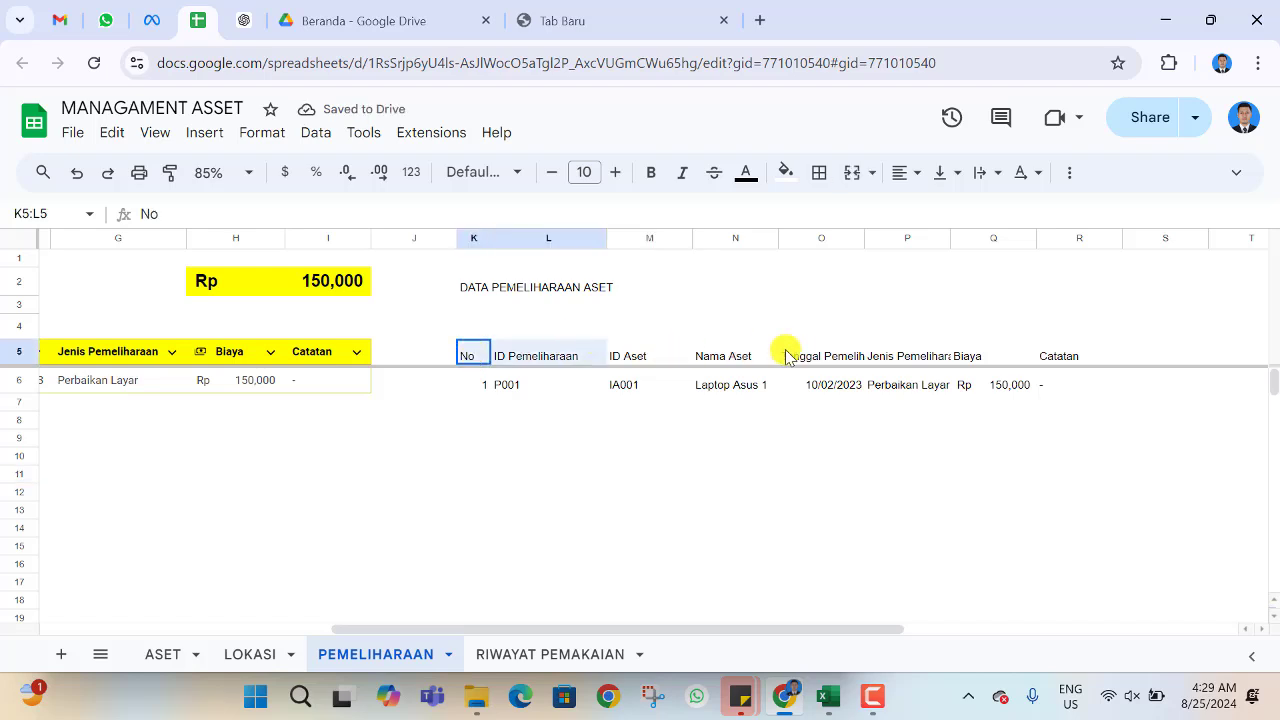
pyautogui.moveTo(787, 356); pyautogui.dragTo(1052, 387)
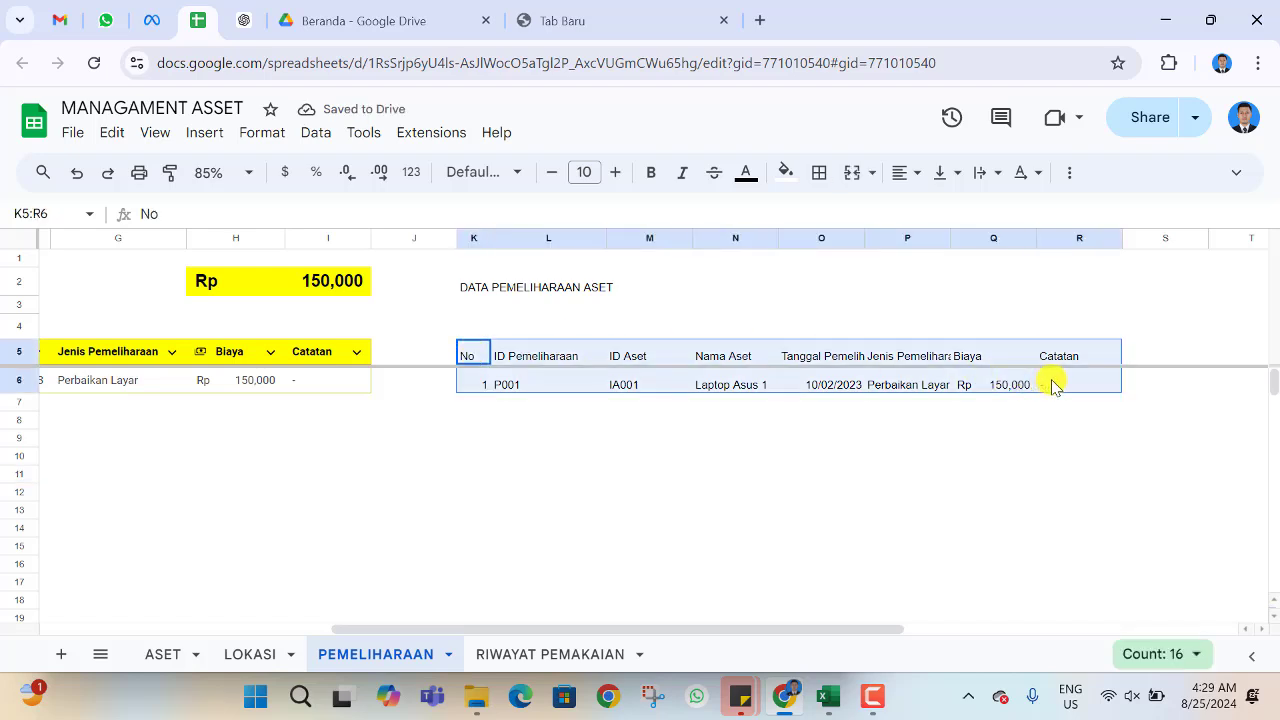
# - Convert the K5:R6 range into a table named Table1
pyautogui.rightClick(1052, 385)
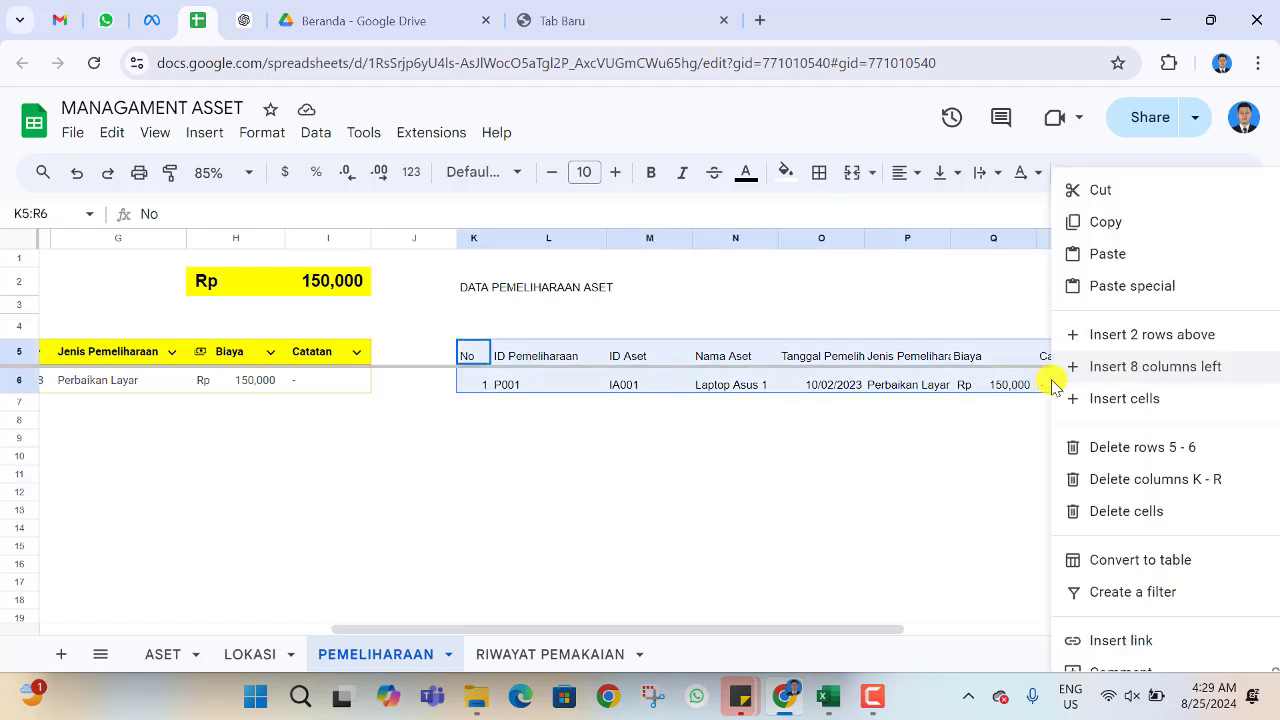
pyautogui.click(1131, 567)
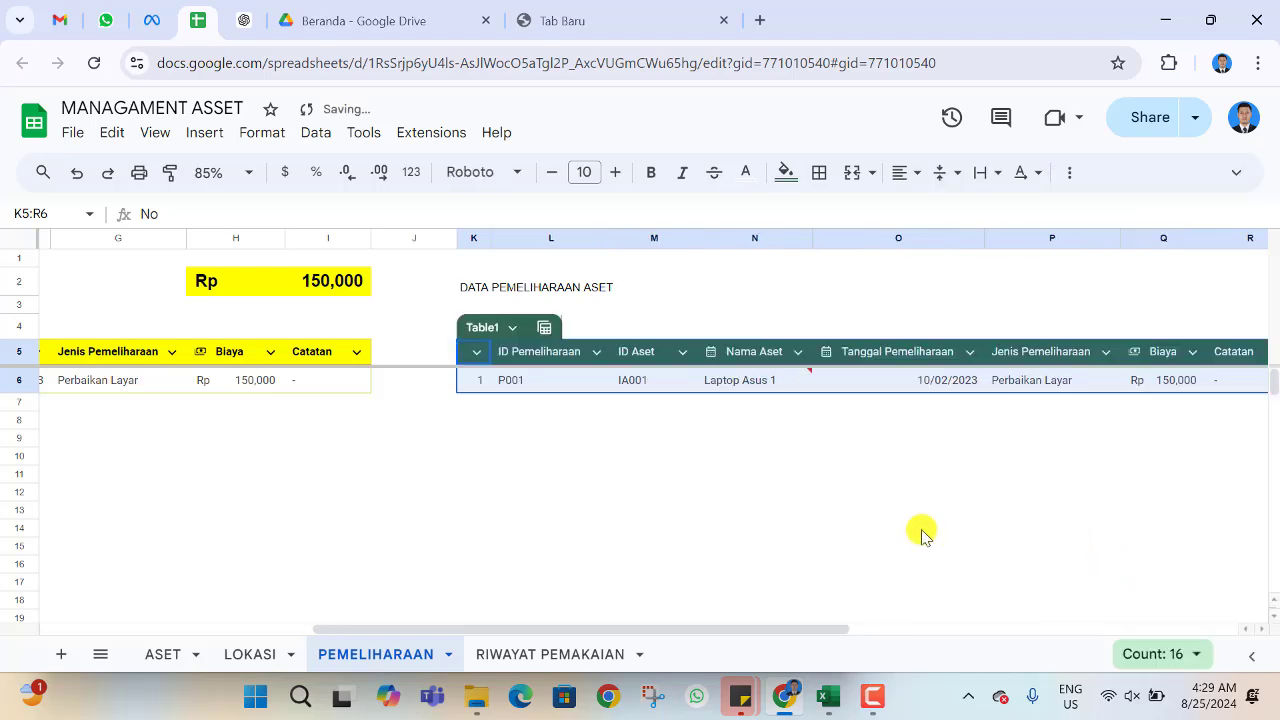
pyautogui.click(622, 480)
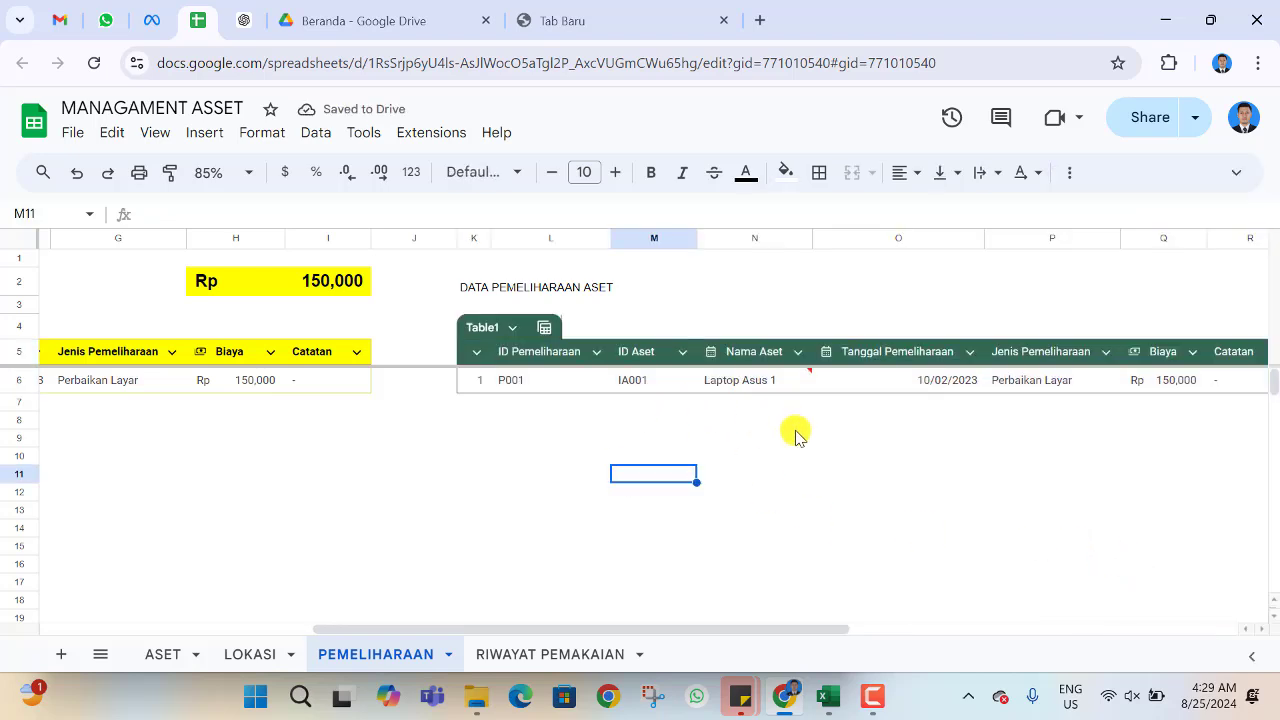
# - Check the VLOOKUP formula in E6 and the ID Aset dropdown choices in D6
pyautogui.moveTo(666, 630); pyautogui.dragTo(272, 635)
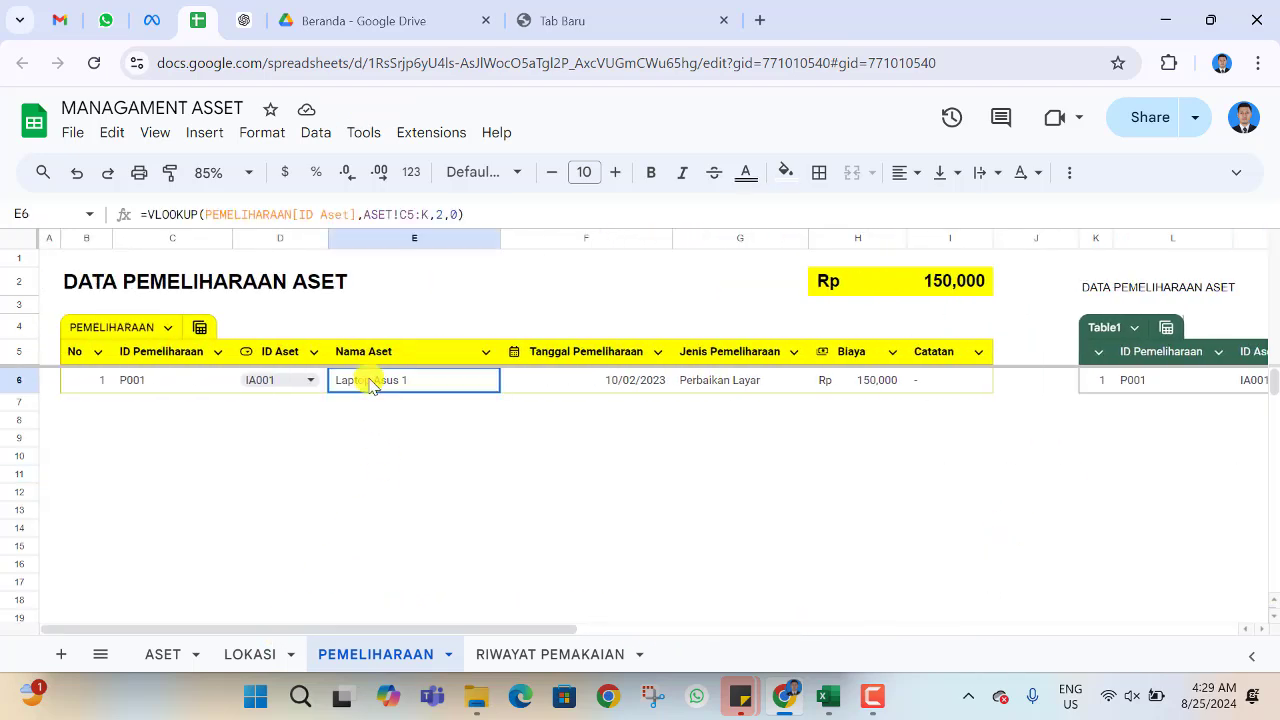
pyautogui.click(369, 381)
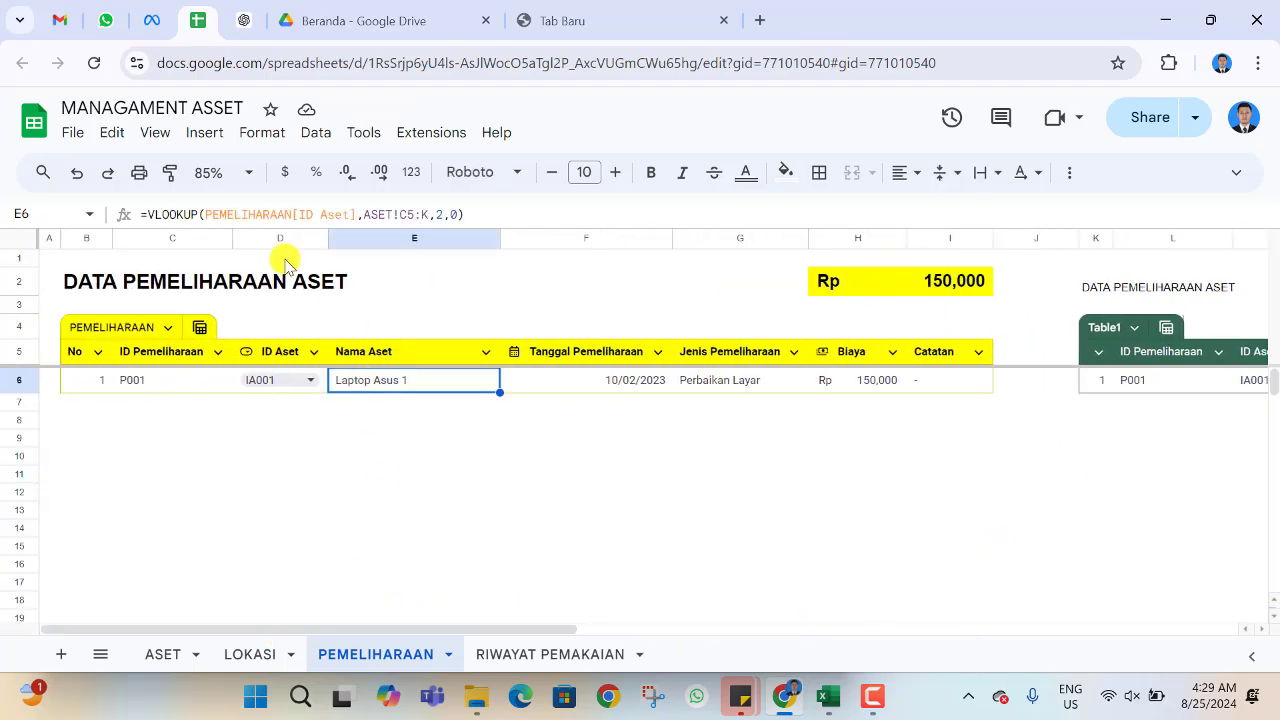
pyautogui.click(490, 512)
pyautogui.moveTo(422, 633); pyautogui.dragTo(348, 618)
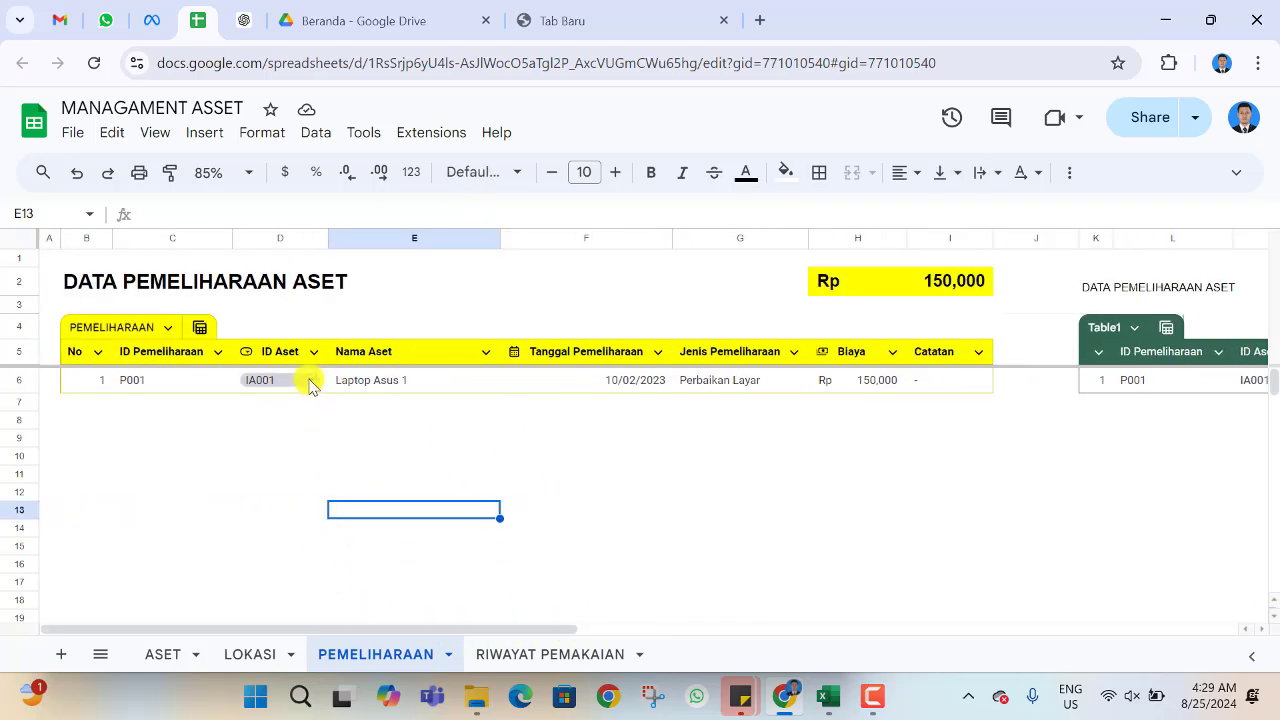
pyautogui.click(309, 380)
pyautogui.click(505, 475)
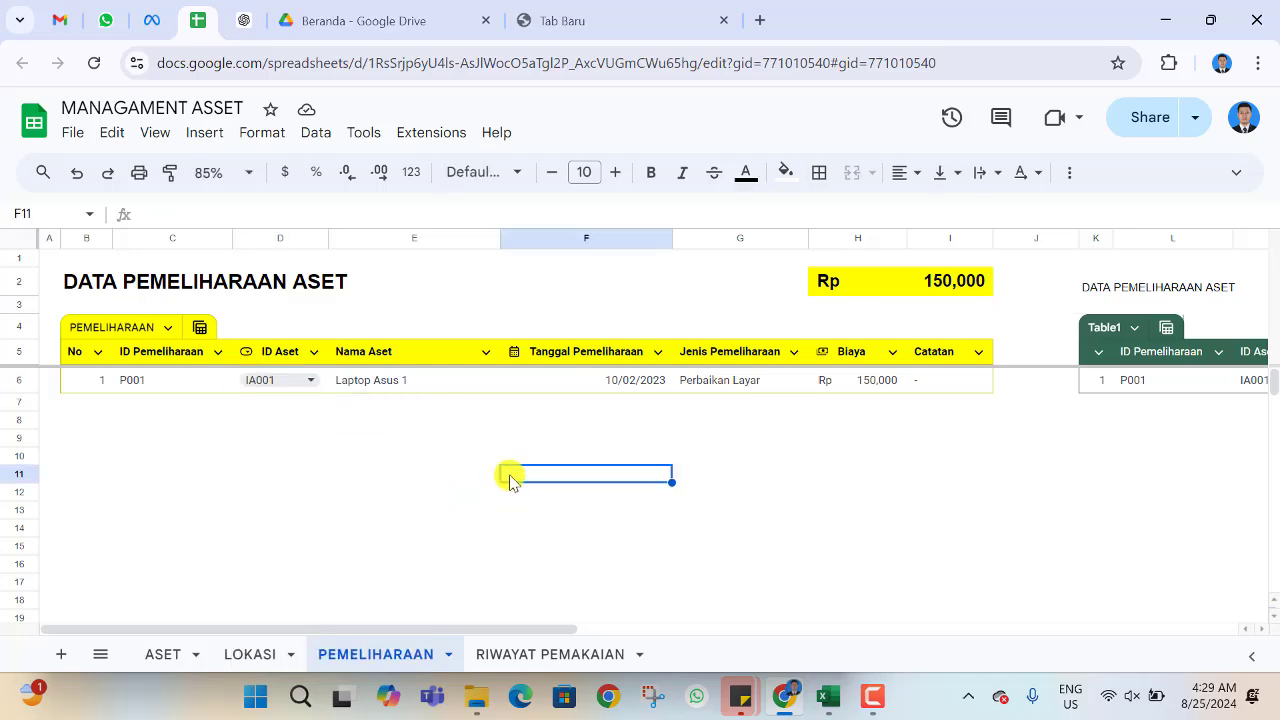
pyautogui.moveTo(453, 628); pyautogui.dragTo(791, 620)
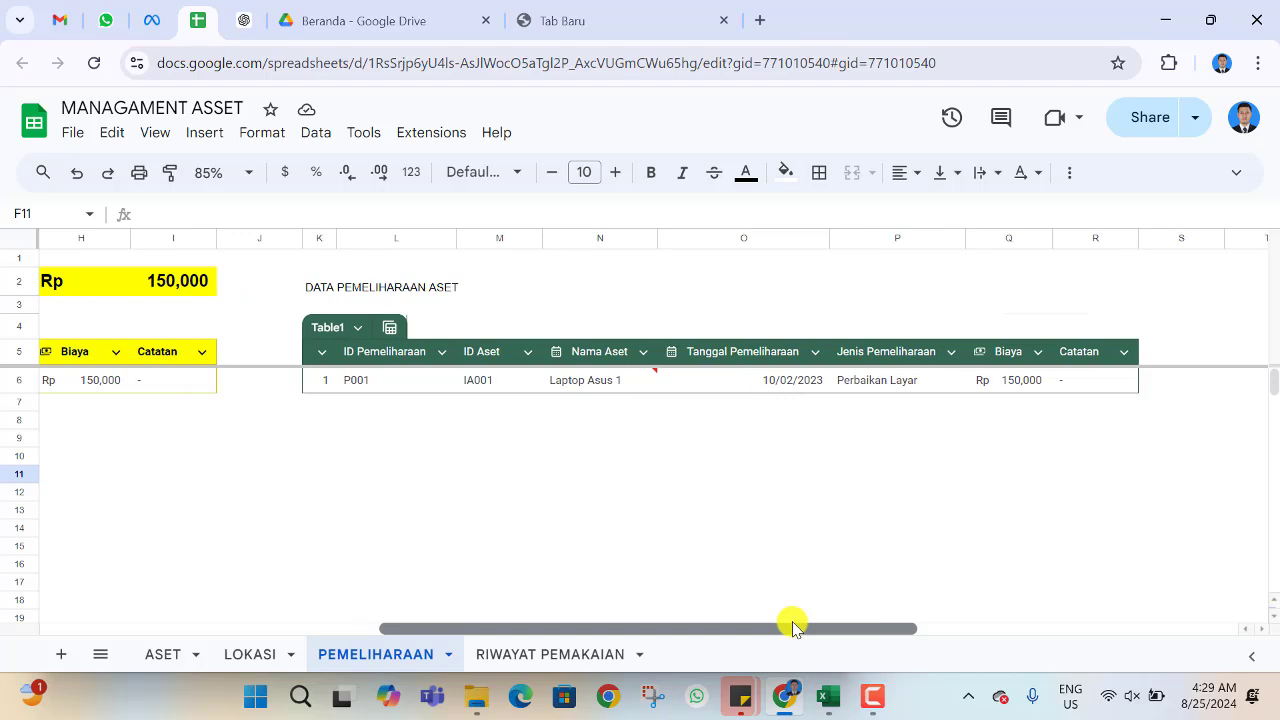
# - Add a data validation rule on Table1's ID Aset cell using Dropdown (from a range)
pyautogui.click(488, 380)
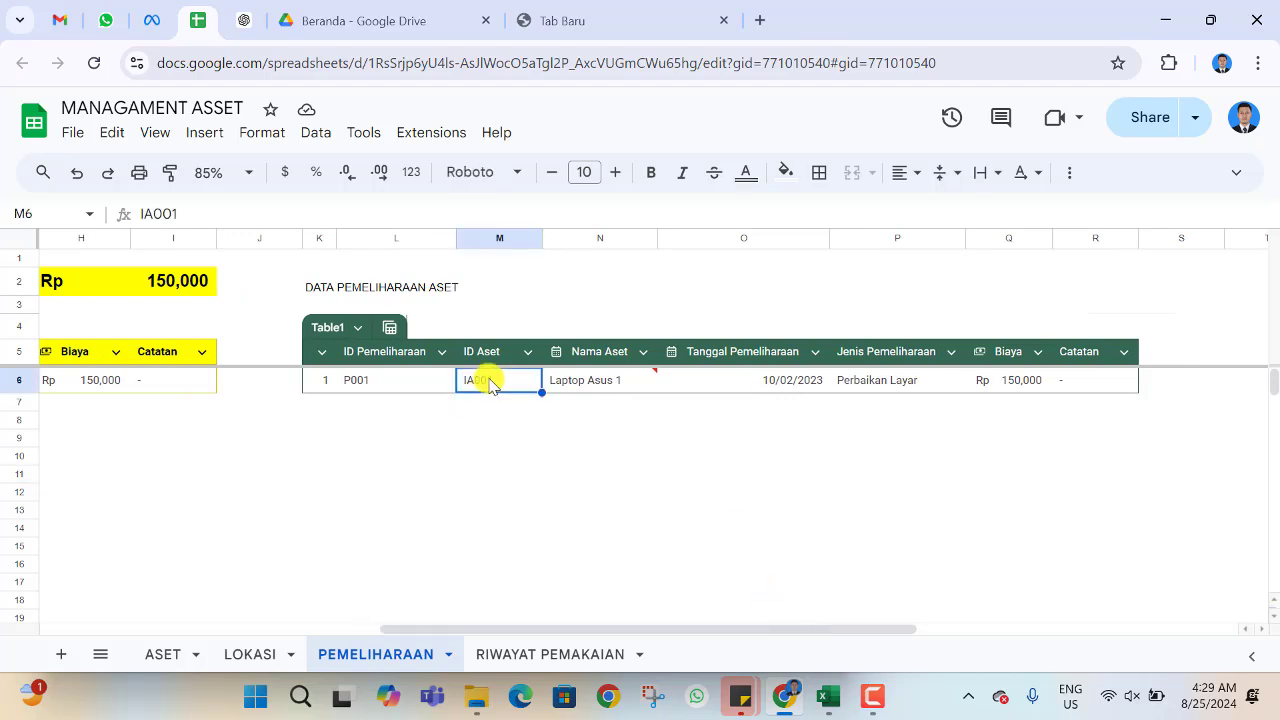
pyautogui.click(316, 133)
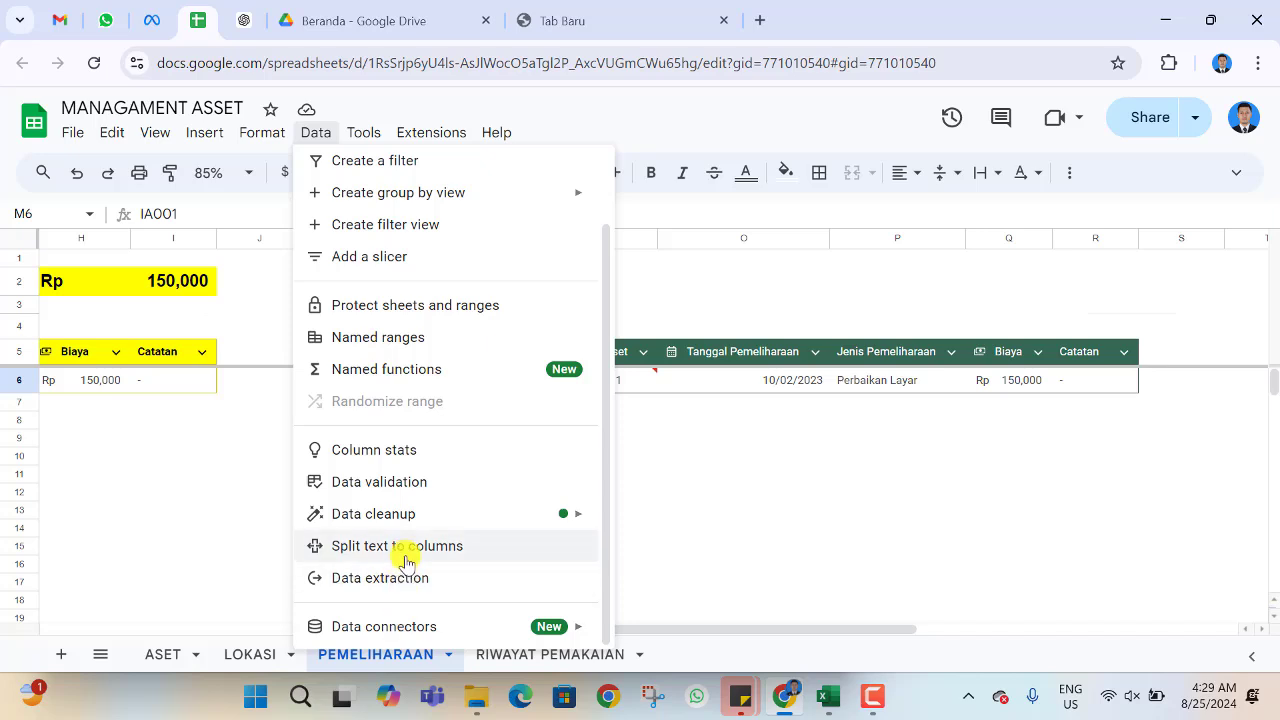
pyautogui.scroll(2, 437, 537)
pyautogui.scroll(-2, 430, 512)
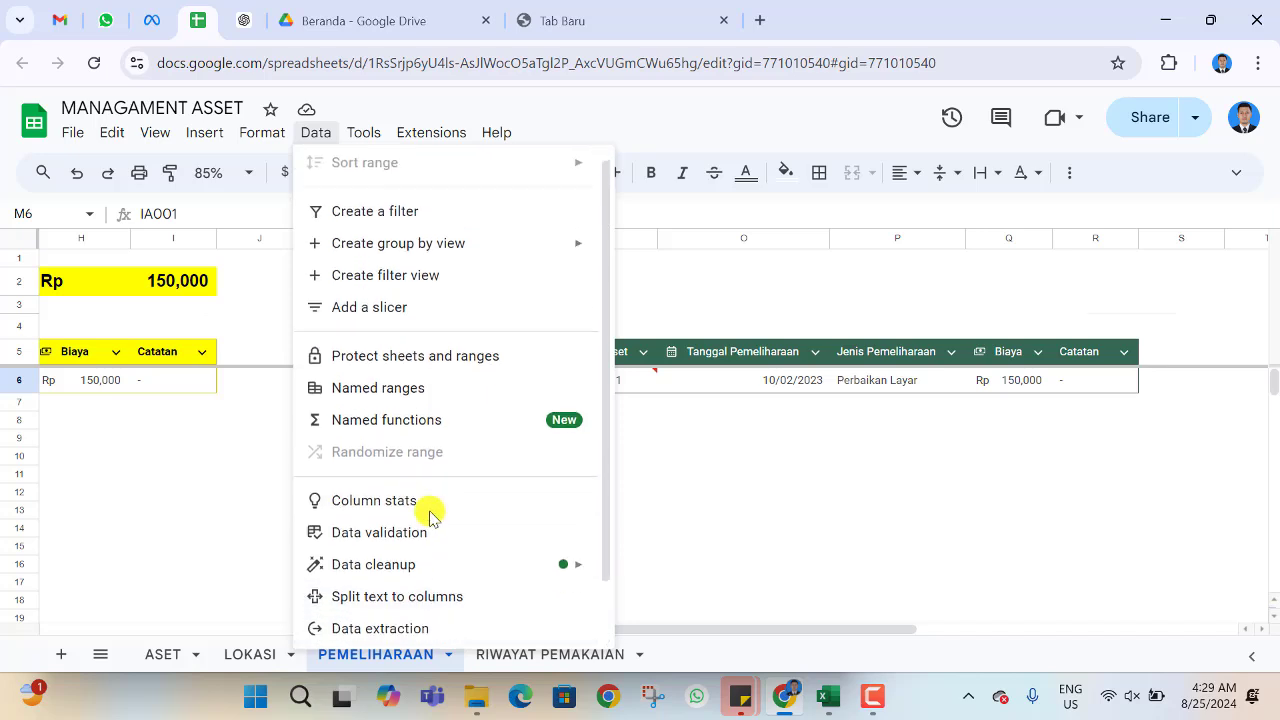
pyautogui.moveTo(419, 507)
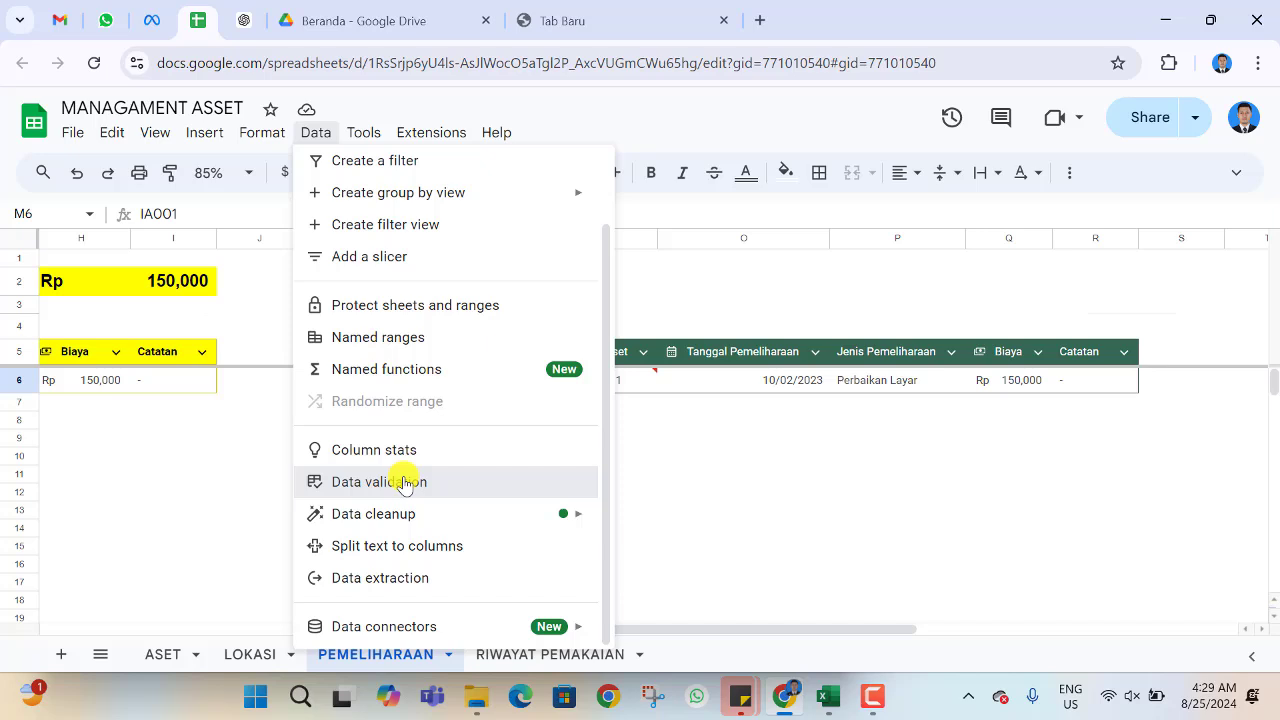
pyautogui.click(403, 484)
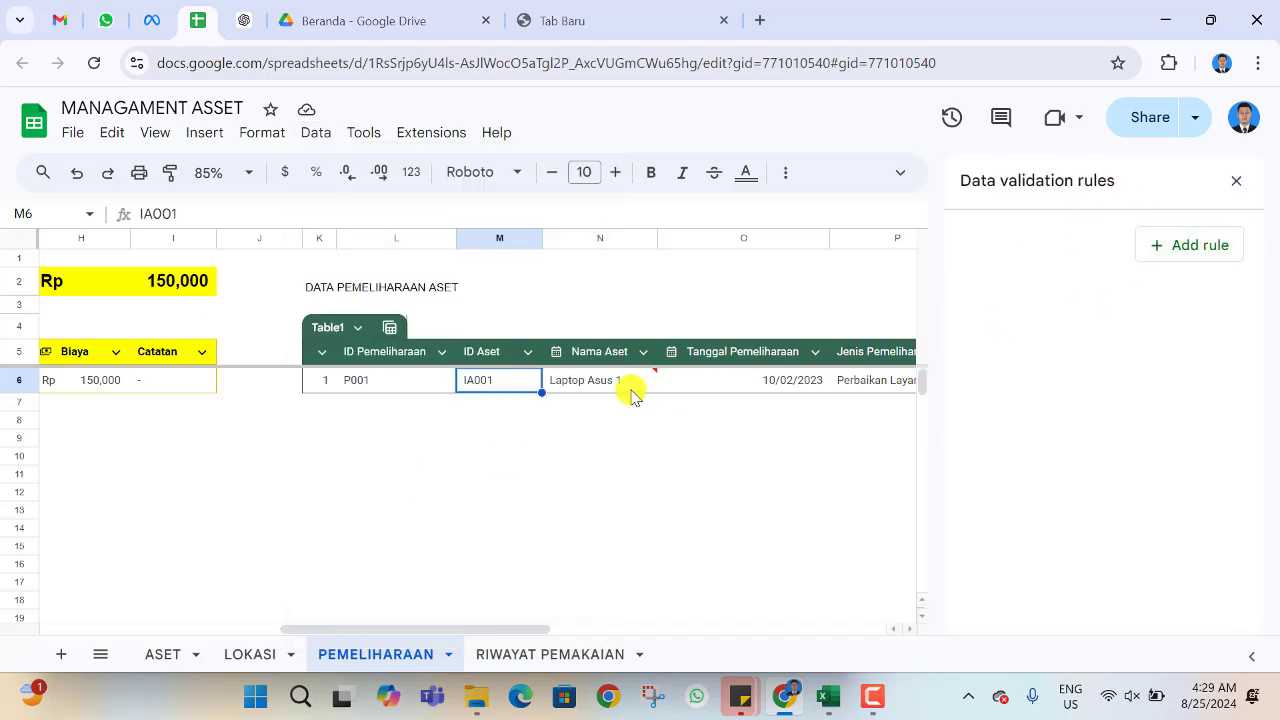
pyautogui.click(1173, 250)
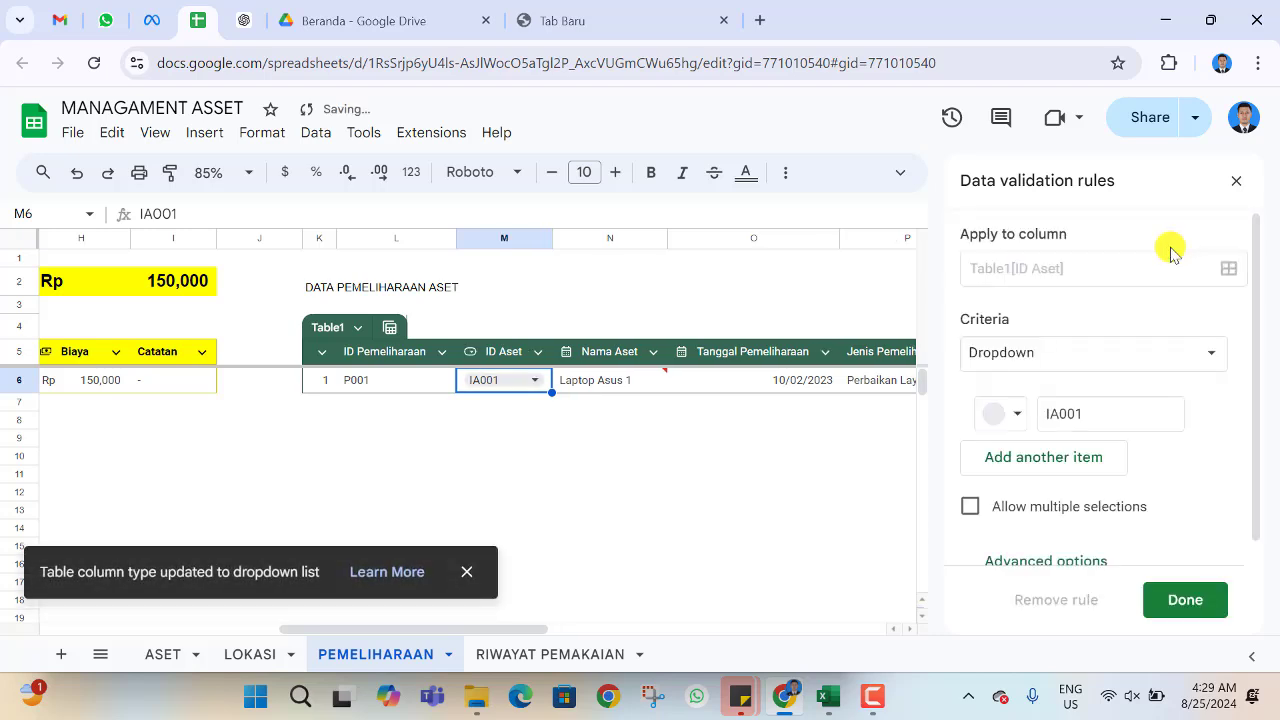
pyautogui.click(1211, 358)
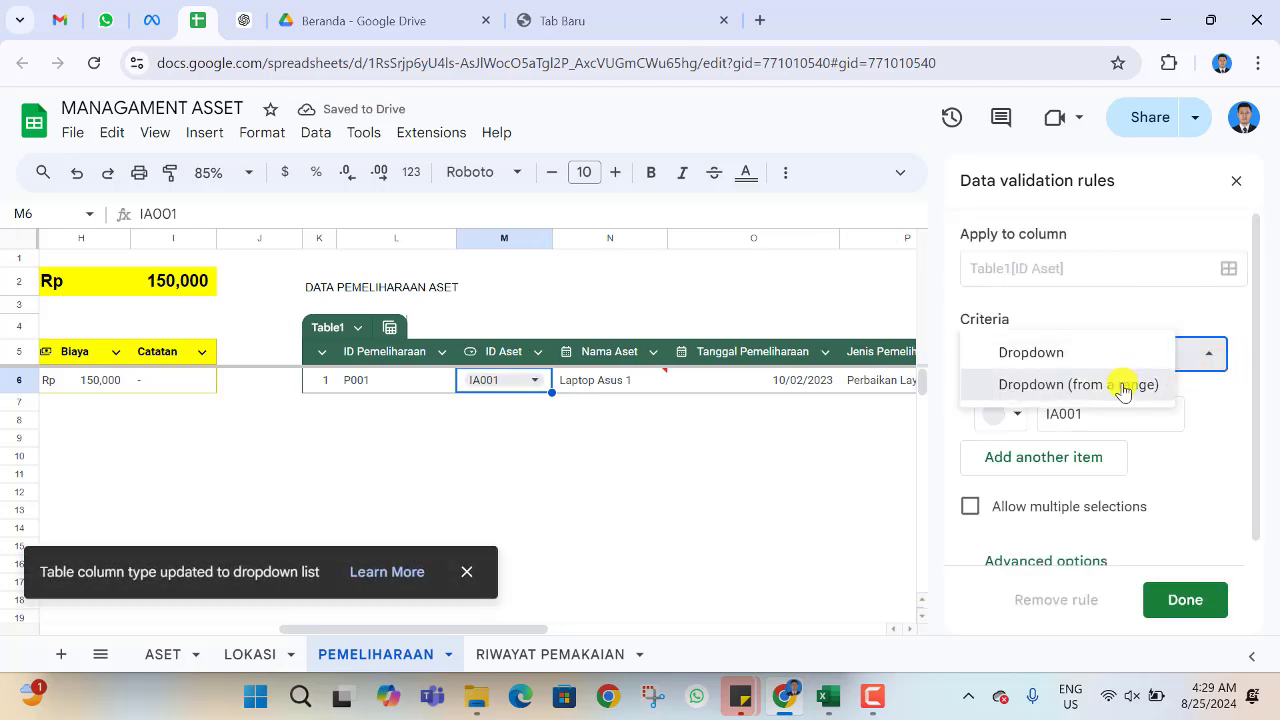
pyautogui.click(1129, 384)
# - Set the dropdown source to ASET!C6:C, the asset ID list, and apply the rule
pyautogui.click(1209, 415)
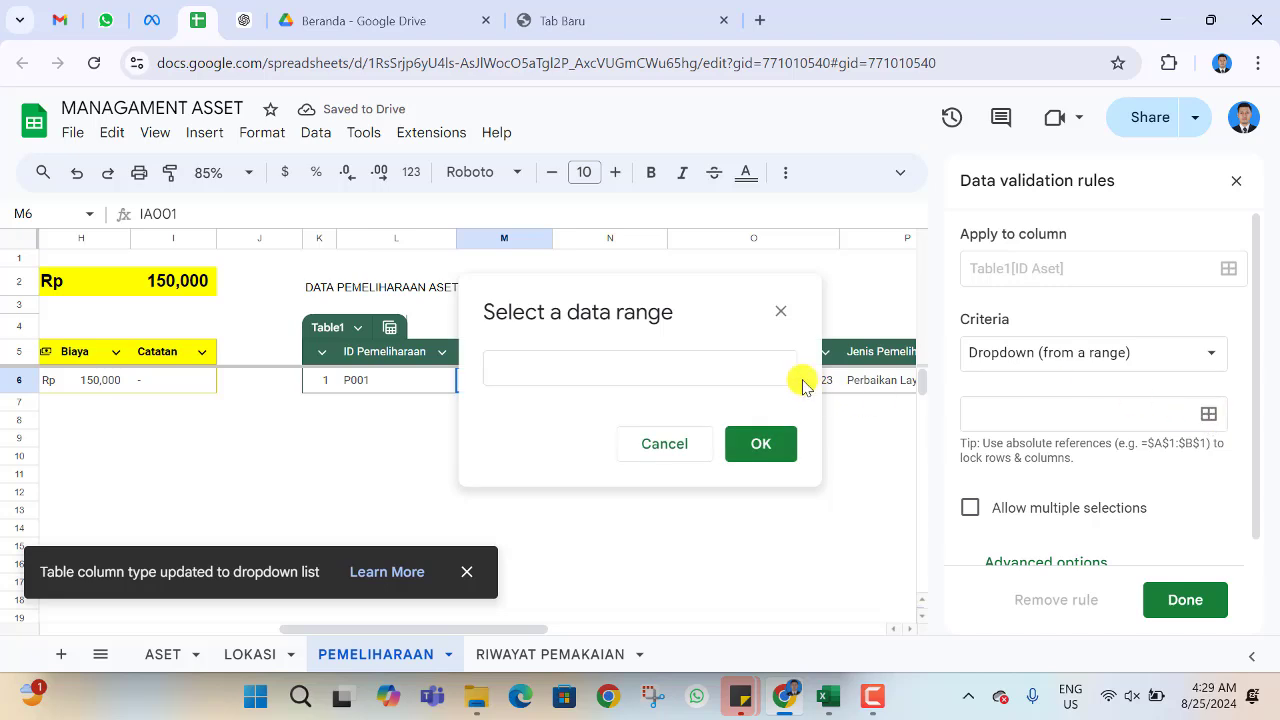
pyautogui.click(750, 364)
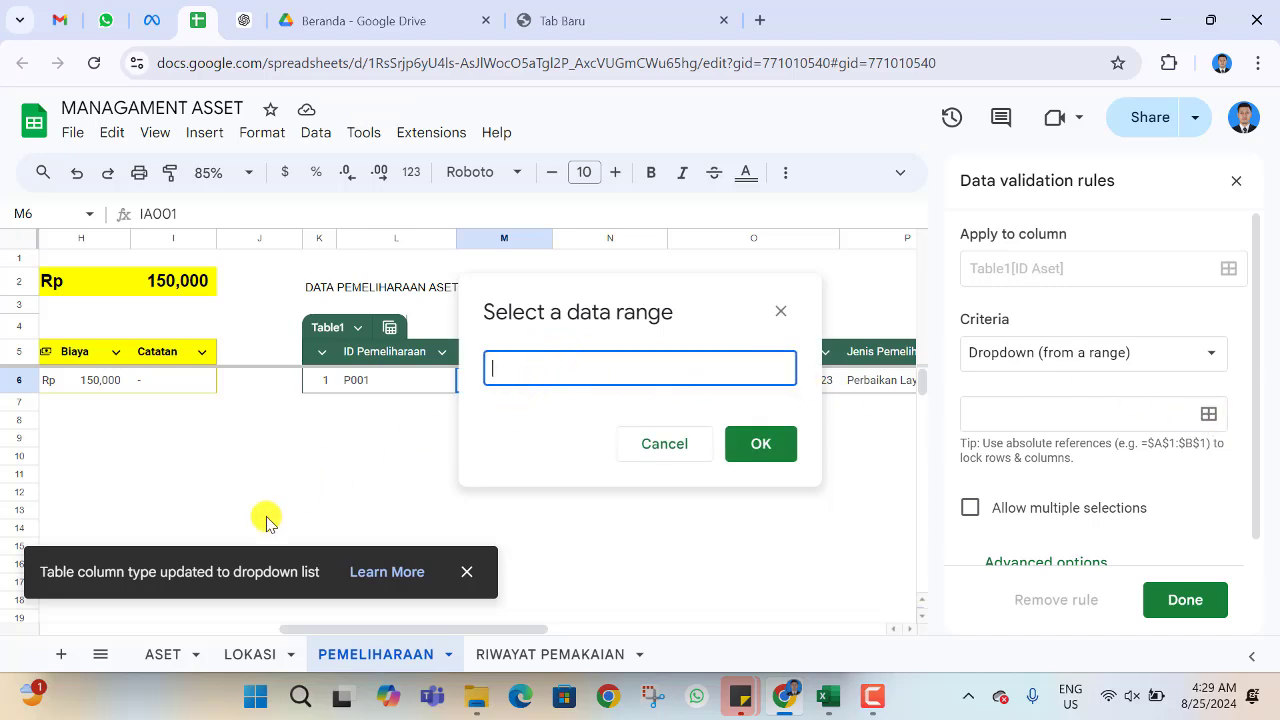
pyautogui.click(162, 656)
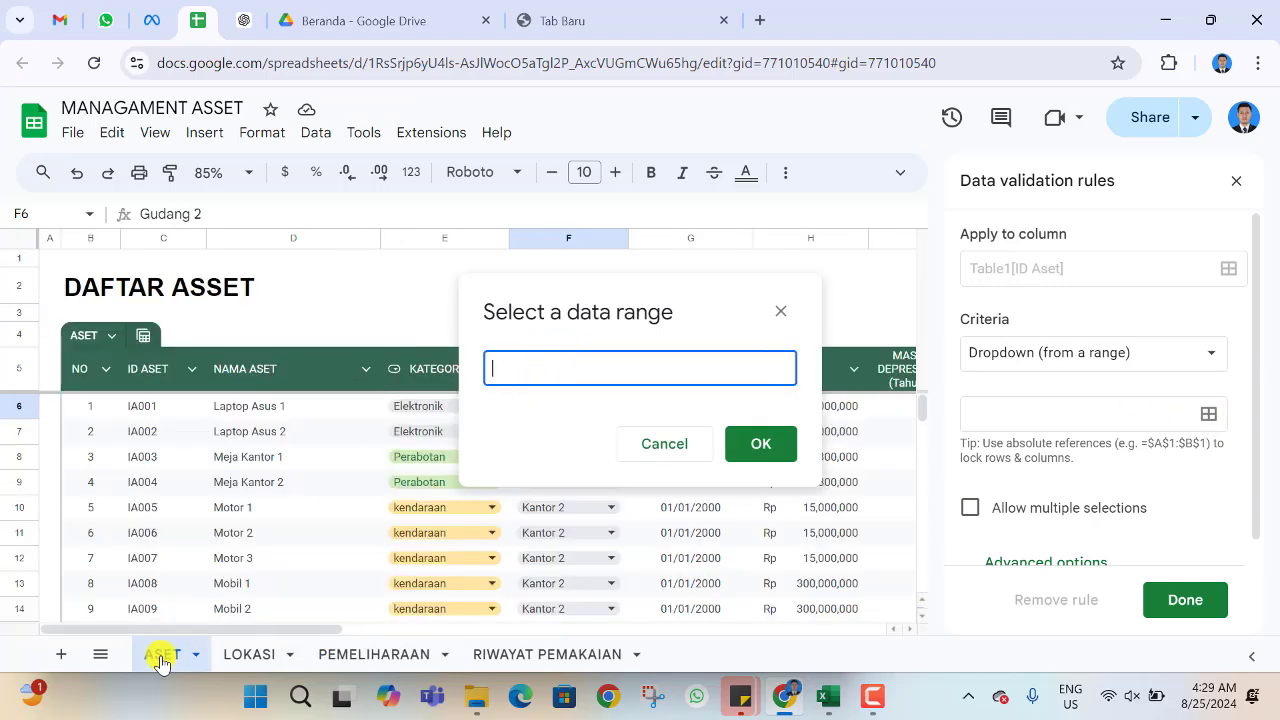
pyautogui.moveTo(142, 408); pyautogui.dragTo(150, 482)
pyautogui.click(625, 365)
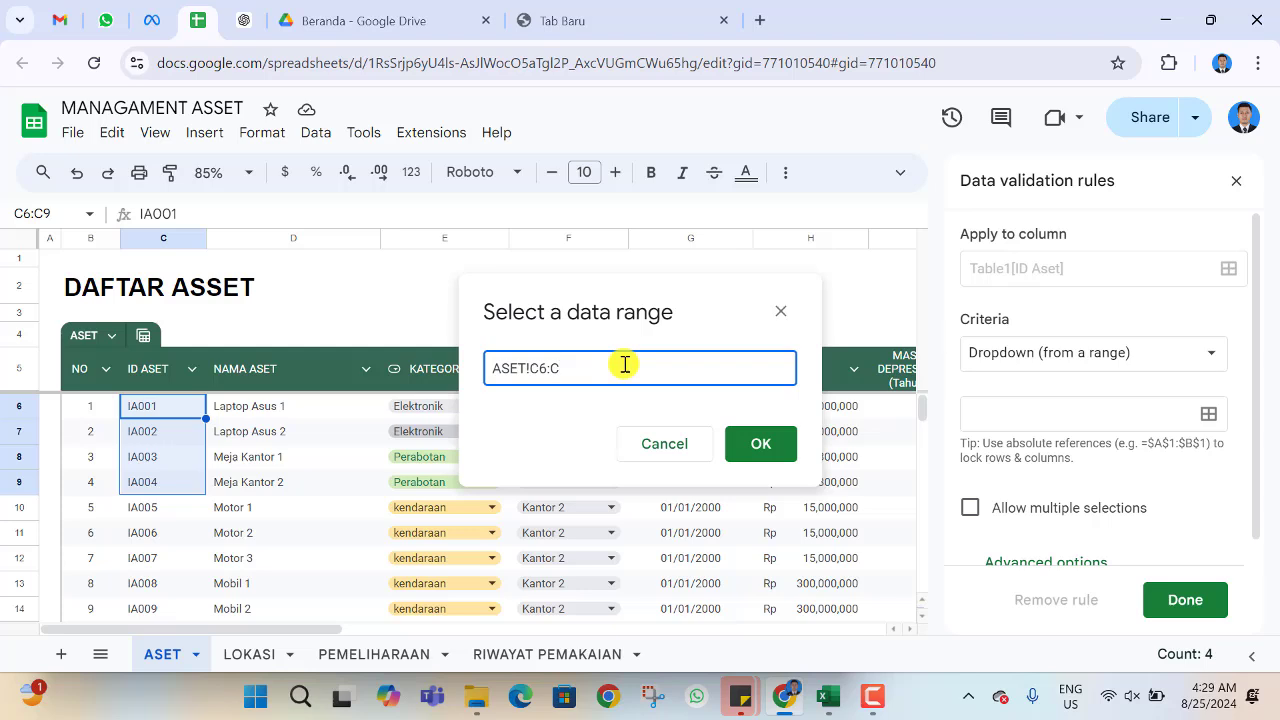
pyautogui.click(766, 446)
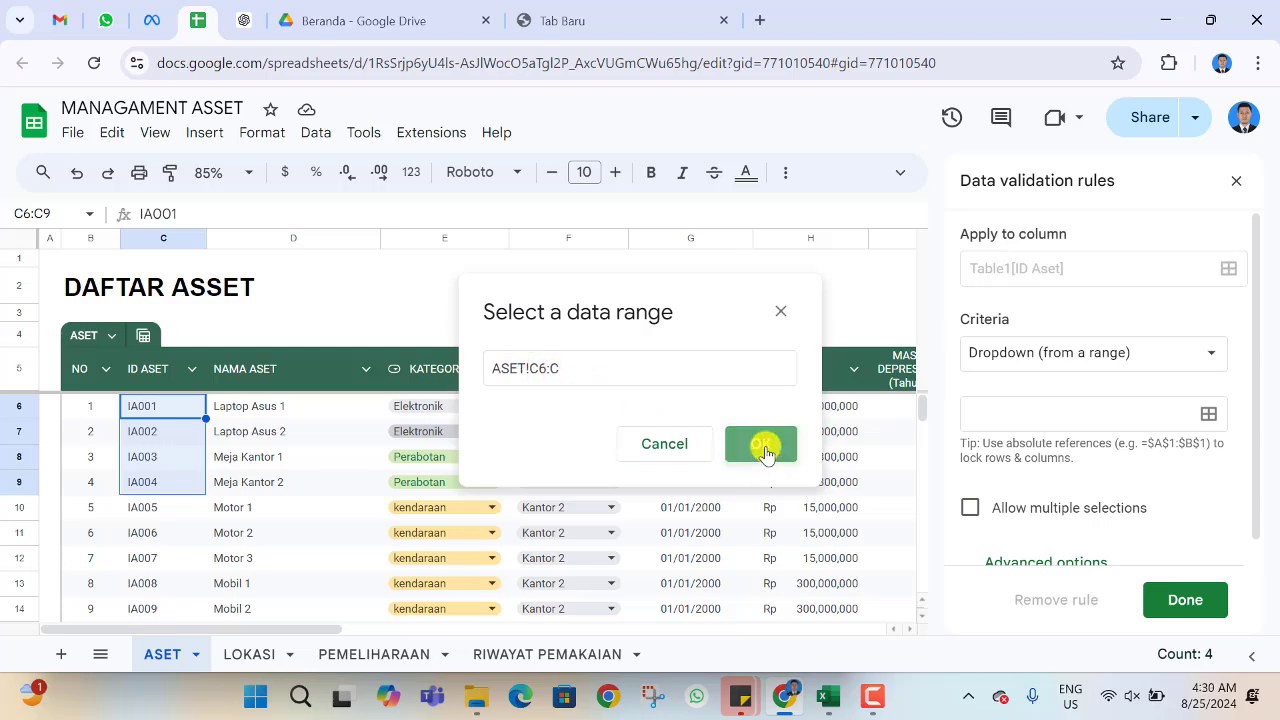
pyautogui.scroll(-5, 1075, 460)
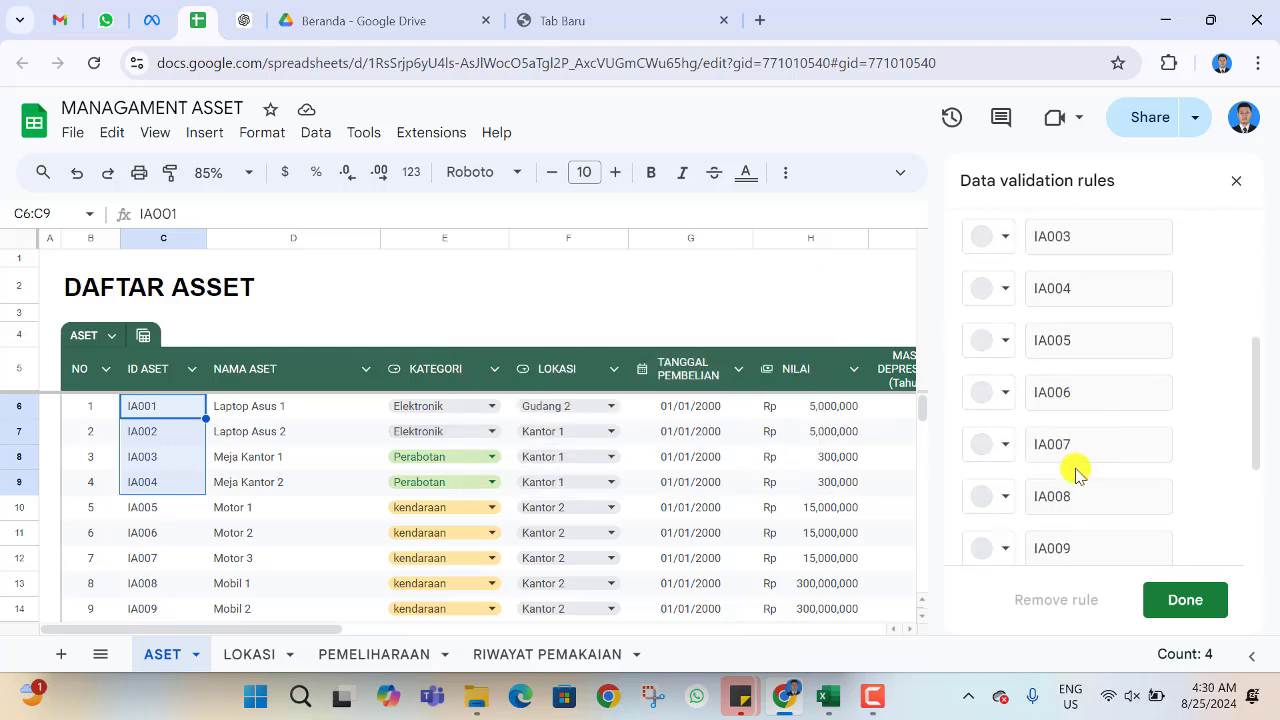
pyautogui.scroll(3, 1100, 500)
pyautogui.scroll(2, 1123, 526)
pyautogui.click(1187, 598)
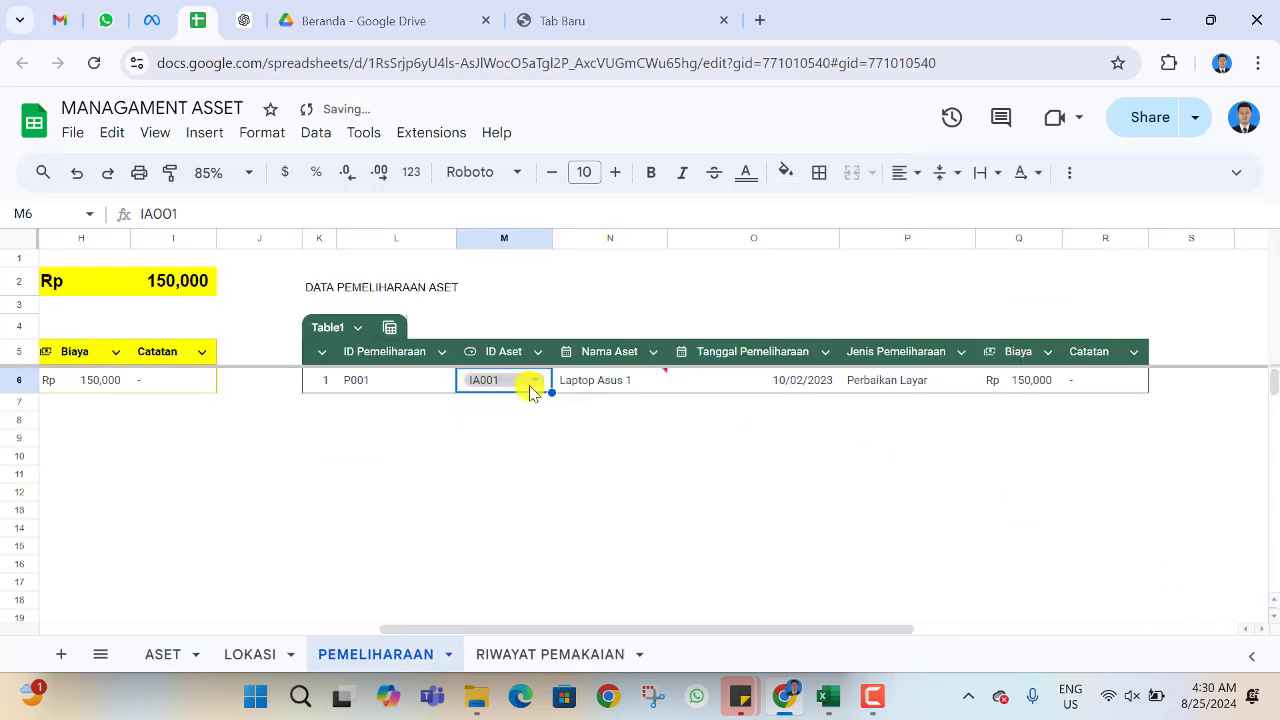
# - Pick IA002 from the M6 dropdown for record P001, then select N6
pyautogui.click(530, 386)
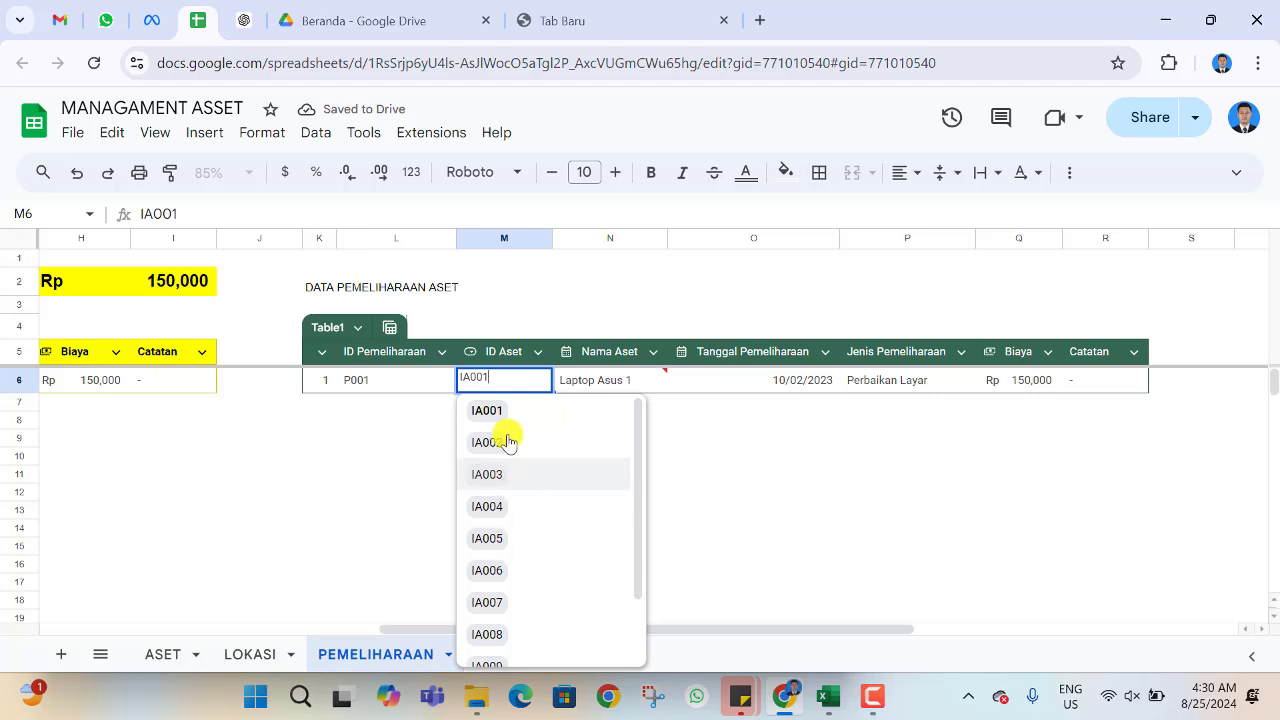
pyautogui.click(507, 438)
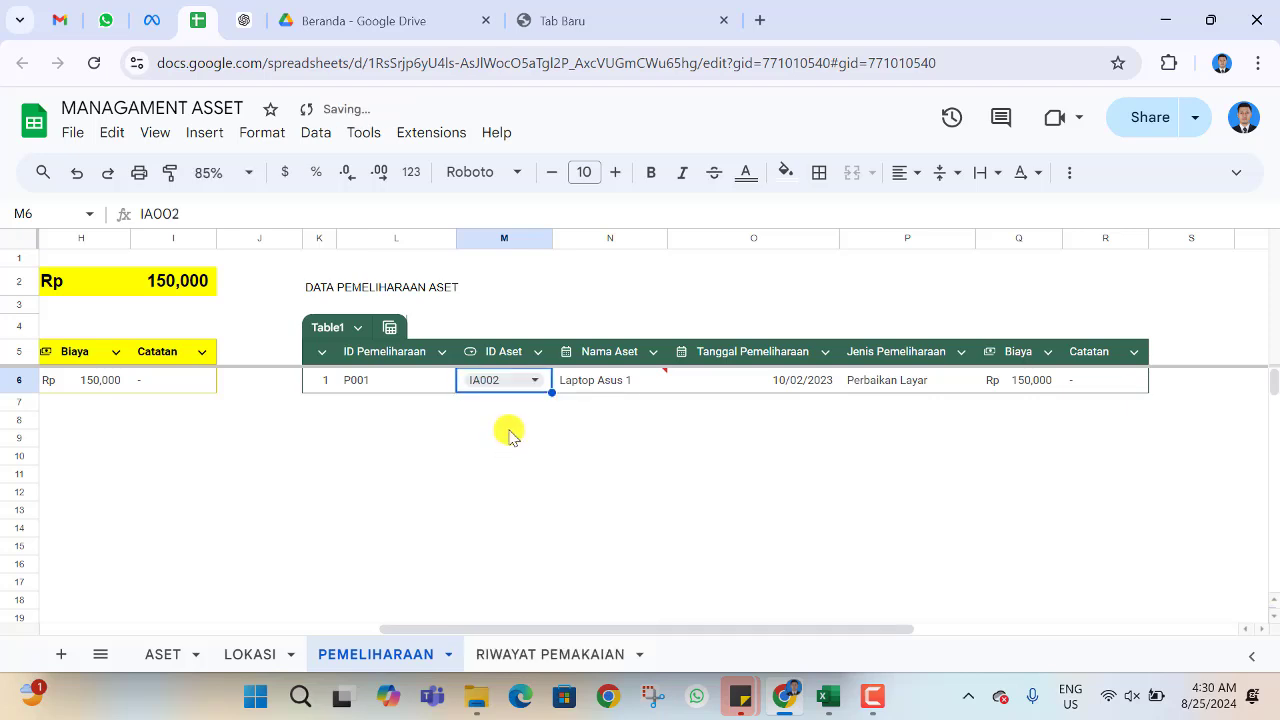
pyautogui.click(608, 378)
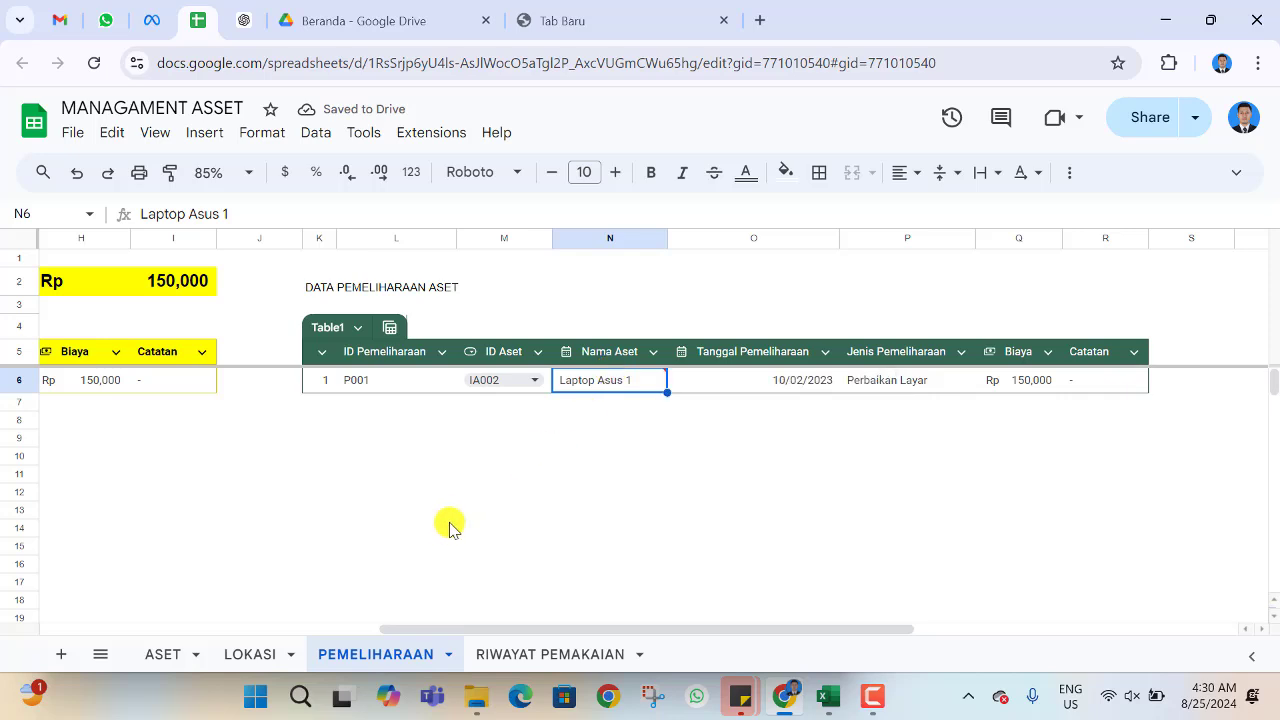
# - Enter =VLOOKUP(Table1[ID Aset],ASET!$C$5:$K,2,0) in N6, now showing Laptop Asus 2
pyautogui.write('=v')
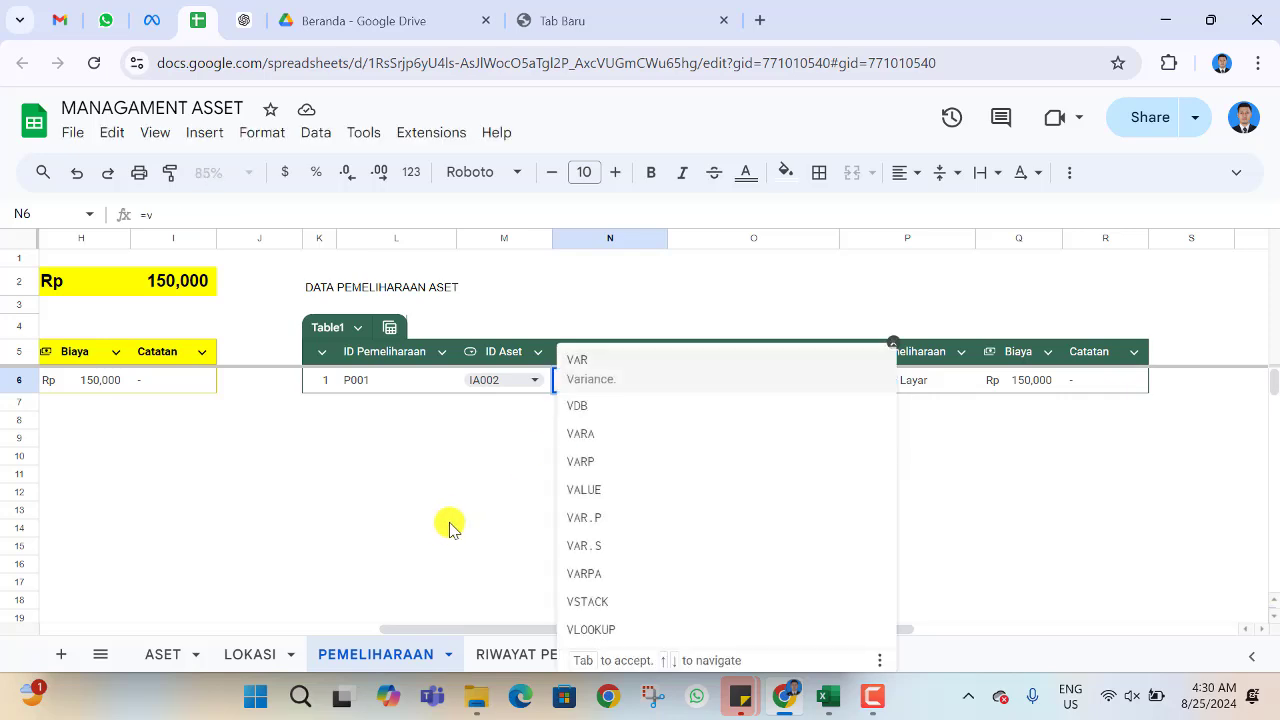
pyautogui.write('lo')
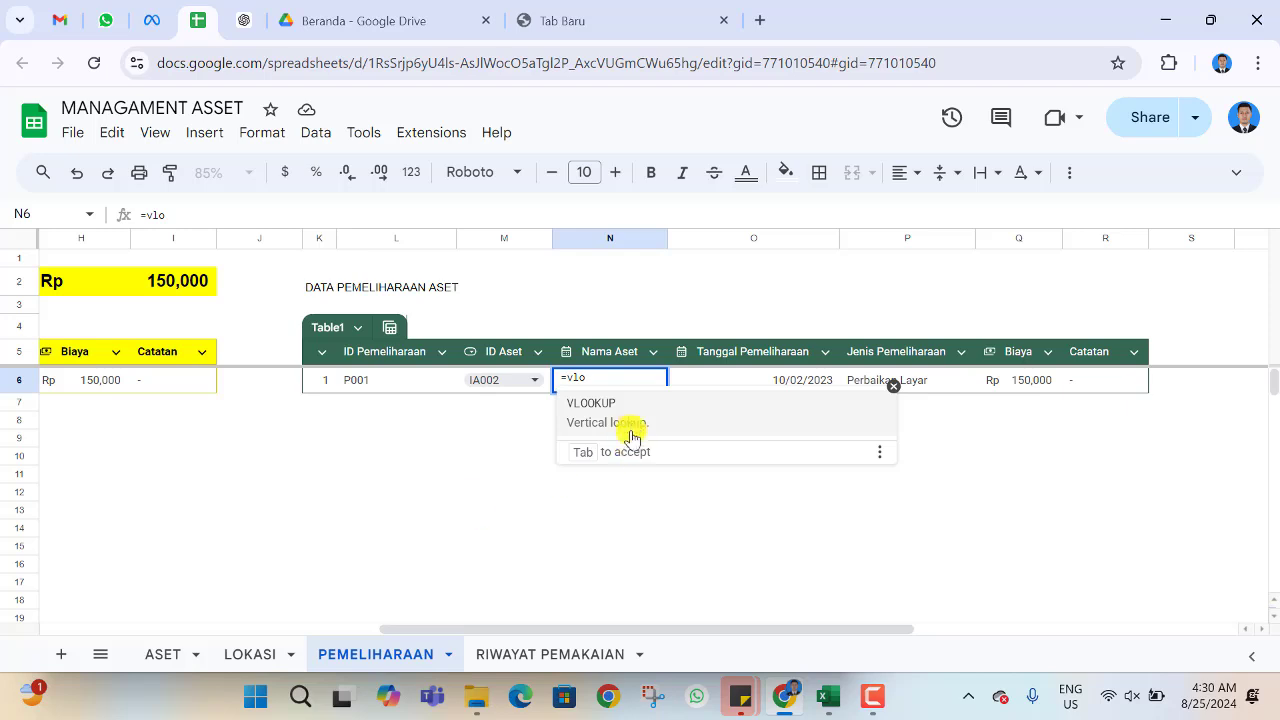
pyautogui.click(627, 418)
pyautogui.click(517, 388)
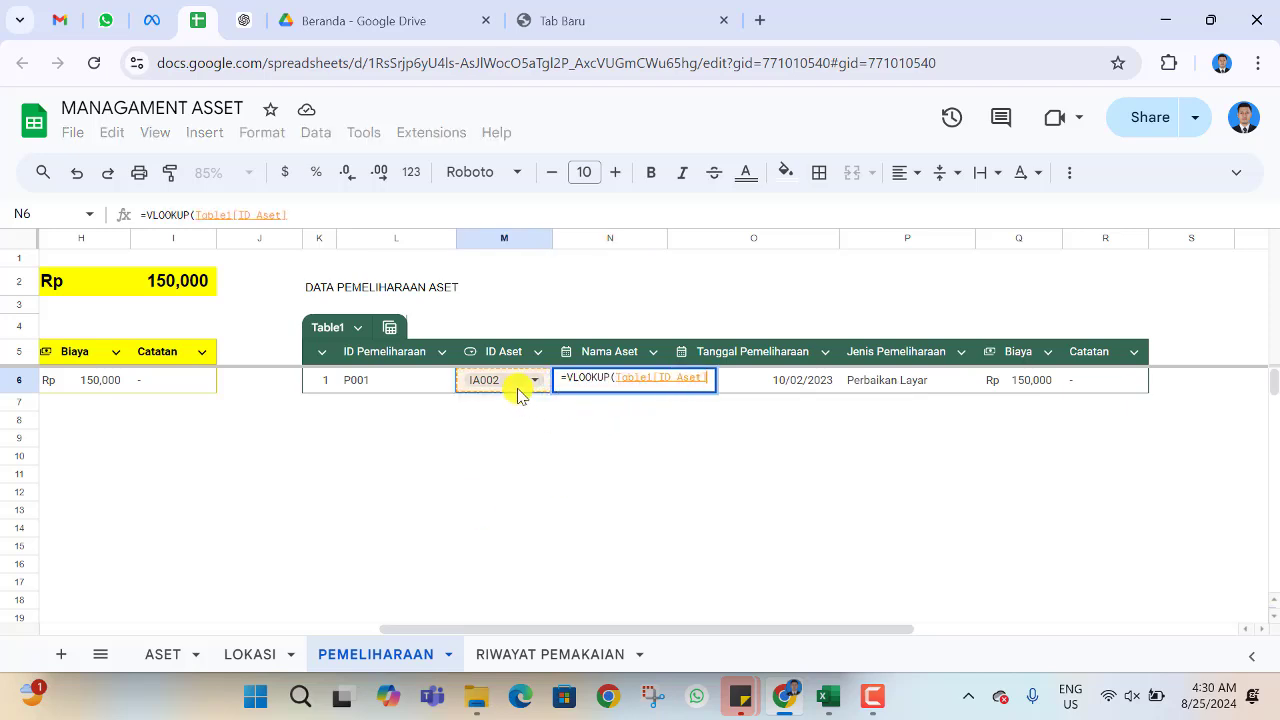
pyautogui.write(',')
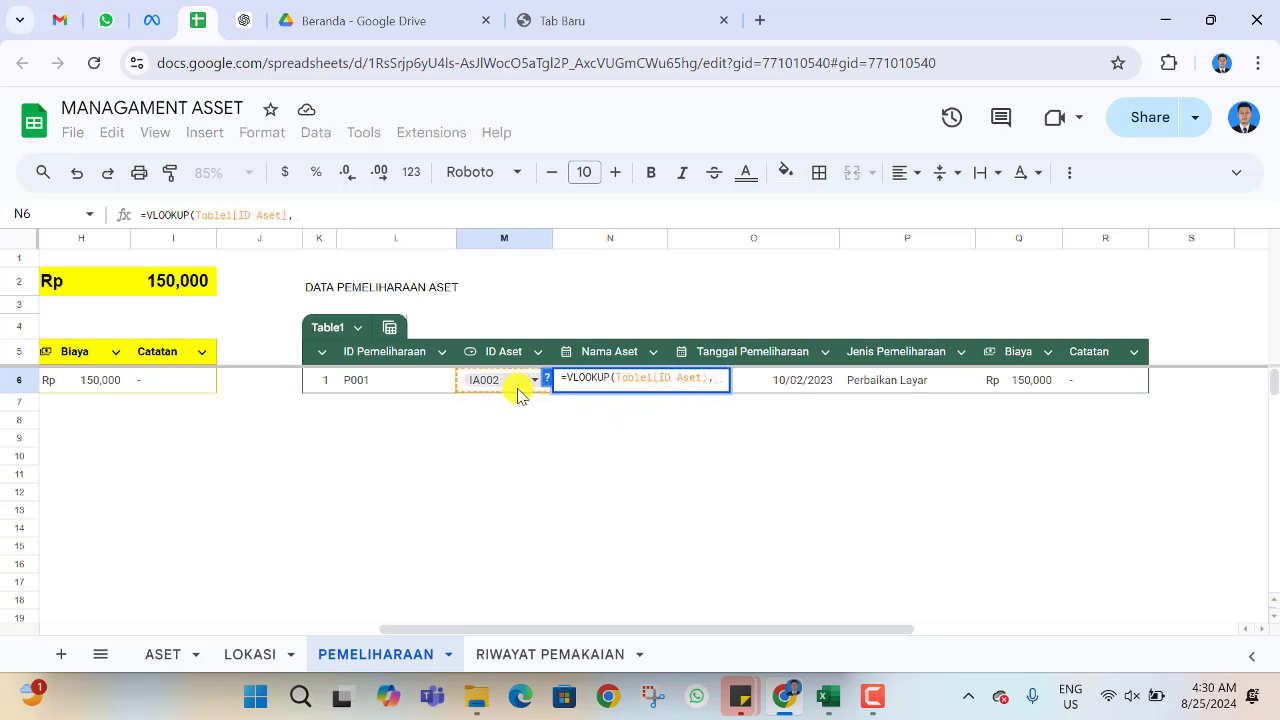
pyautogui.click(163, 656)
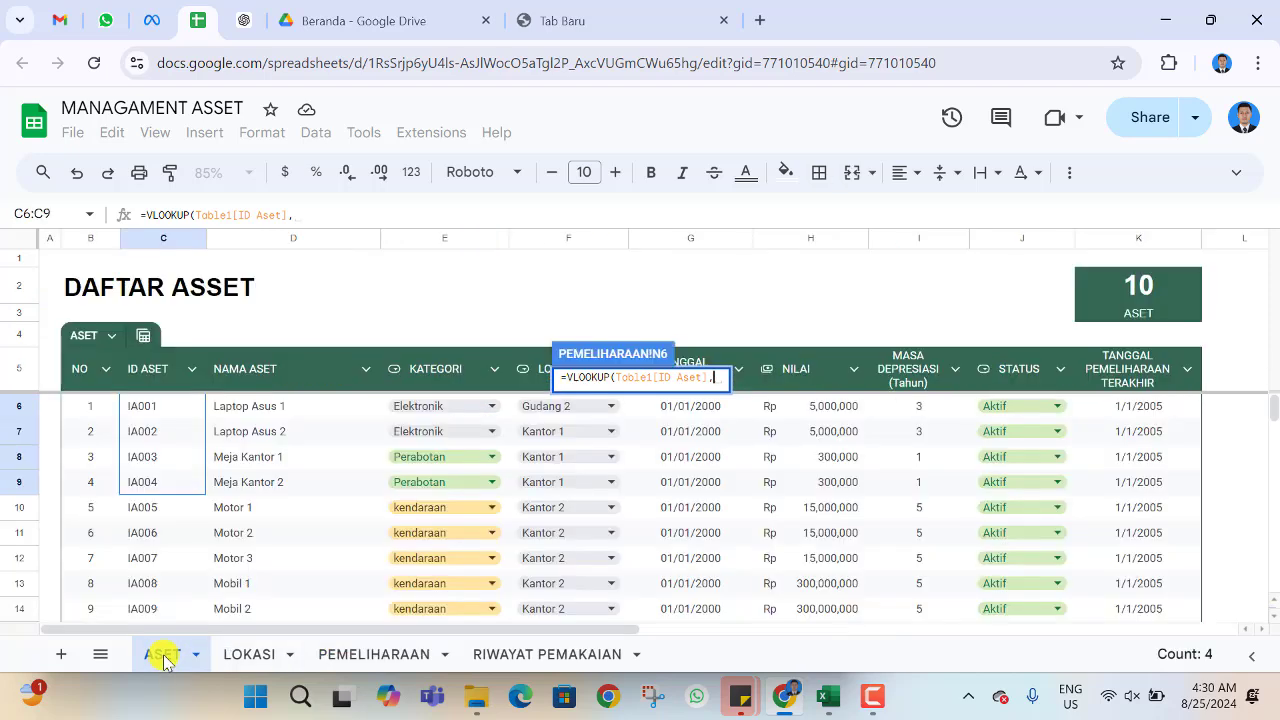
pyautogui.moveTo(149, 371); pyautogui.dragTo(1145, 540)
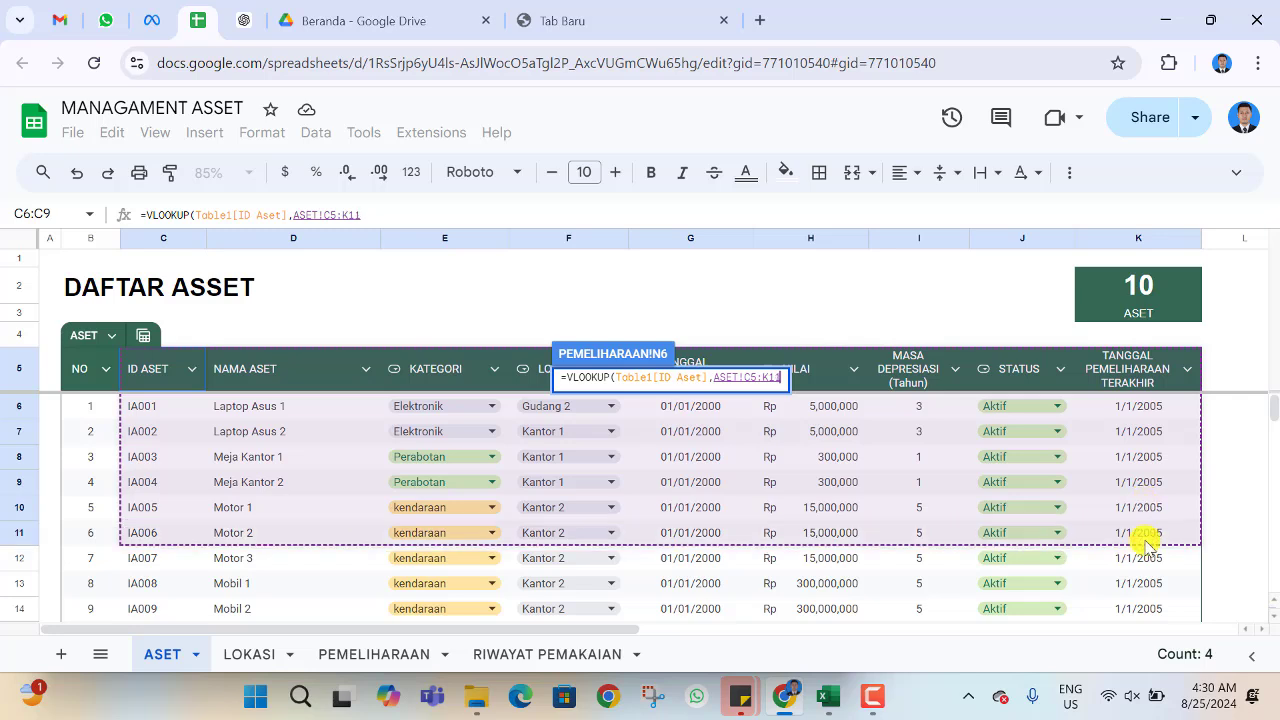
pyautogui.click(371, 216)
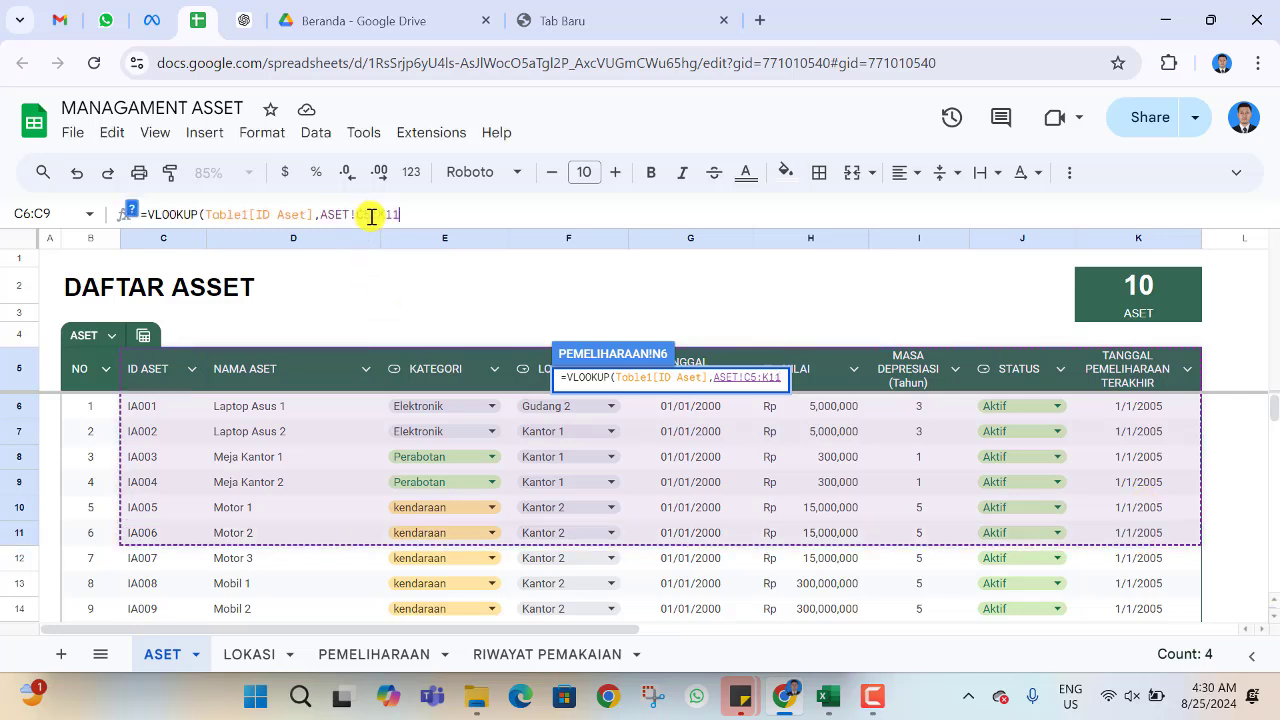
pyautogui.press('BackSpace')
pyautogui.press('BackSpace')
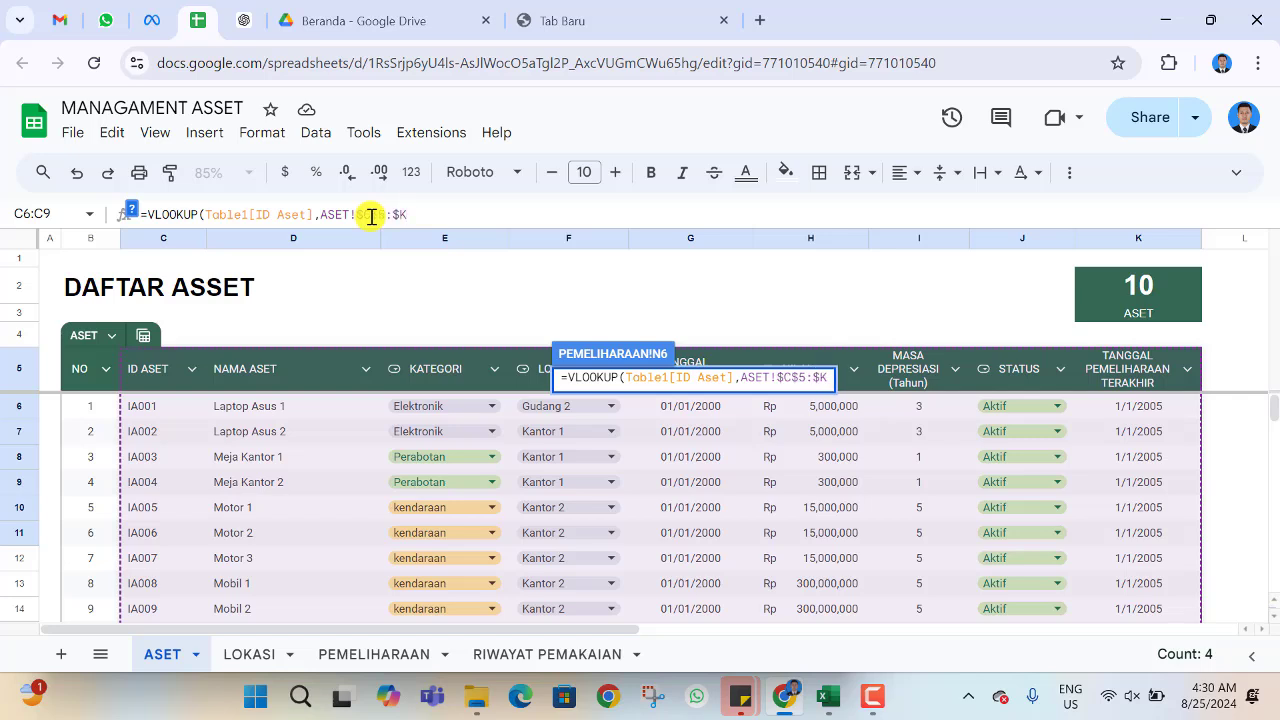
pyautogui.write(',')
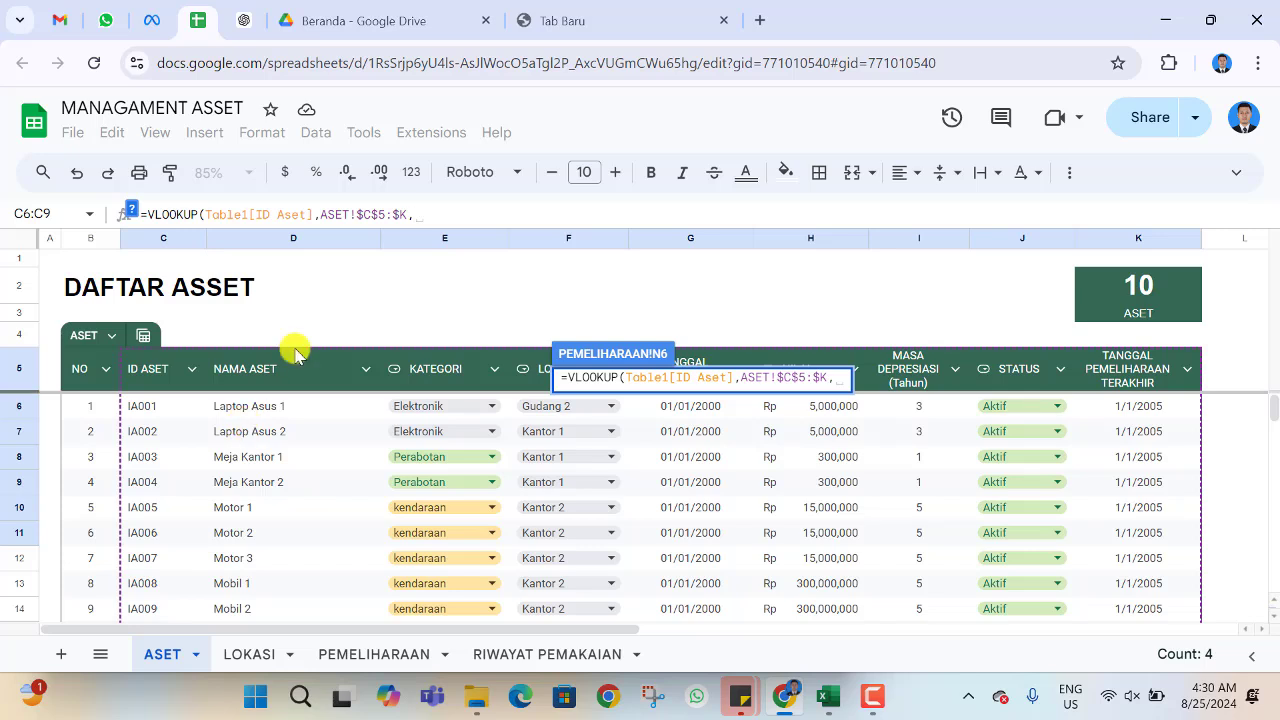
pyautogui.write('2')
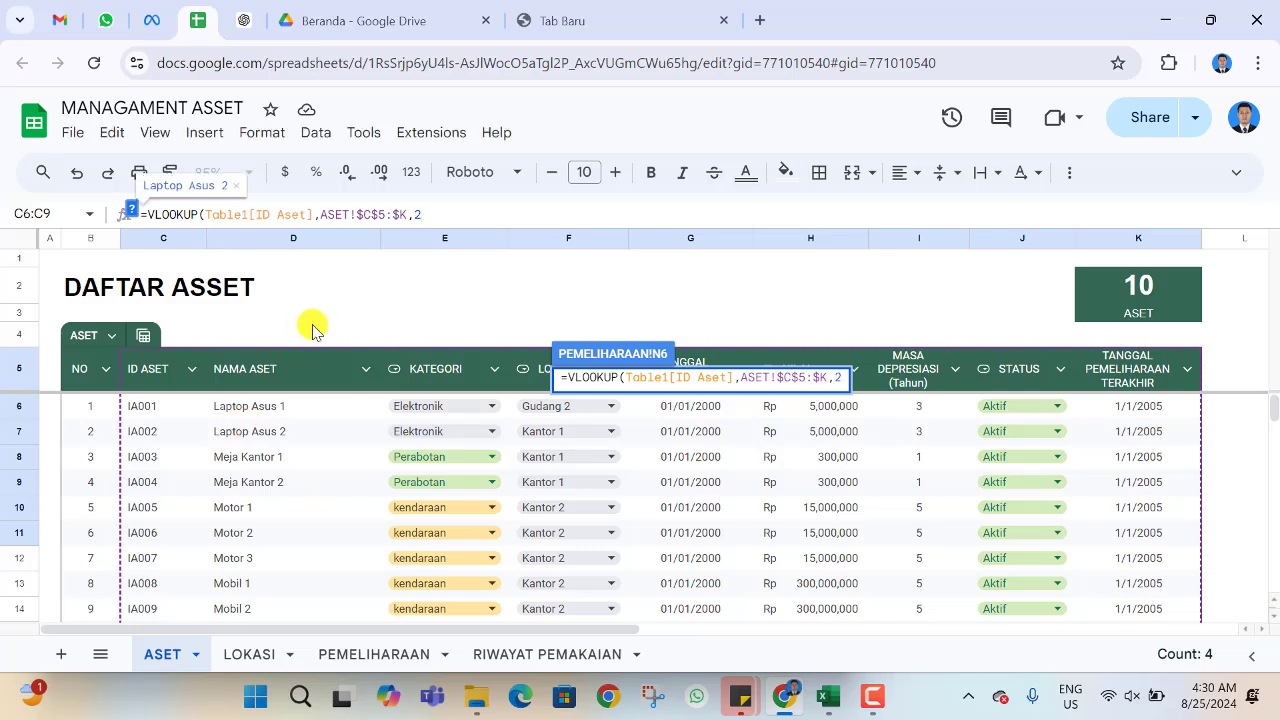
pyautogui.write(',0')
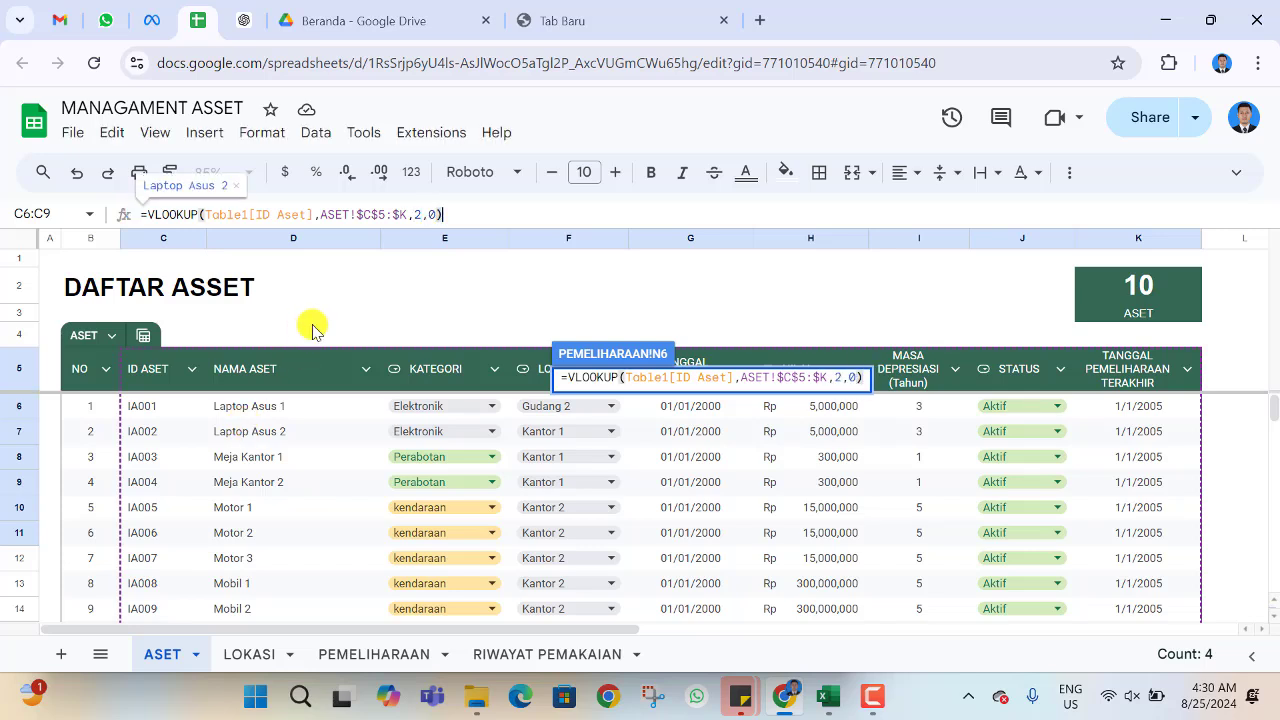
pyautogui.press('Return')
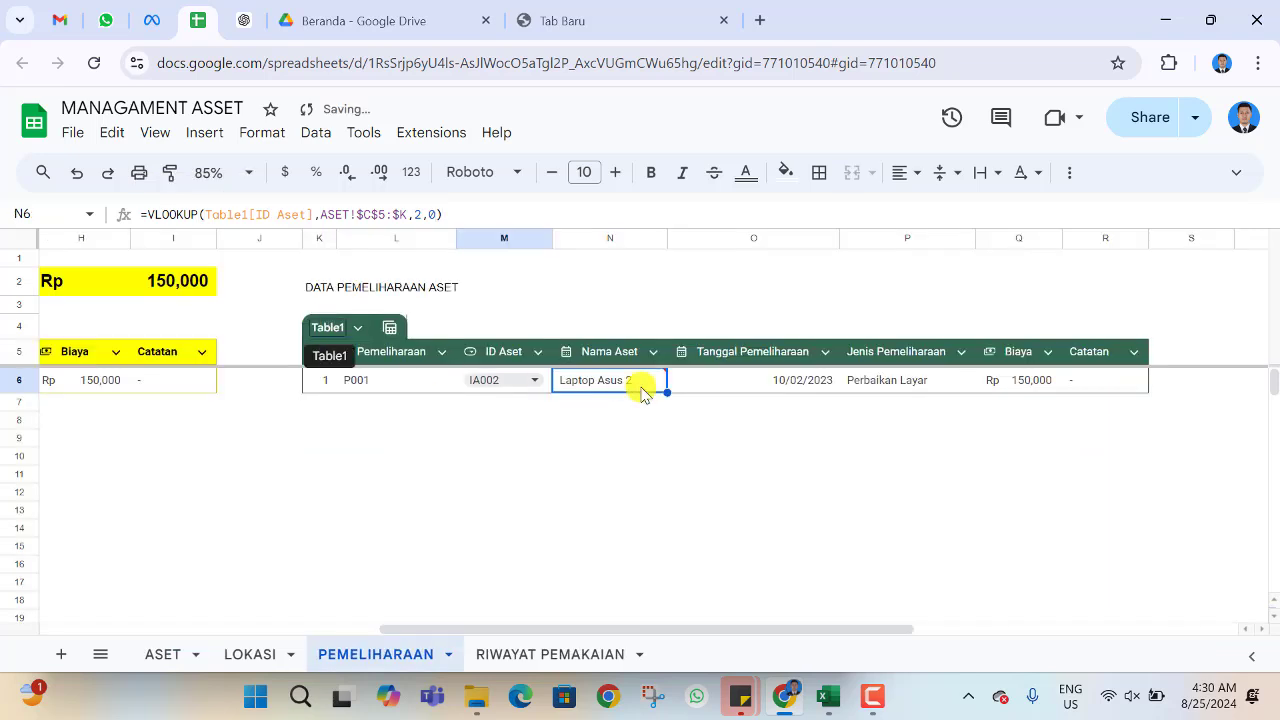
# - Switch record P001's ID Aset in M6 to IA001 and confirm N6 shows Laptop Asus 1
pyautogui.click(640, 438)
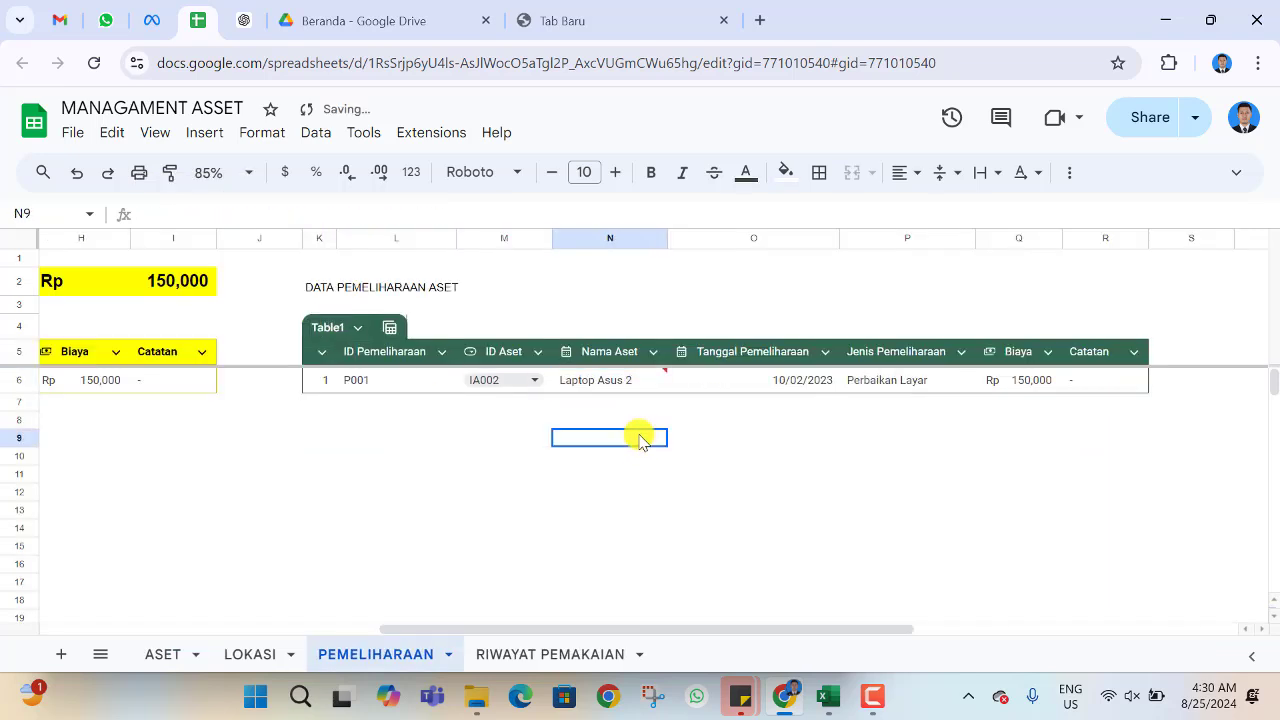
pyautogui.click(536, 380)
pyautogui.click(494, 443)
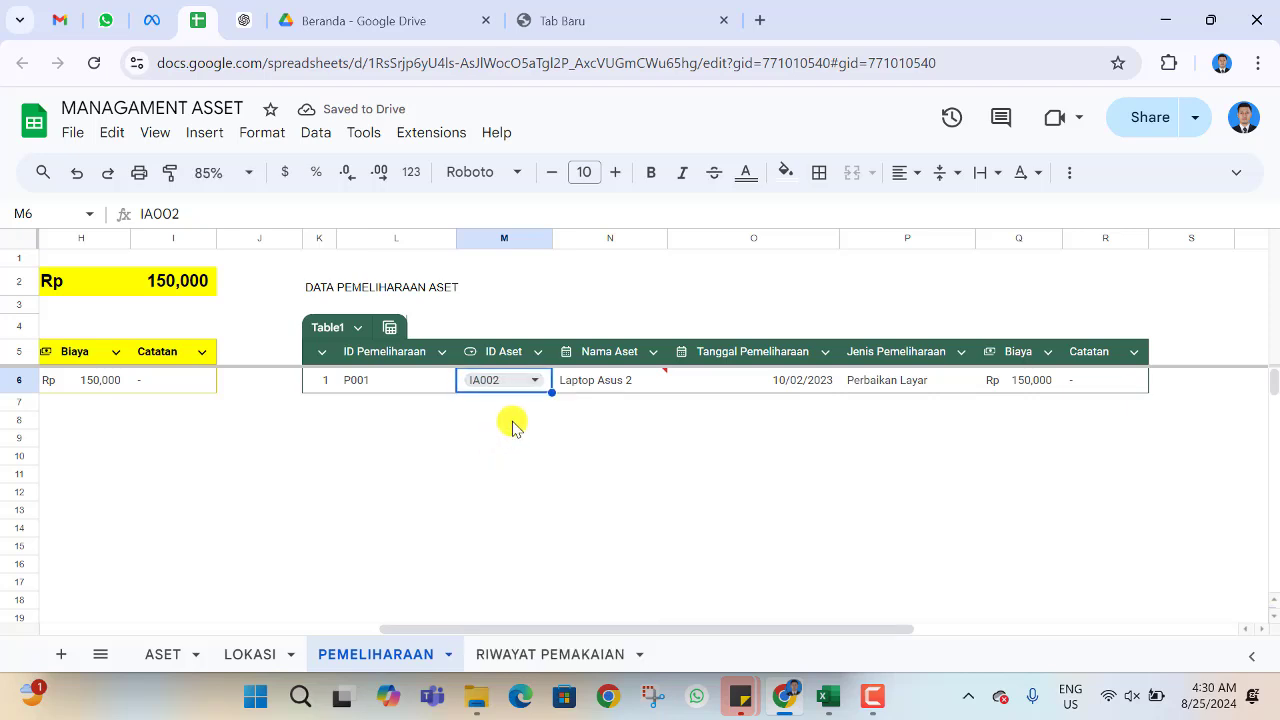
pyautogui.click(537, 386)
pyautogui.click(511, 424)
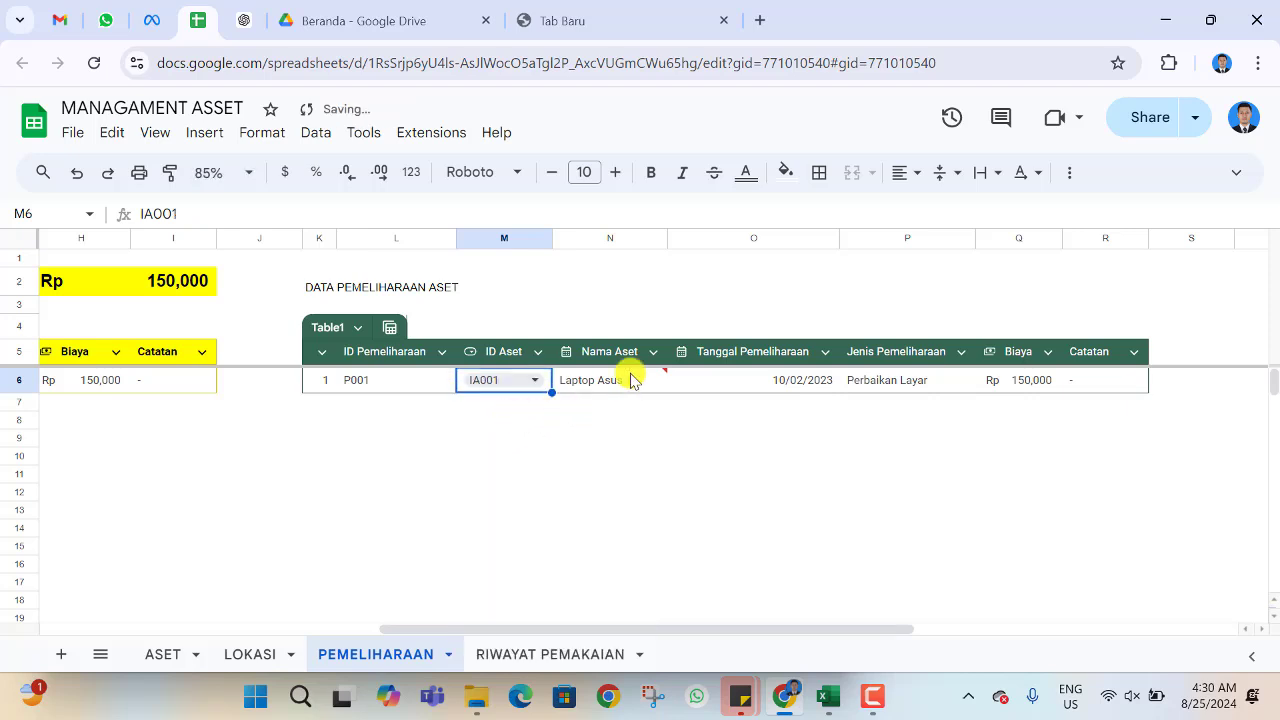
pyautogui.click(629, 388)
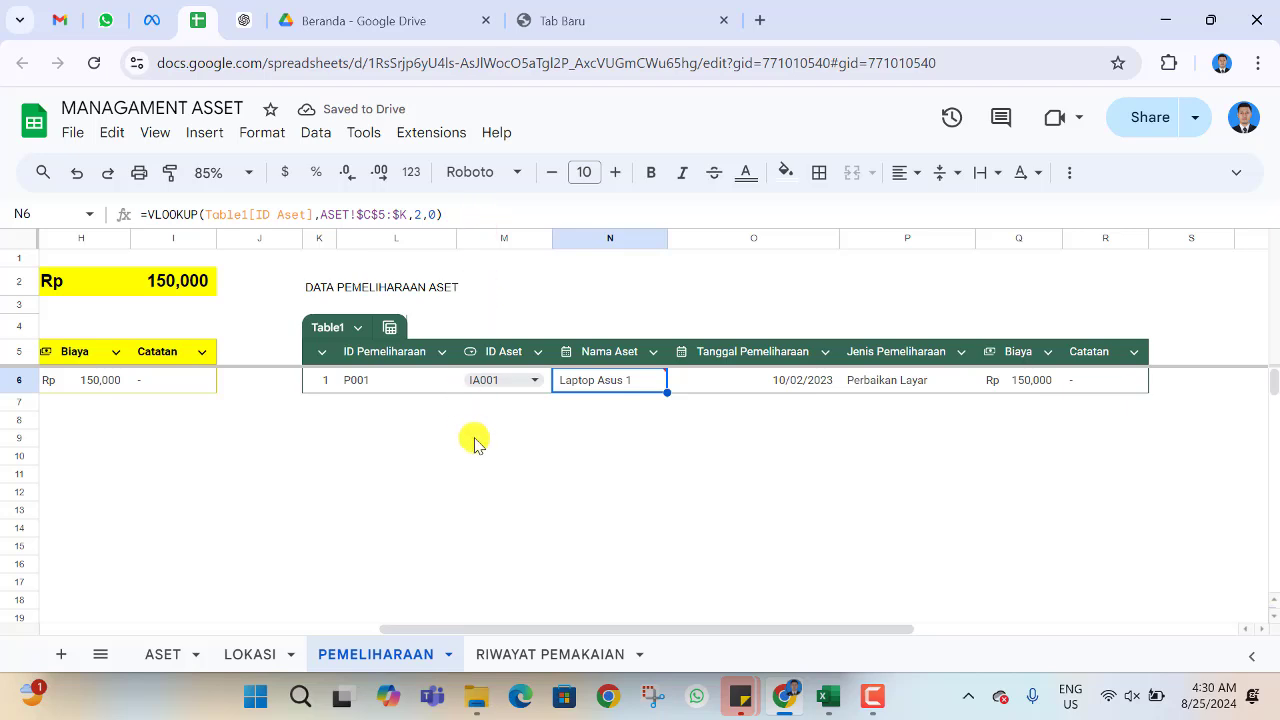
pyautogui.click(600, 458)
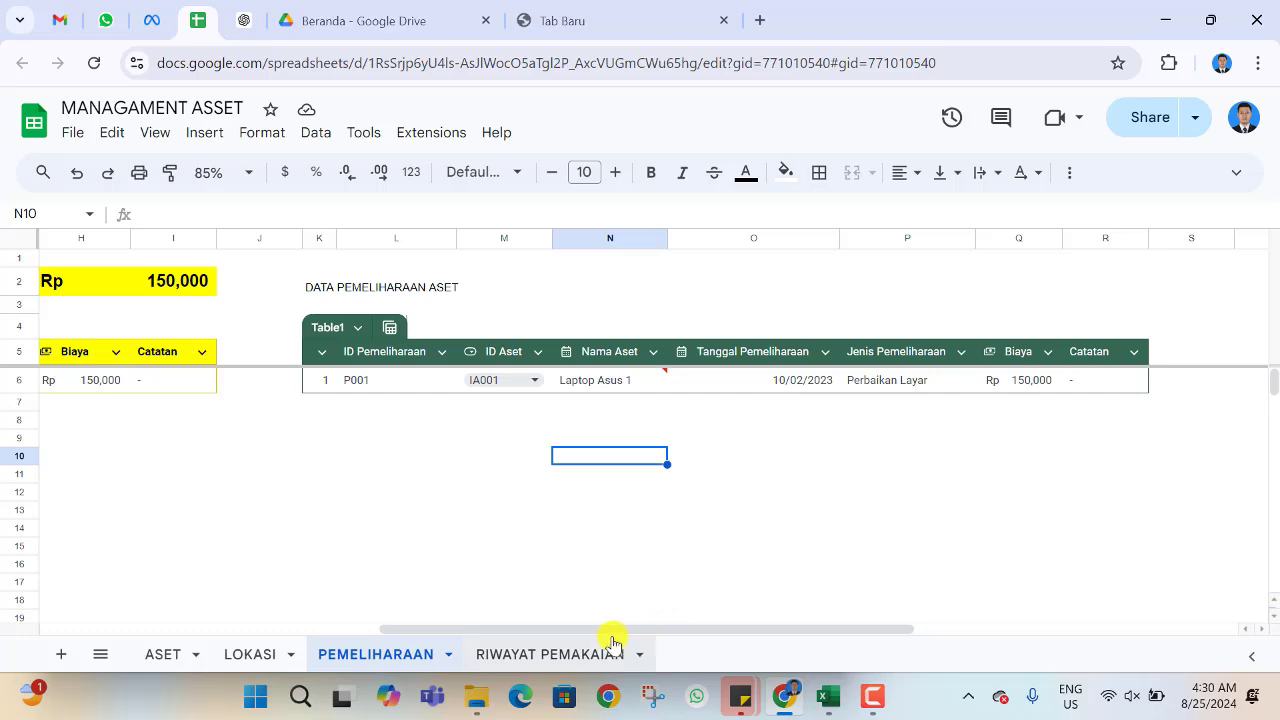
# - Rename the table Table1 to 'pemeliharaan 1'
pyautogui.moveTo(606, 629)
pyautogui.mouseDown()
pyautogui.moveTo(354, 580)
pyautogui.moveTo(457, 537)
pyautogui.mouseUp()
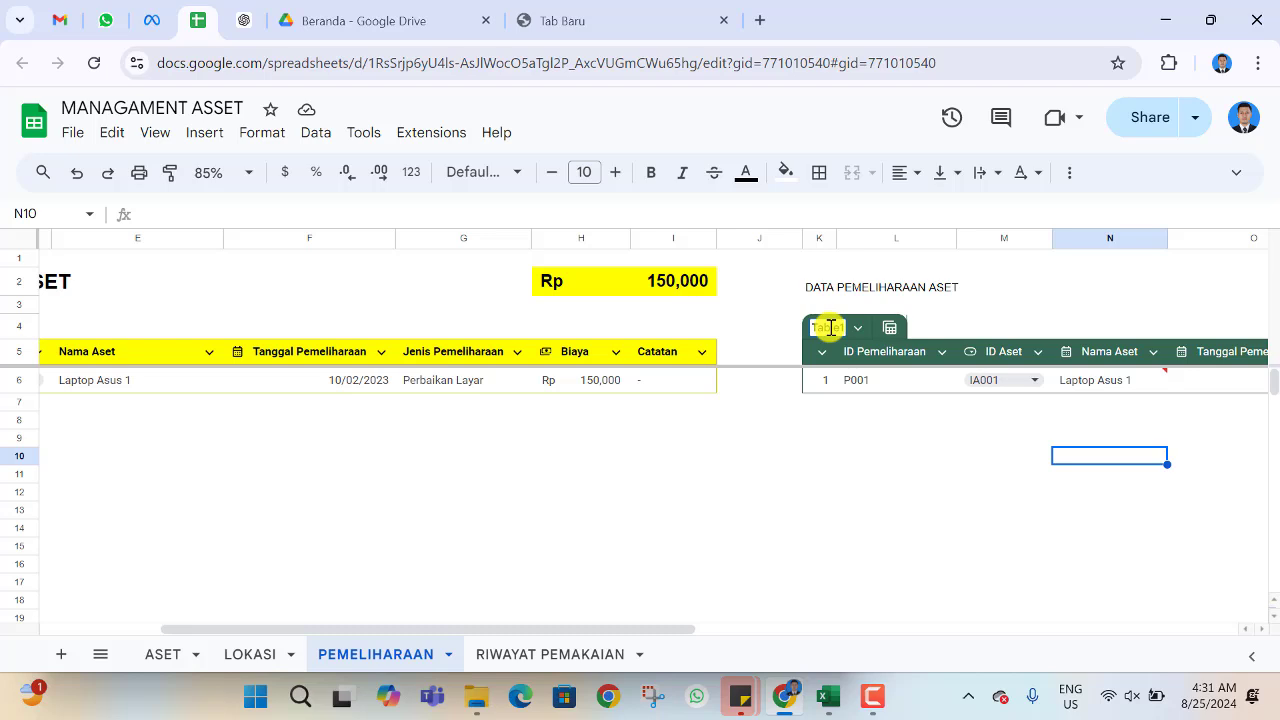
pyautogui.press('BackSpace')
pyautogui.write('pemeliharaan 1')
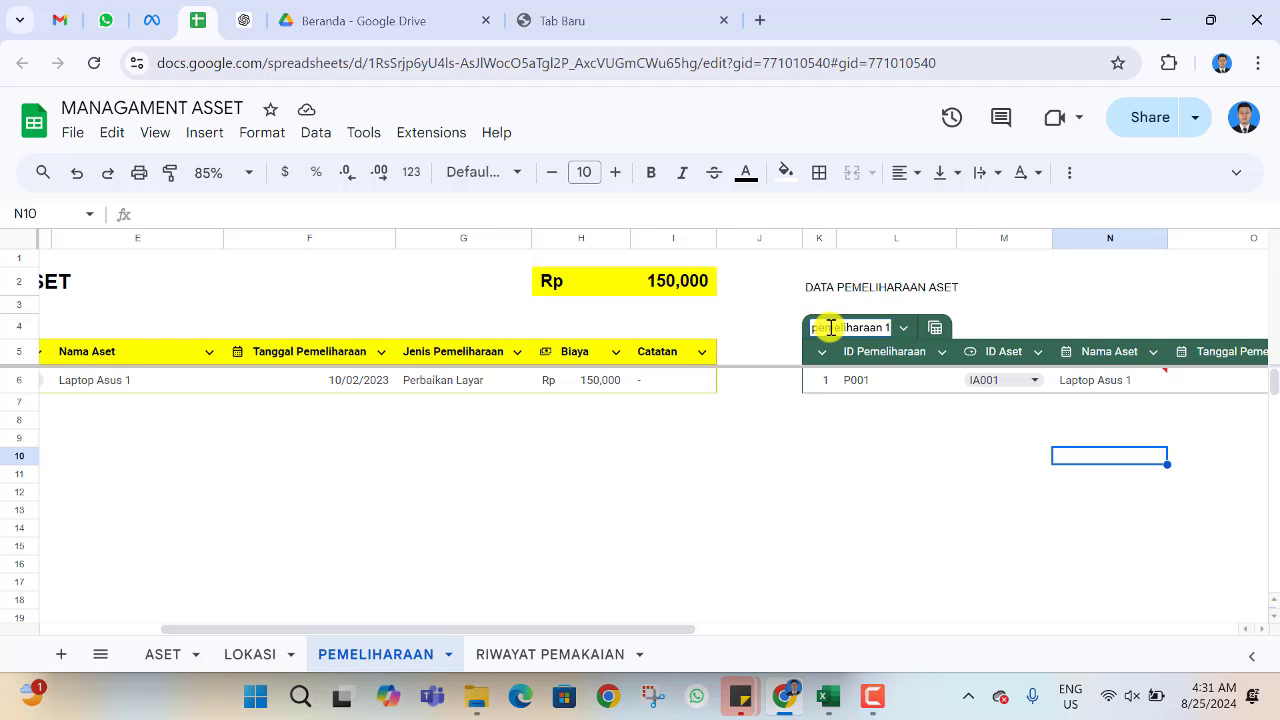
pyautogui.press('Return')
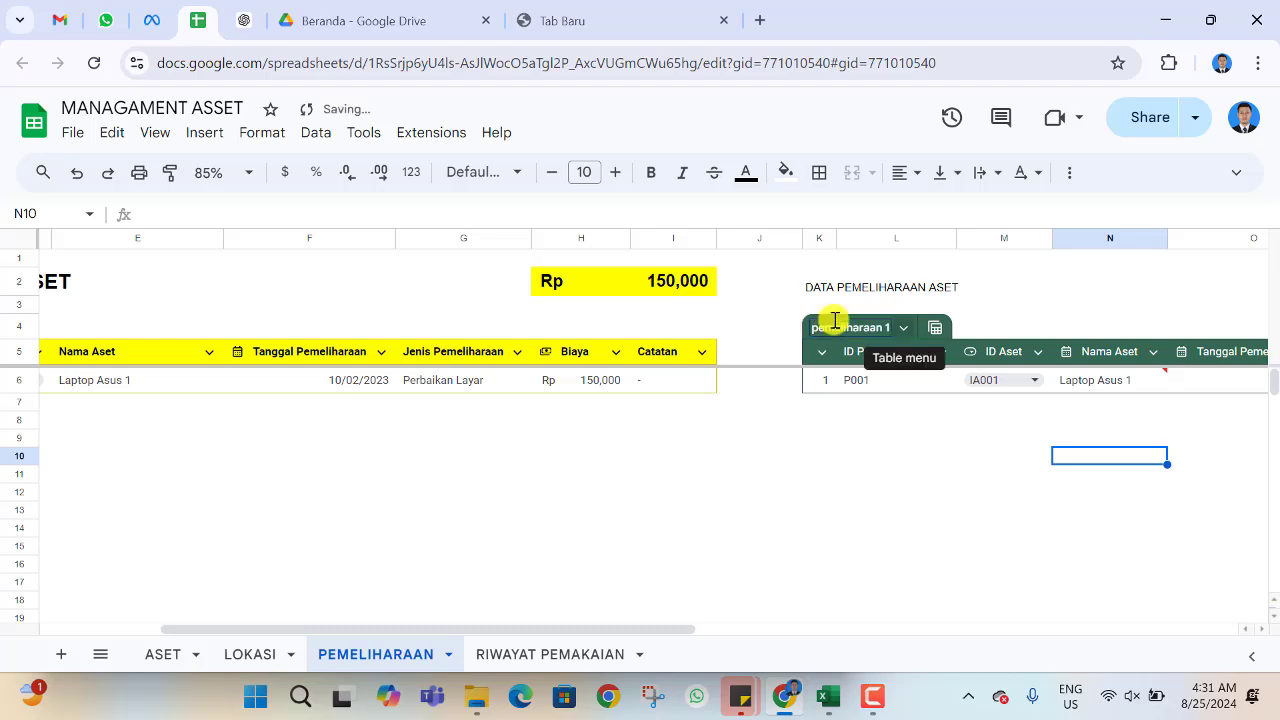
# - Make the DATA PEMELIHARAAN ASET title bold at font size 18
pyautogui.click(829, 287)
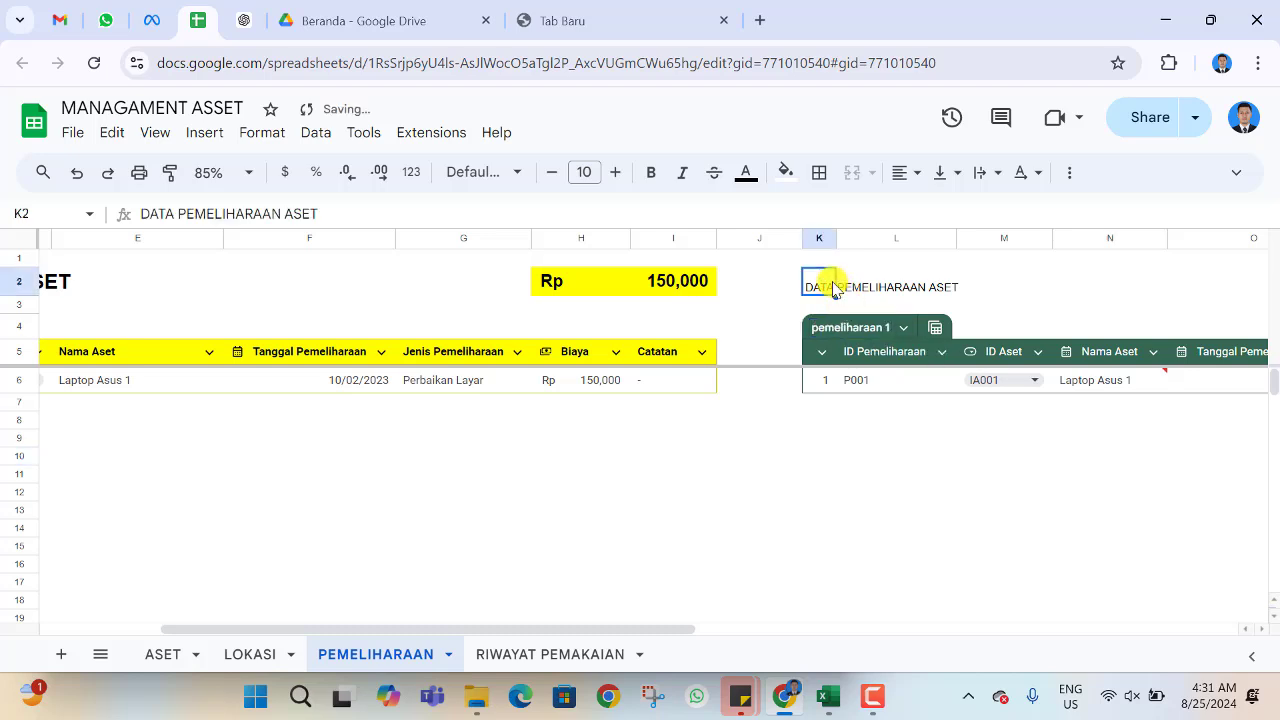
pyautogui.click(650, 171)
pyautogui.click(615, 172)
pyautogui.tripleClick(615, 172)
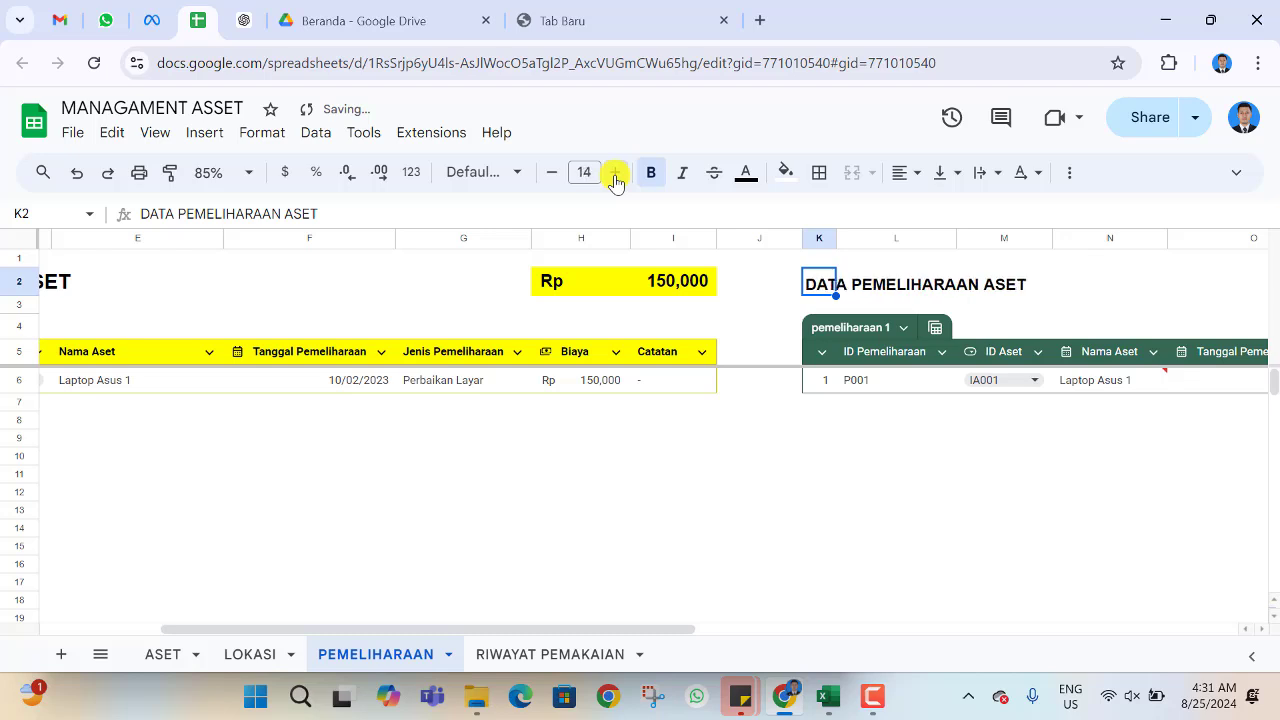
pyautogui.doubleClick(615, 172)
pyautogui.click(615, 172)
pyautogui.click(615, 172)
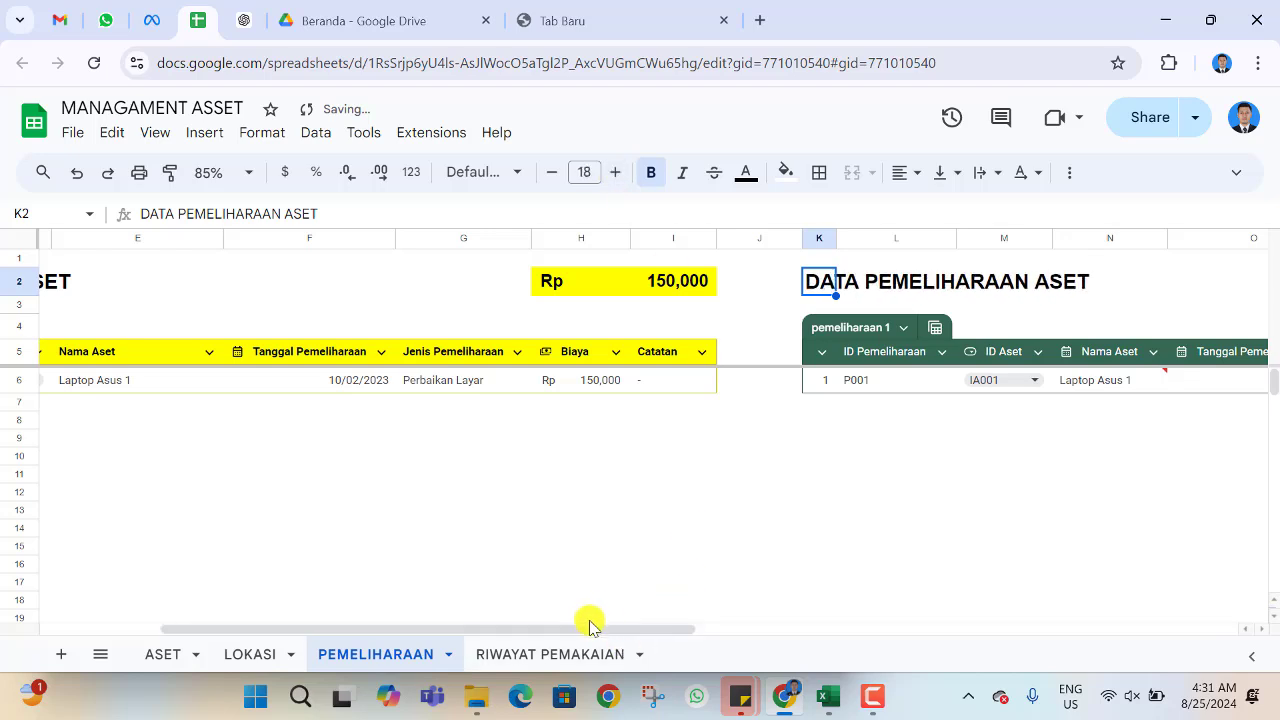
pyautogui.click(663, 281)
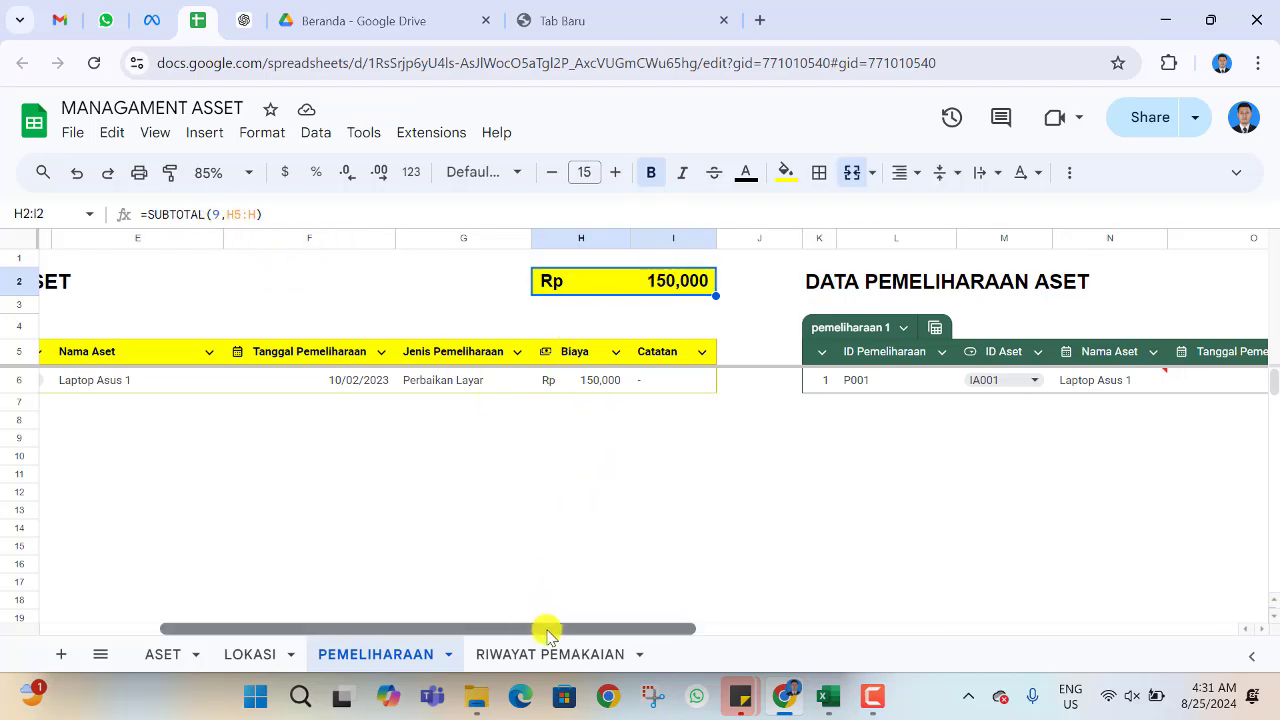
pyautogui.moveTo(548, 630); pyautogui.dragTo(768, 640)
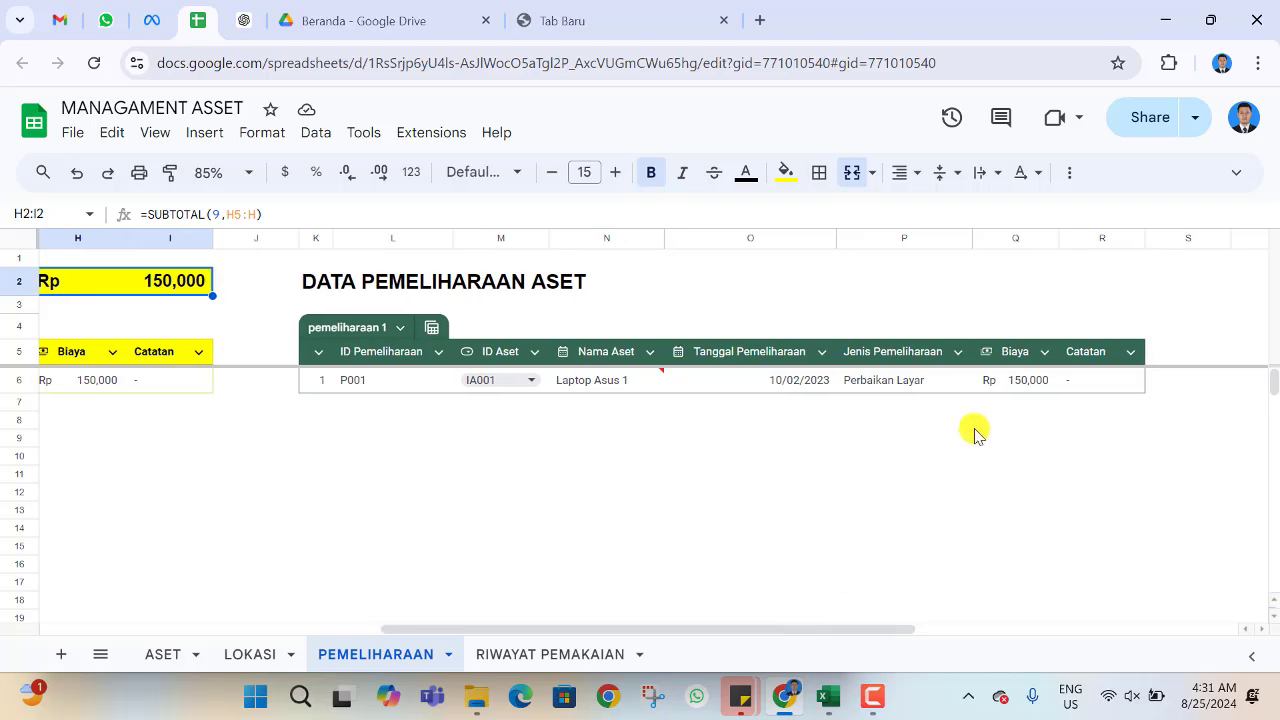
# - Enter =SUBTOTAL(9,Q5:Q) in R2 to total the Biaya column, showing 150000
pyautogui.click(1088, 282)
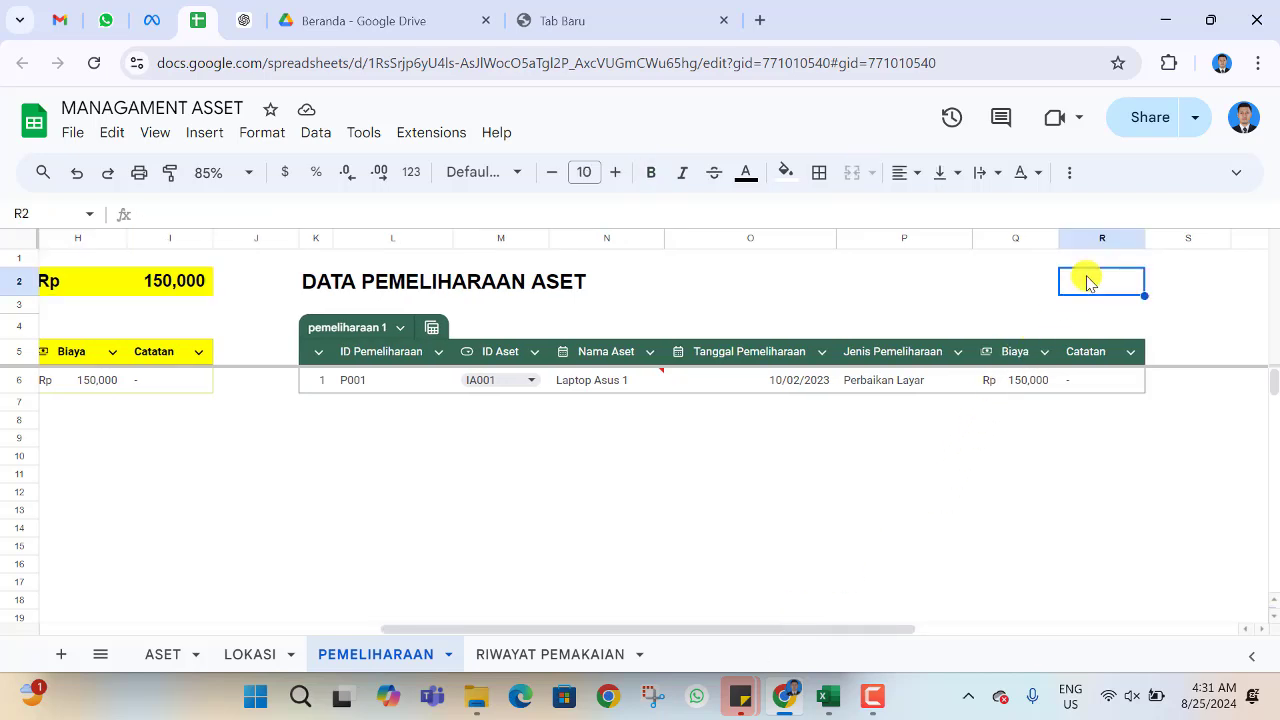
pyautogui.write('=subt')
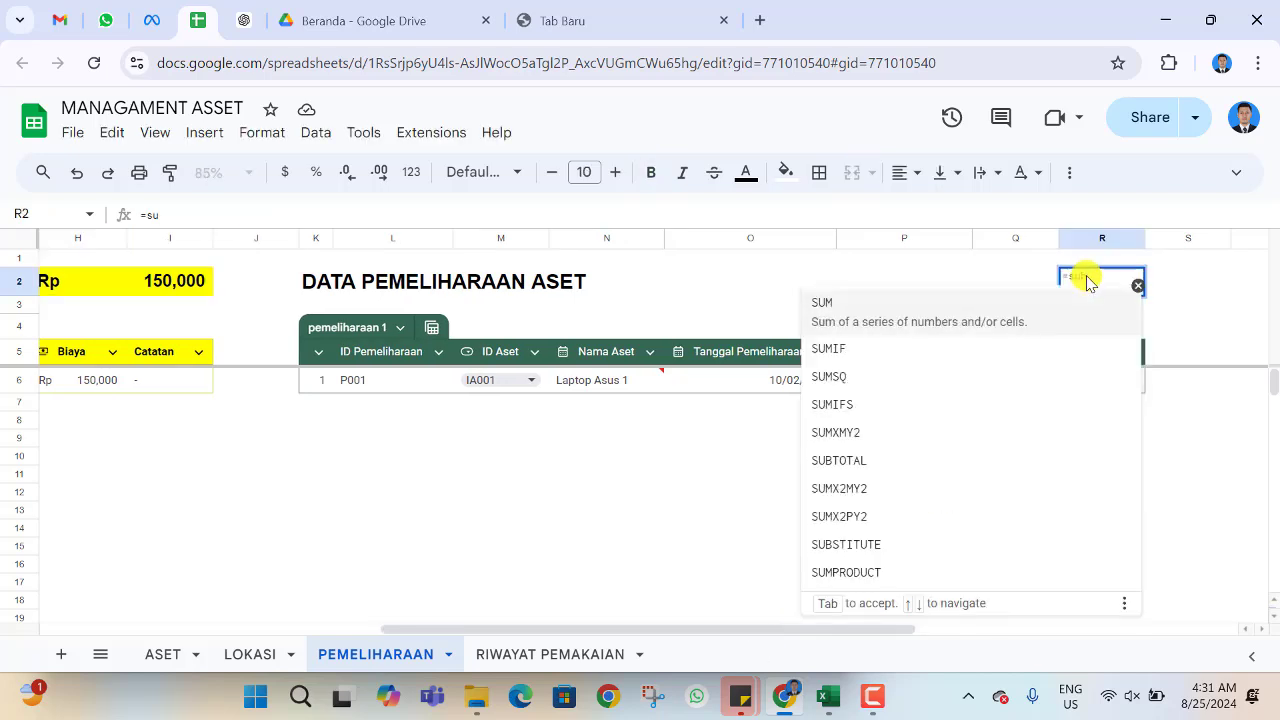
pyautogui.click(975, 323)
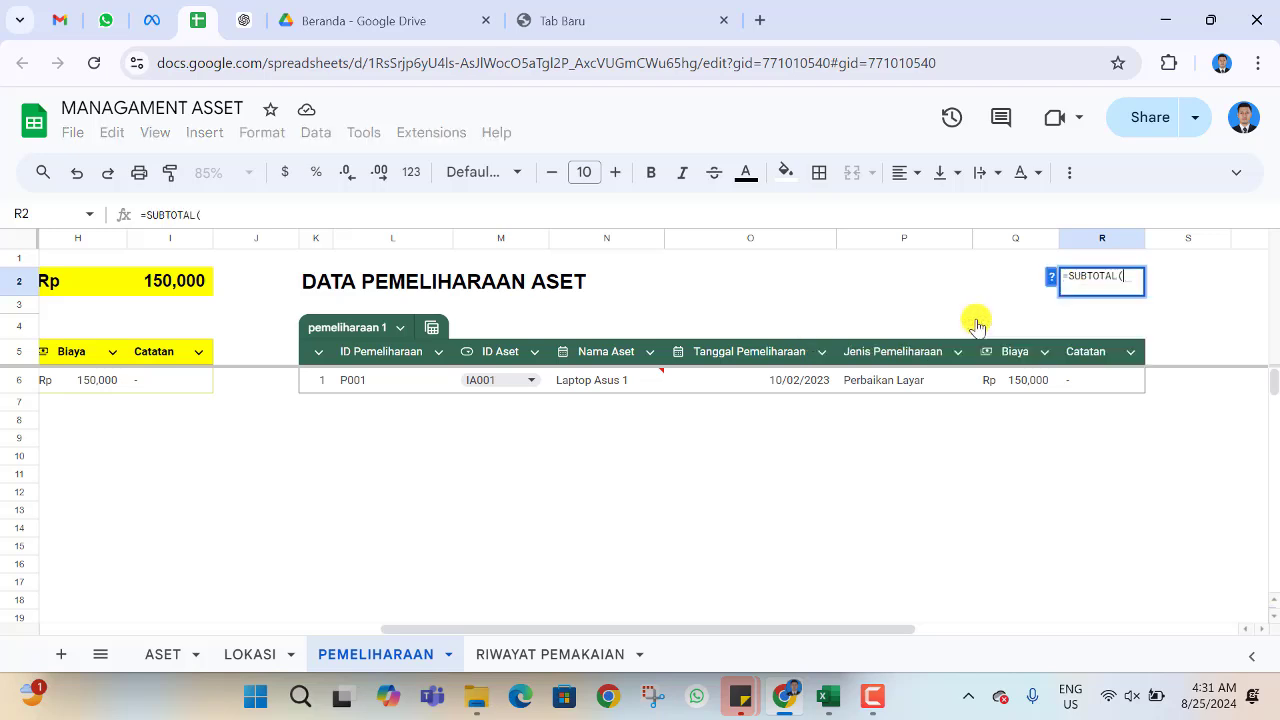
pyautogui.write('9,')
pyautogui.moveTo(1006, 355); pyautogui.dragTo(1006, 420)
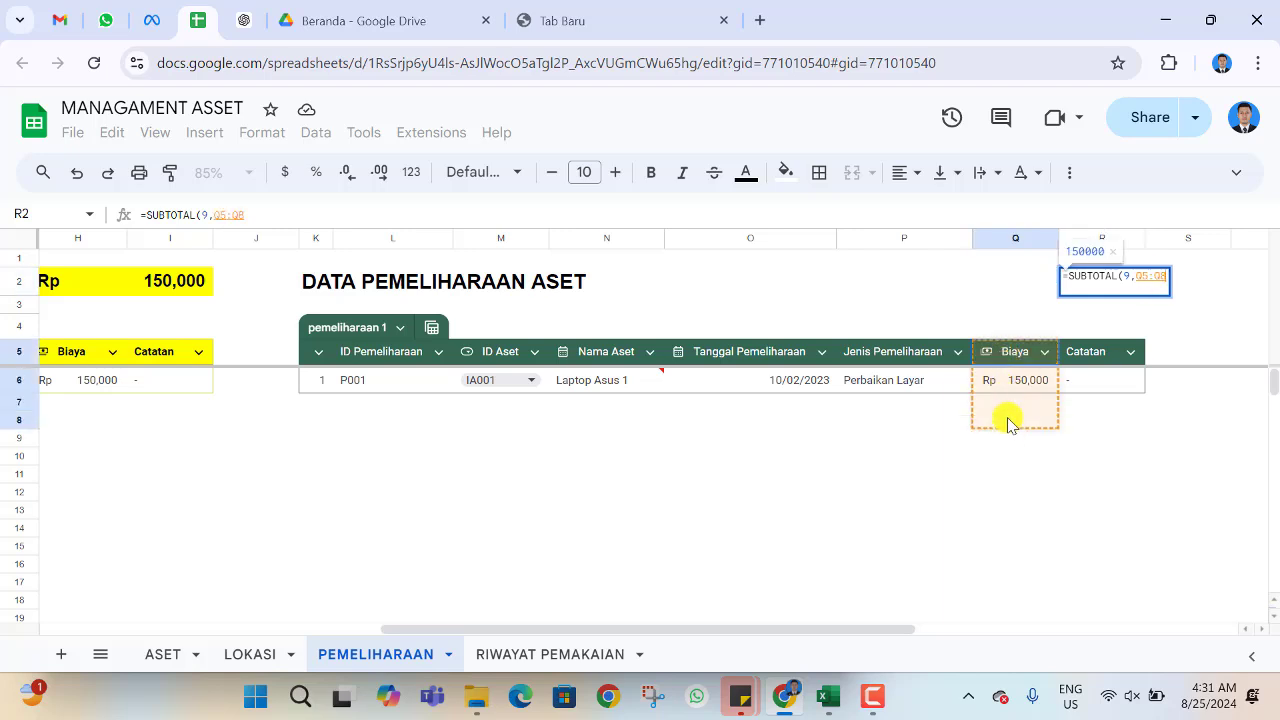
pyautogui.click(382, 216)
pyautogui.press('BackSpace')
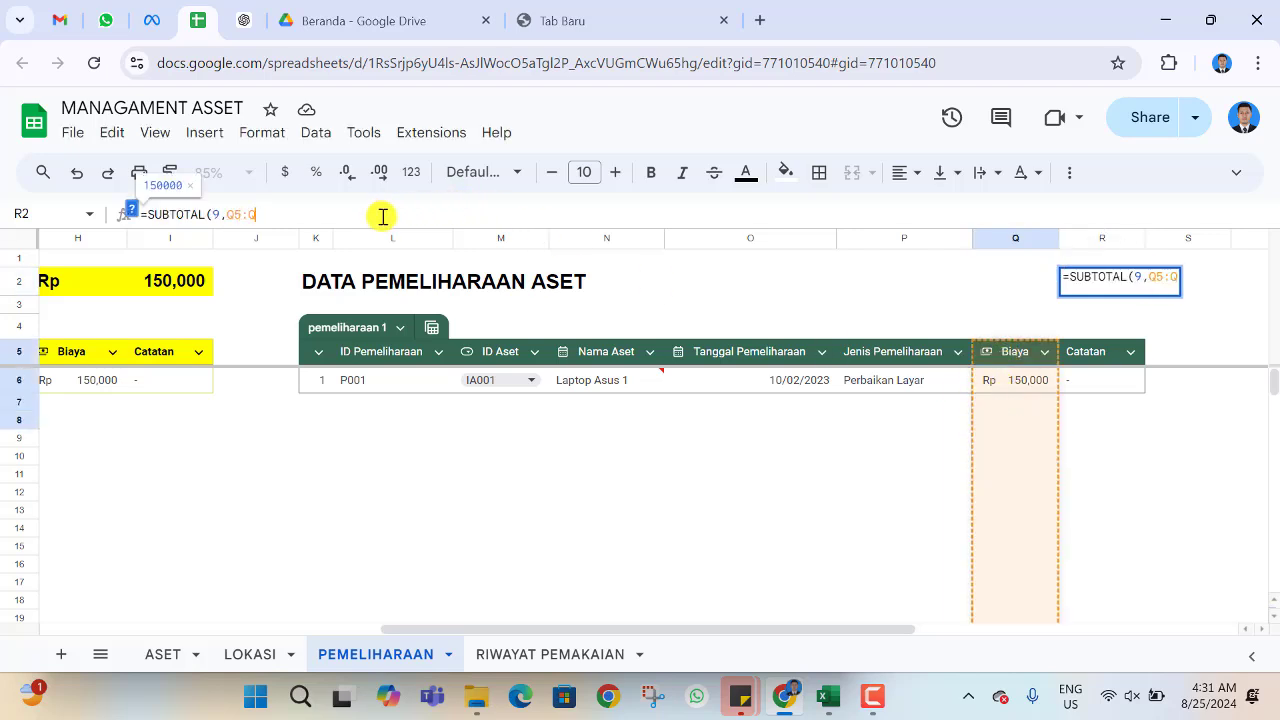
pyautogui.write(')')
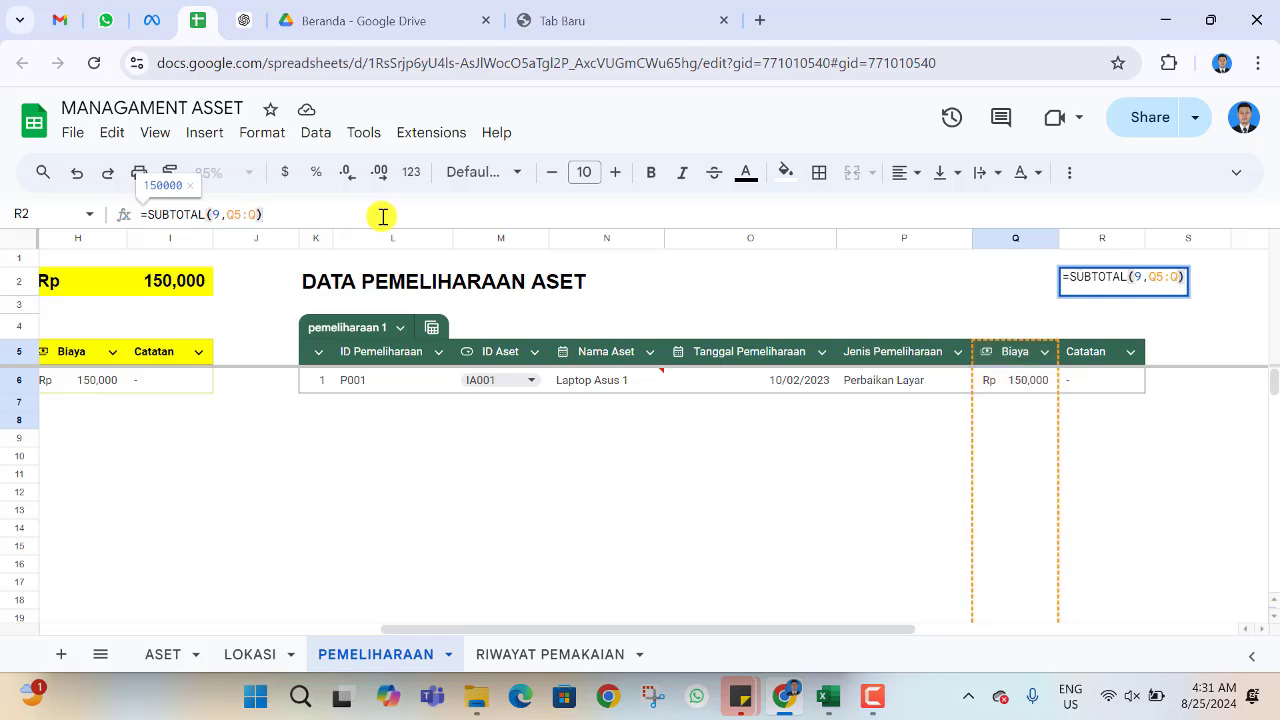
pyautogui.press('Return')
pyautogui.click(1073, 289)
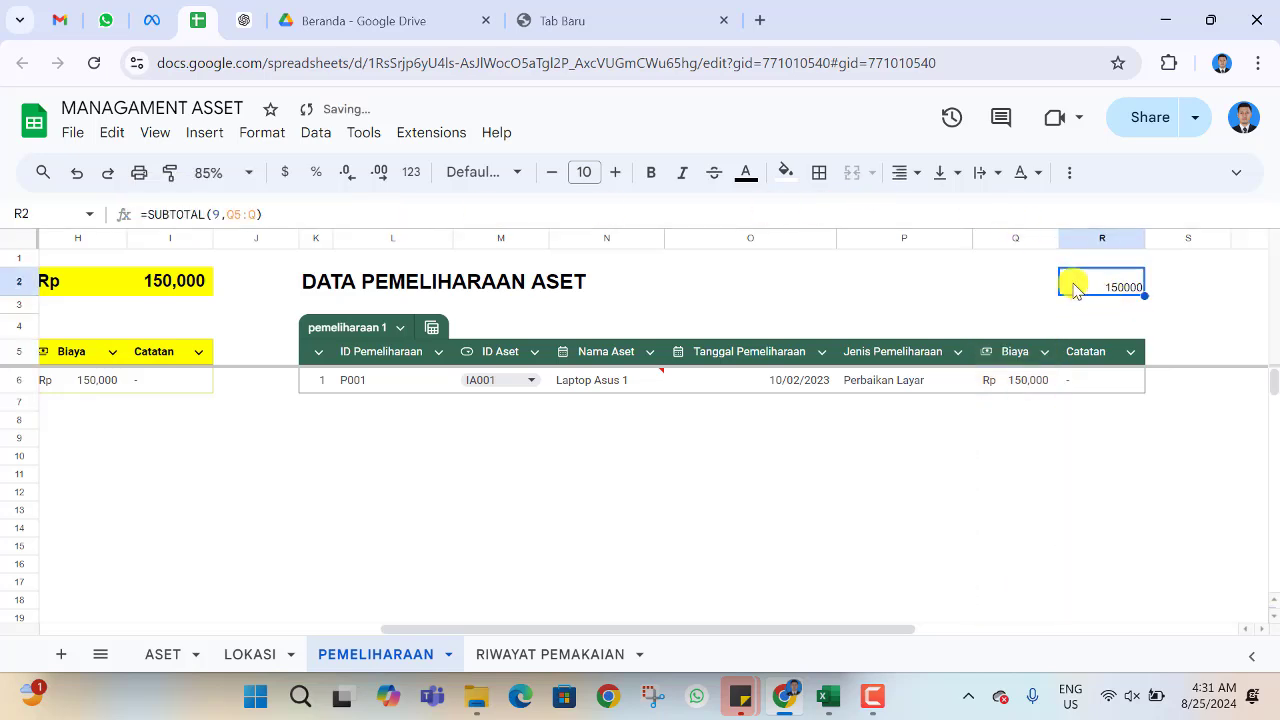
# - Format the R2 total as Accounting at a larger size, merge Q2:R2 and centre it vertically
pyautogui.click(412, 176)
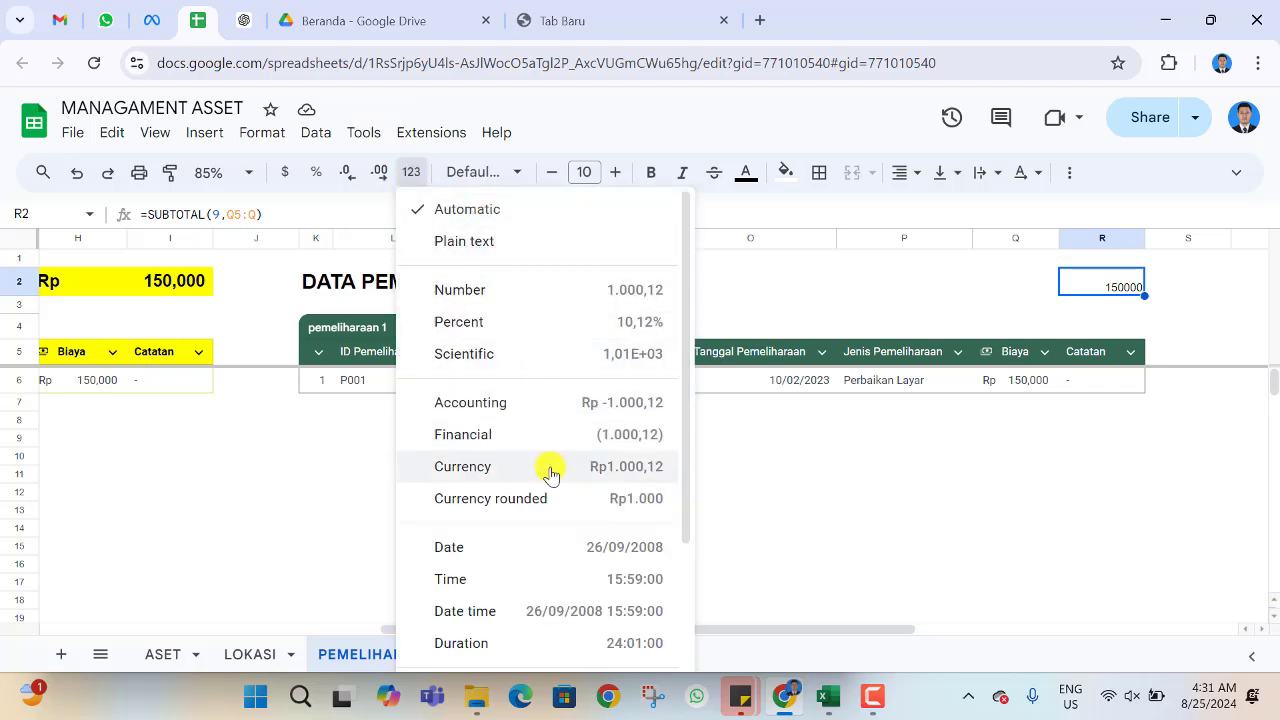
pyautogui.click(560, 415)
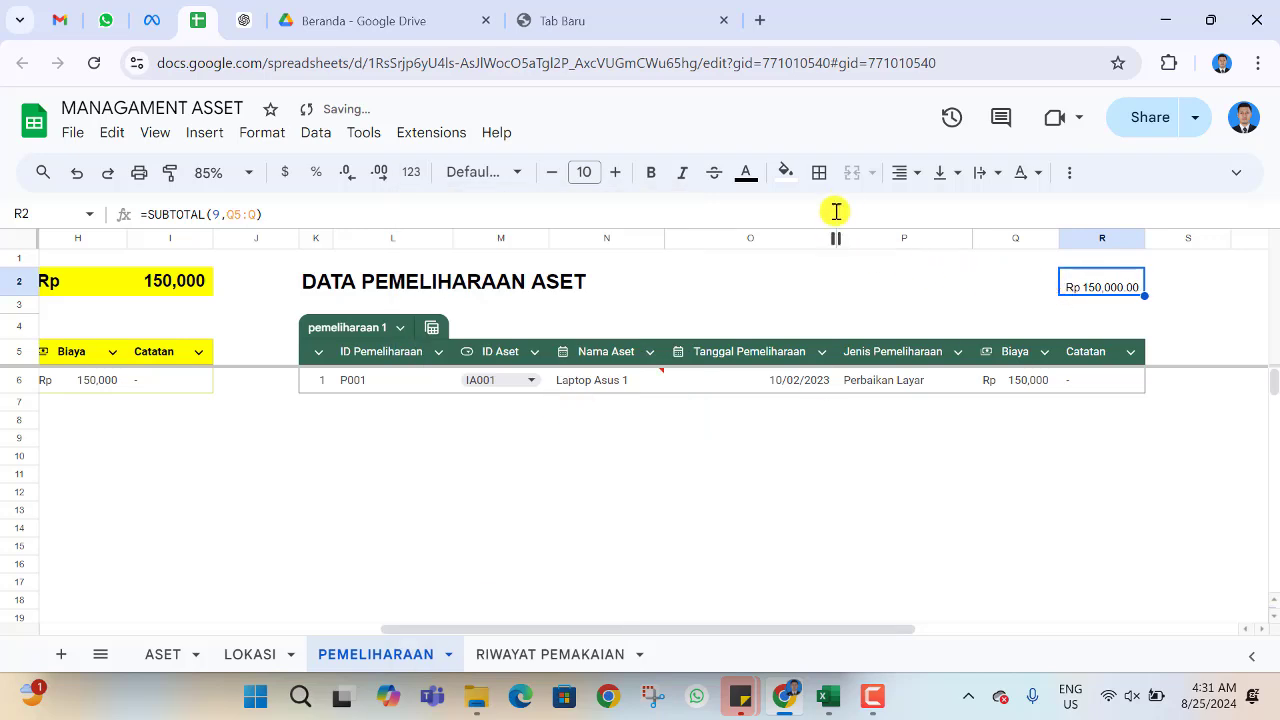
pyautogui.click(619, 173)
pyautogui.click(619, 173)
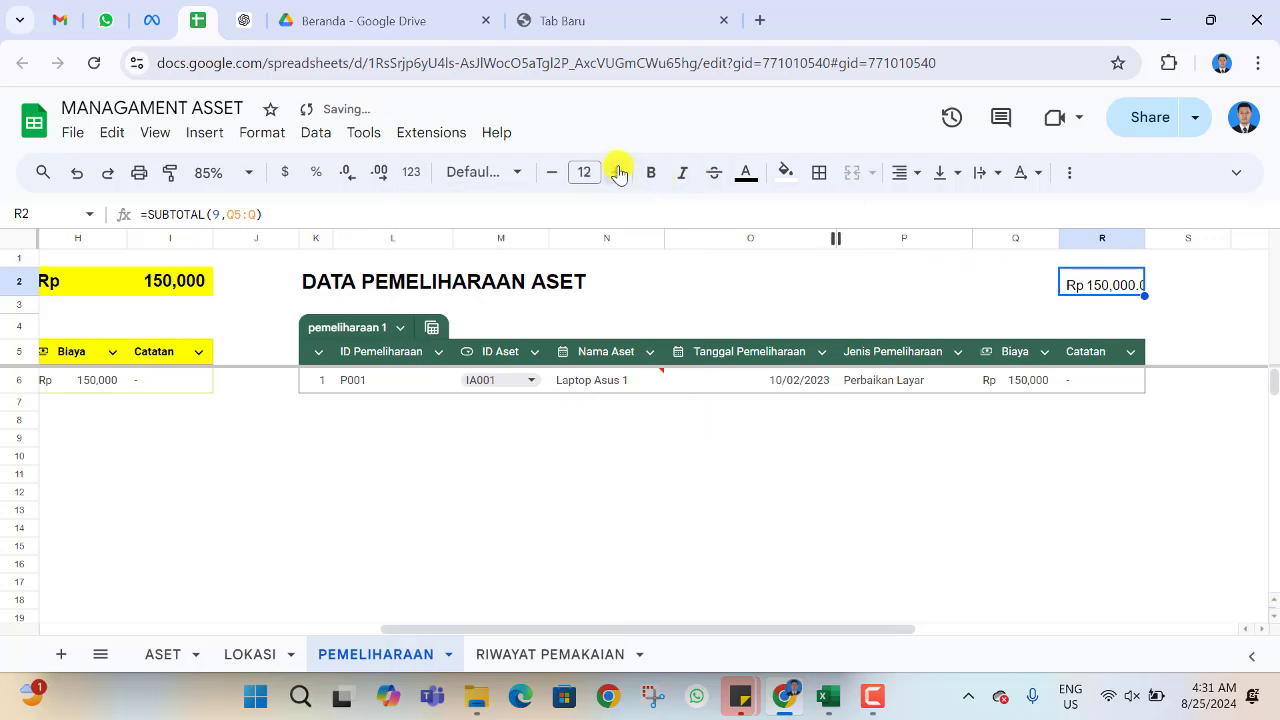
pyautogui.moveTo(1045, 283); pyautogui.dragTo(1062, 283)
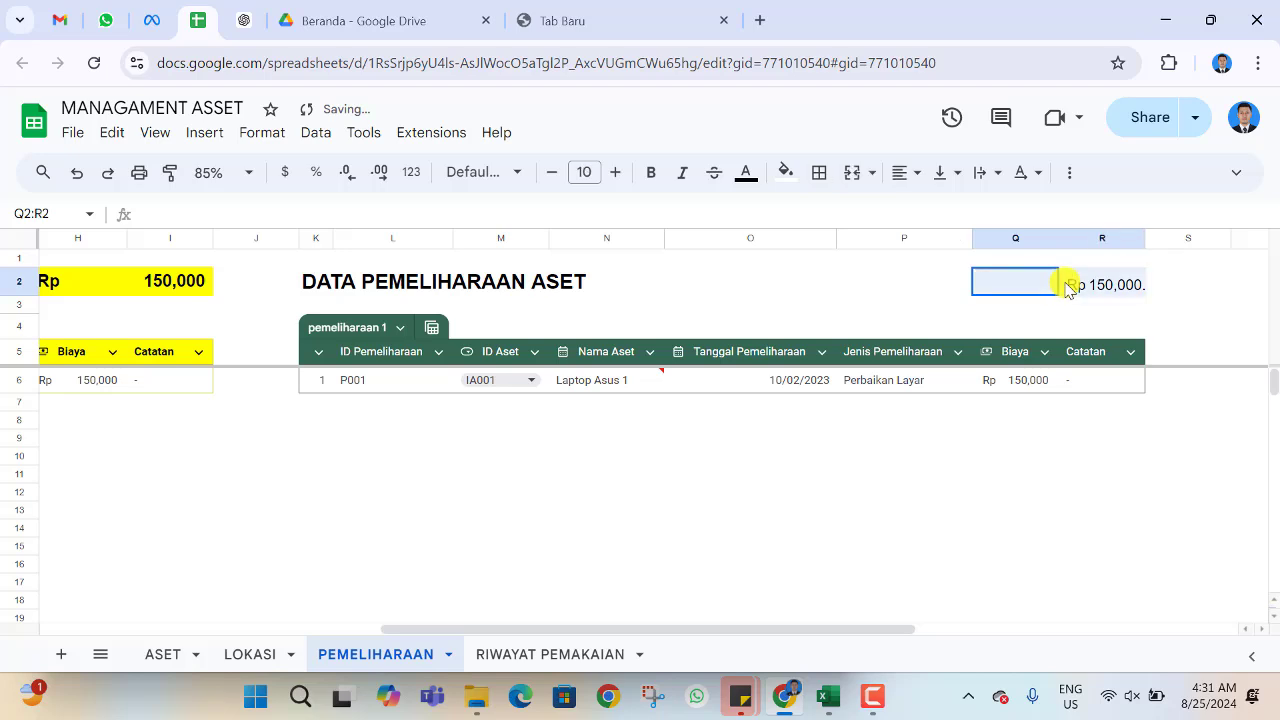
pyautogui.click(852, 174)
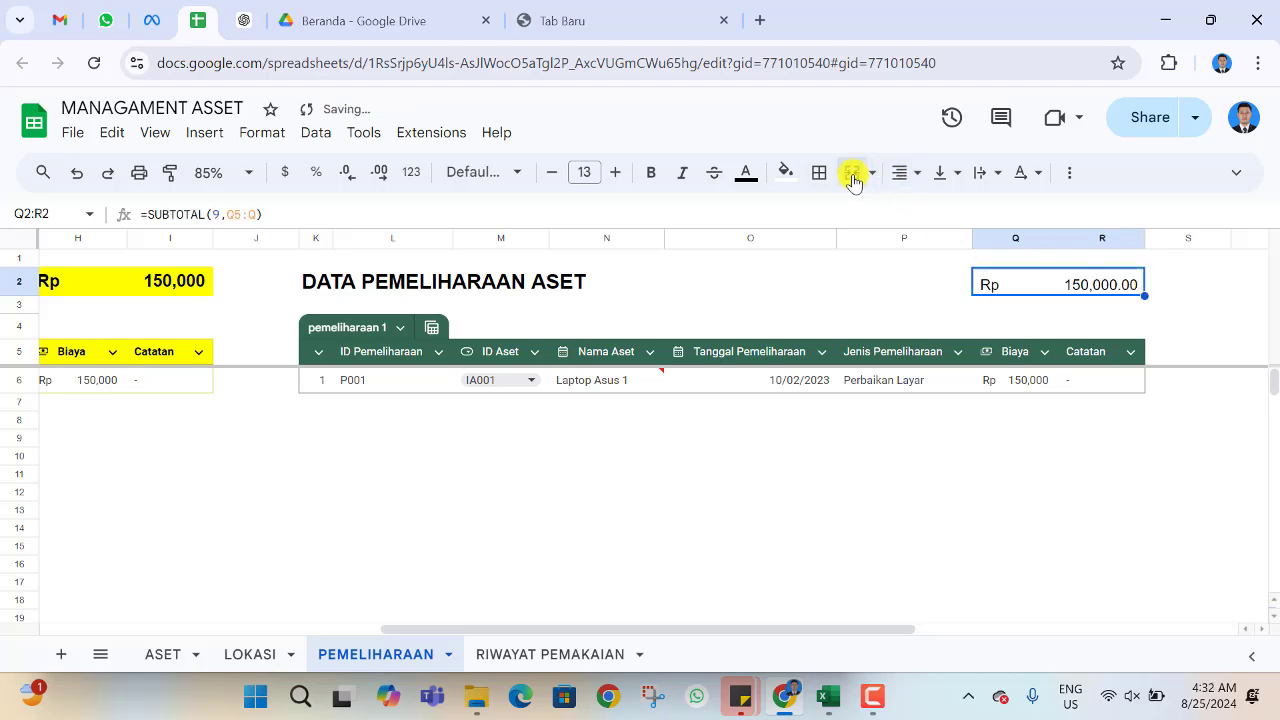
pyautogui.click(943, 172)
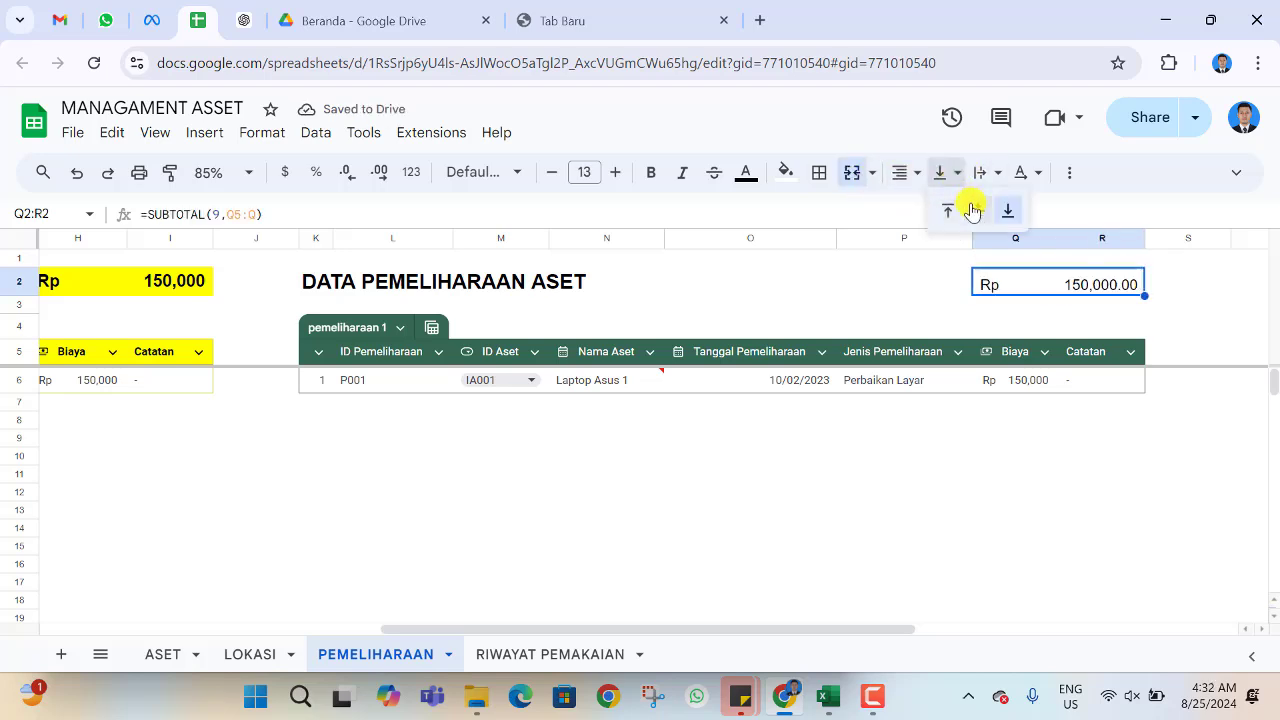
pyautogui.click(970, 208)
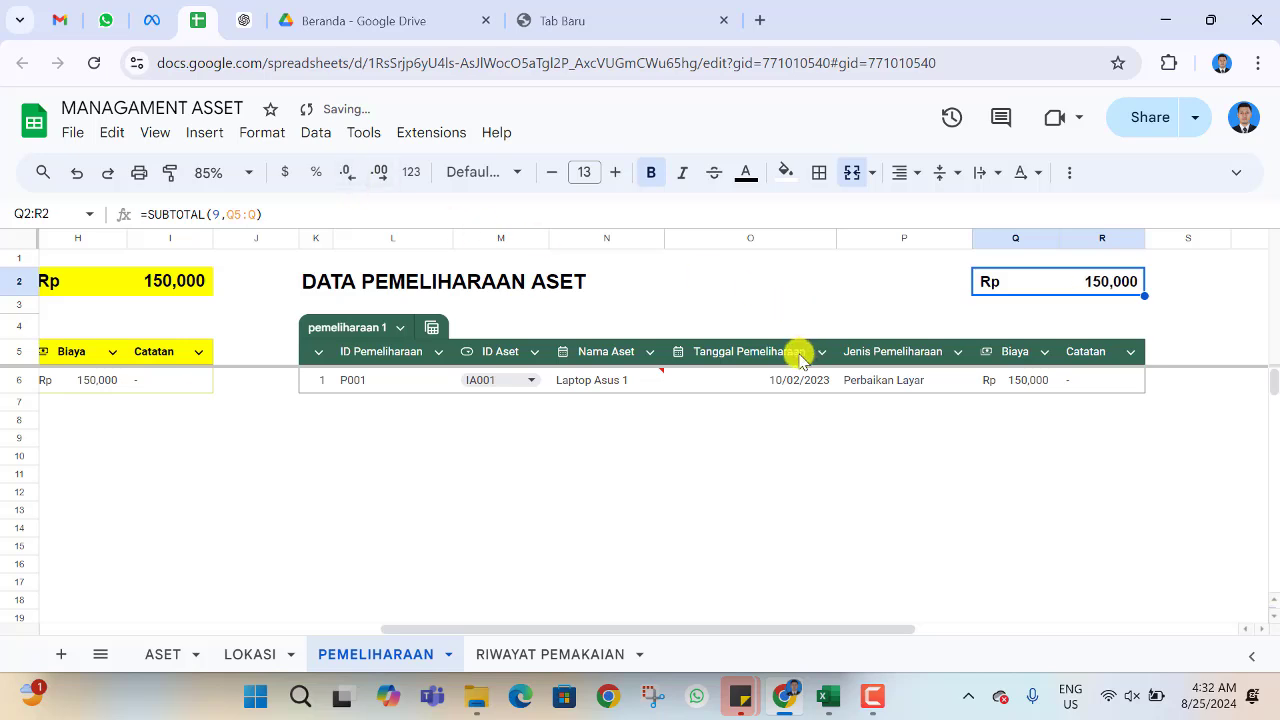
# - Fill the merged Q2:R2 cost total box with the dark green swatch
pyautogui.click(784, 172)
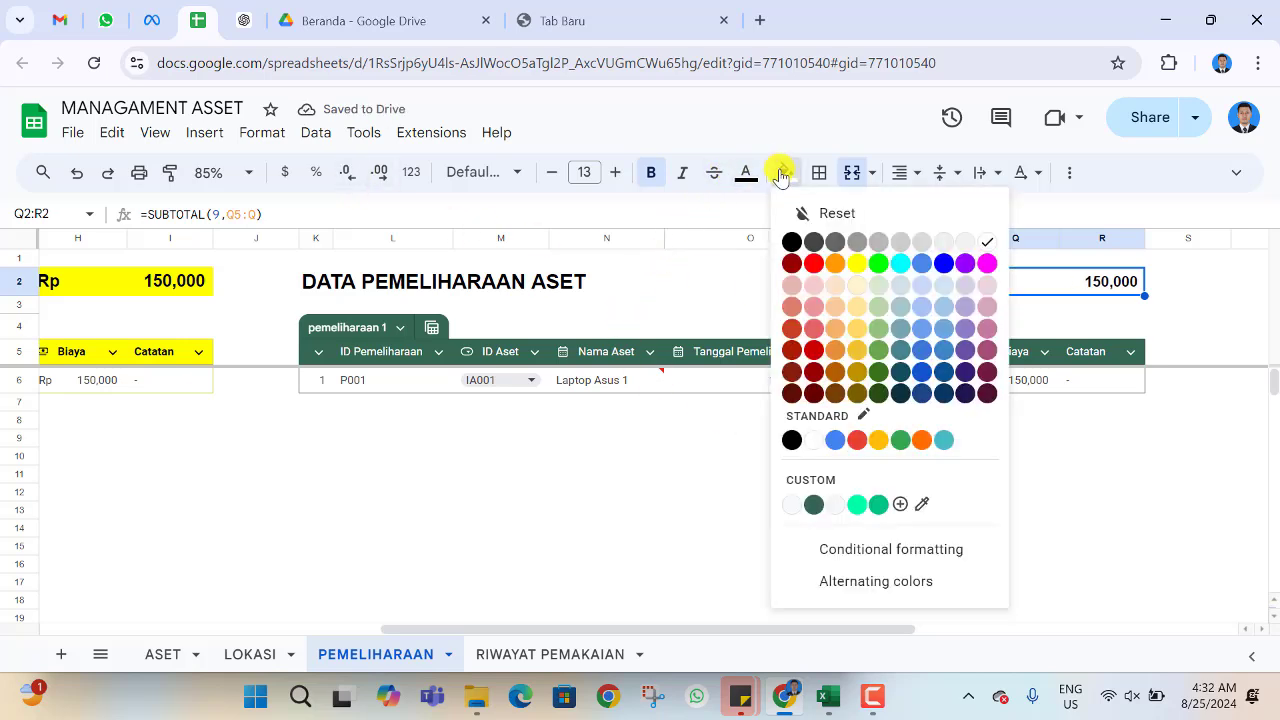
pyautogui.click(818, 502)
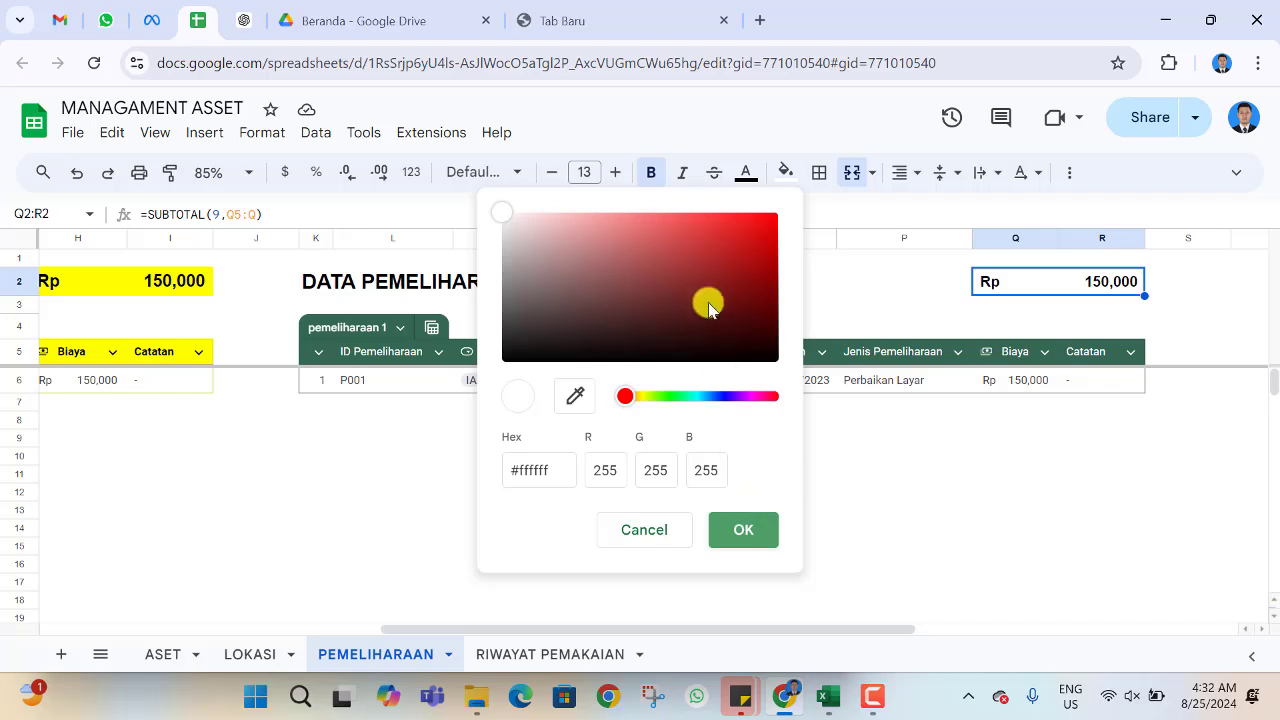
pyautogui.click(642, 533)
pyautogui.click(786, 175)
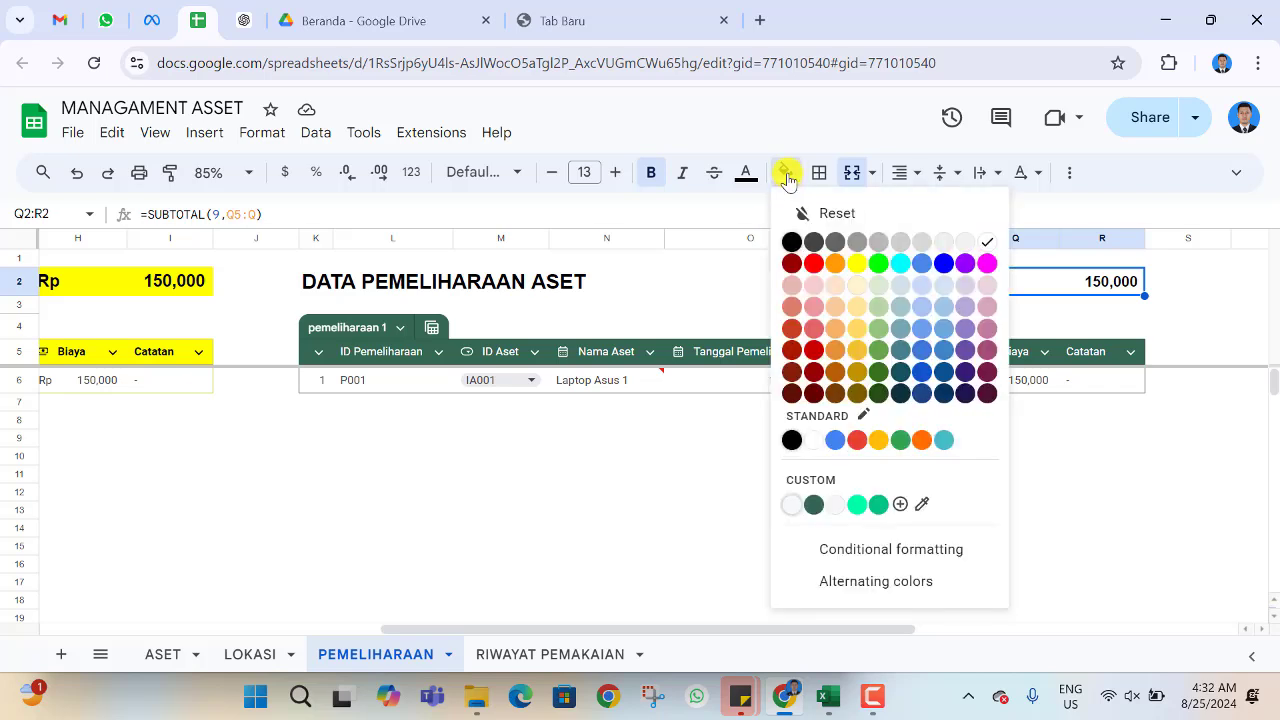
pyautogui.click(811, 506)
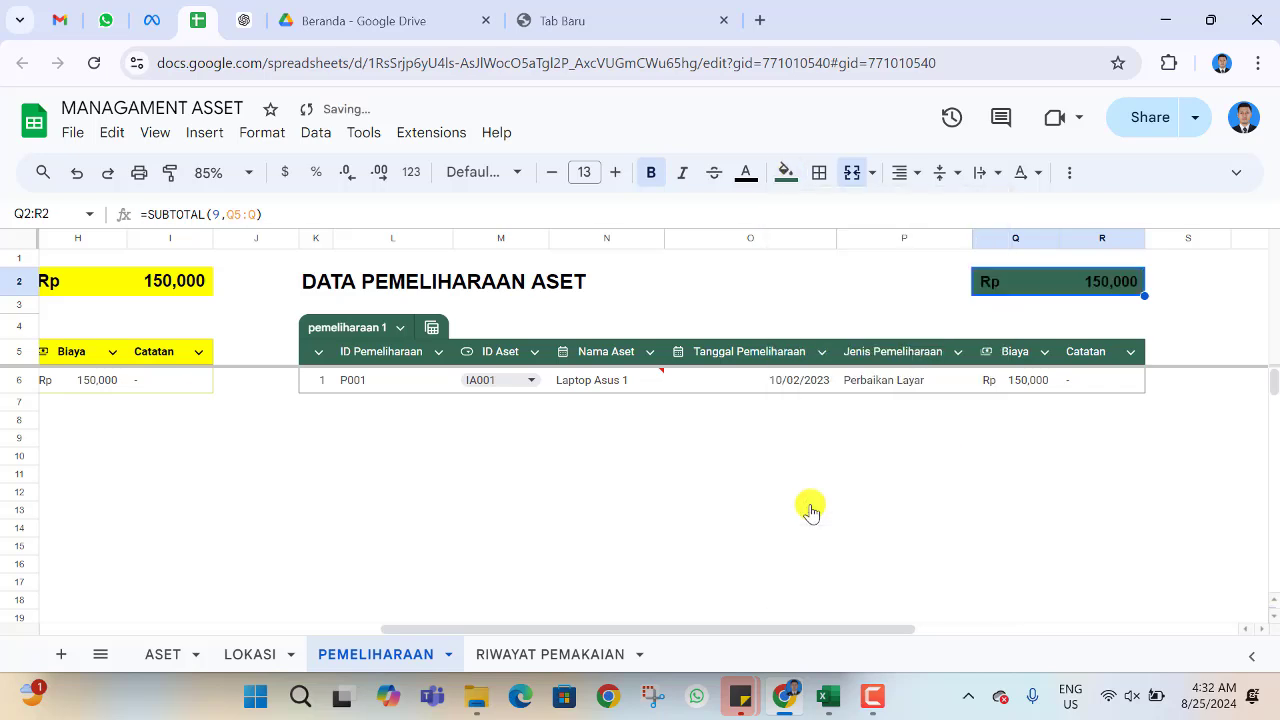
# - Make the Rp 150,000 total text white to match the table header
pyautogui.click(740, 182)
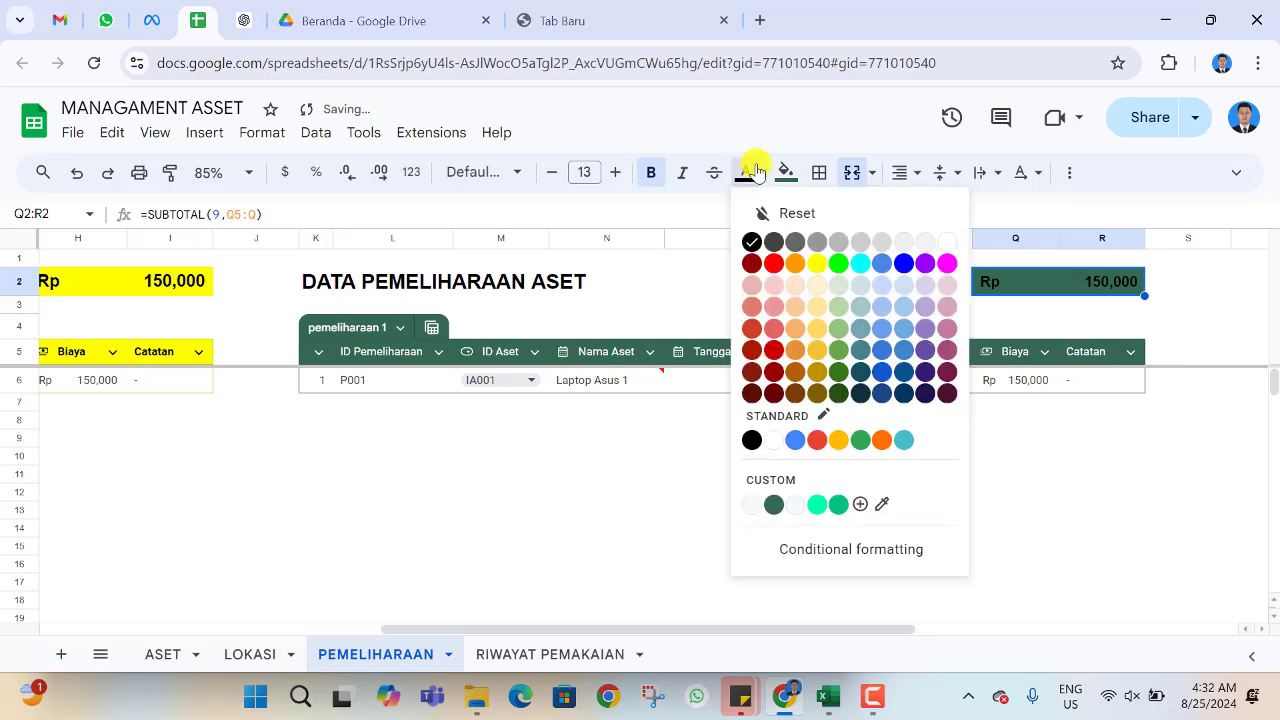
pyautogui.click(950, 250)
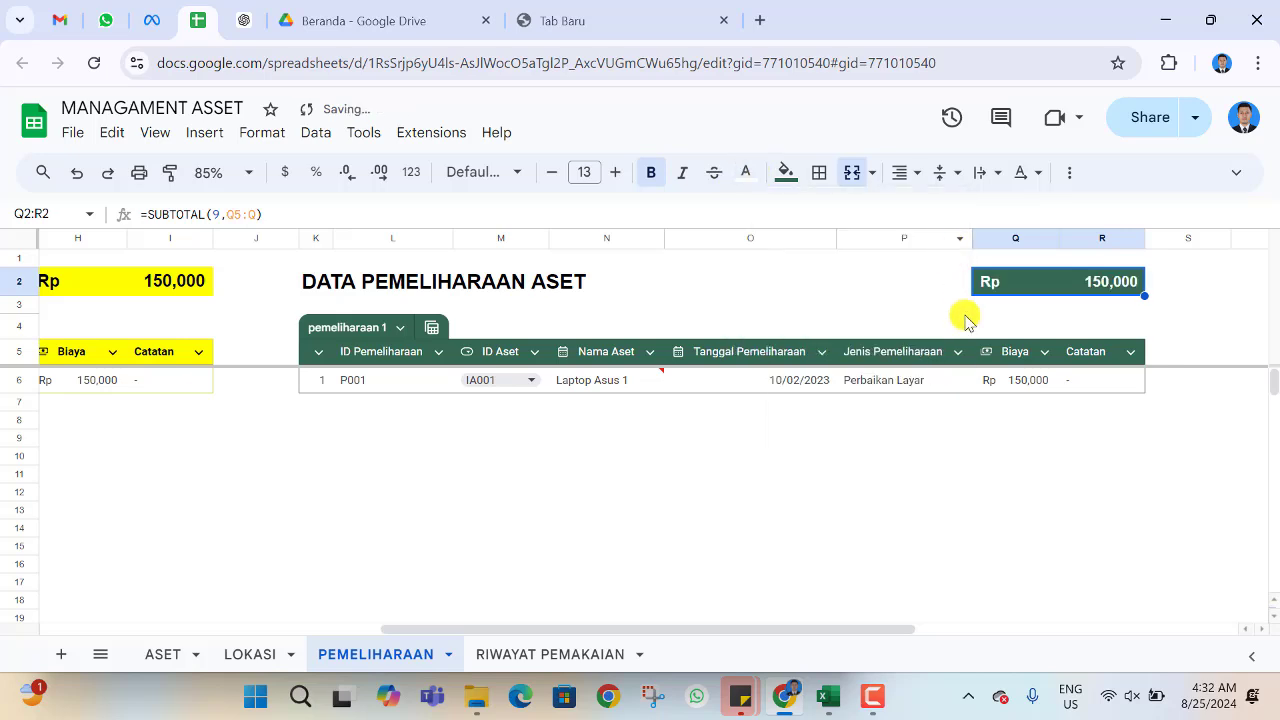
pyautogui.click(955, 495)
pyautogui.scroll(-3, 957, 505)
pyautogui.scroll(3, 957, 505)
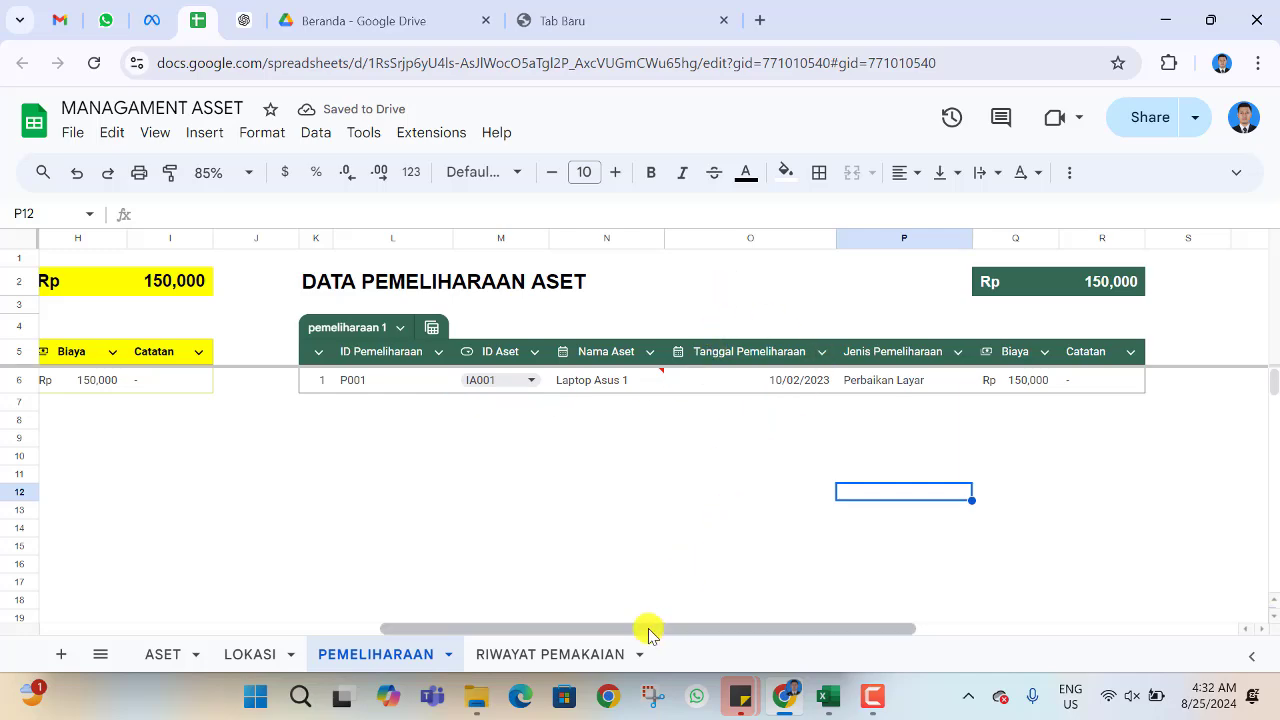
# - Move from PEMELIHARAAN to the RIWAYAT PEMAKAIAN sheet with its three usage records
pyautogui.moveTo(649, 627)
pyautogui.mouseDown()
pyautogui.moveTo(491, 624)
pyautogui.moveTo(310, 645)
pyautogui.moveTo(630, 640)
pyautogui.mouseUp()
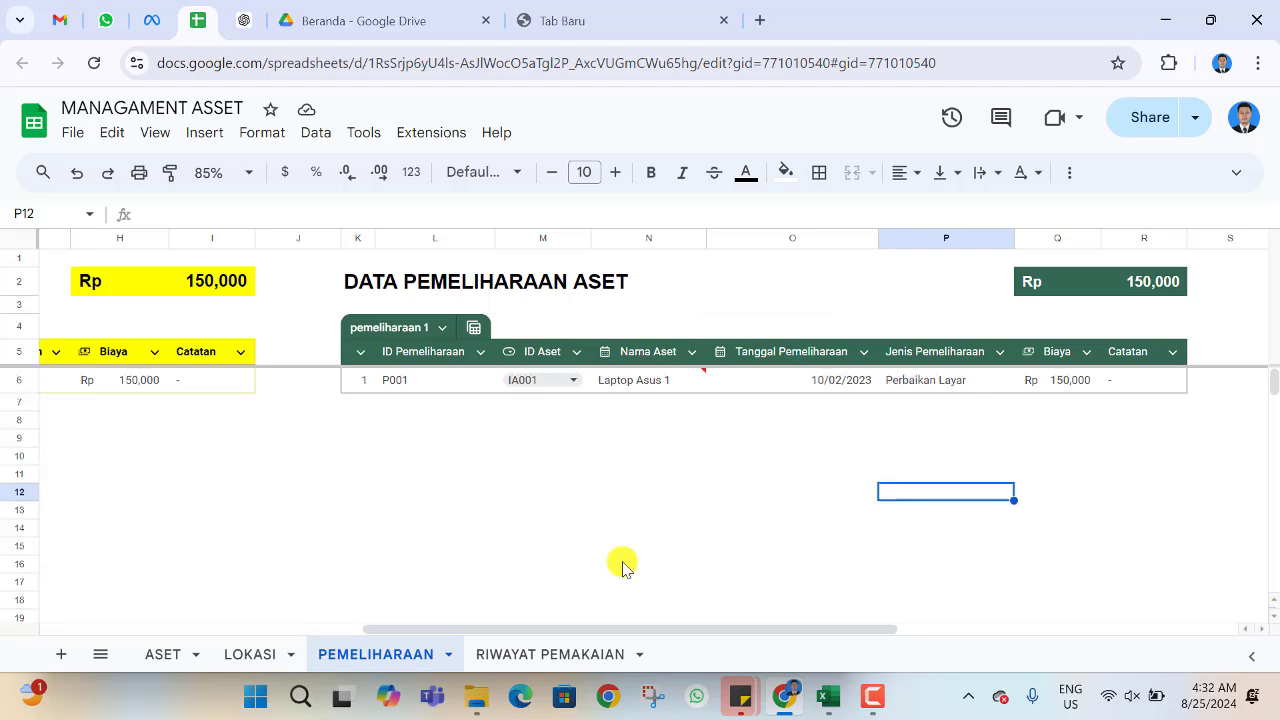
pyautogui.click(635, 405)
pyautogui.click(417, 440)
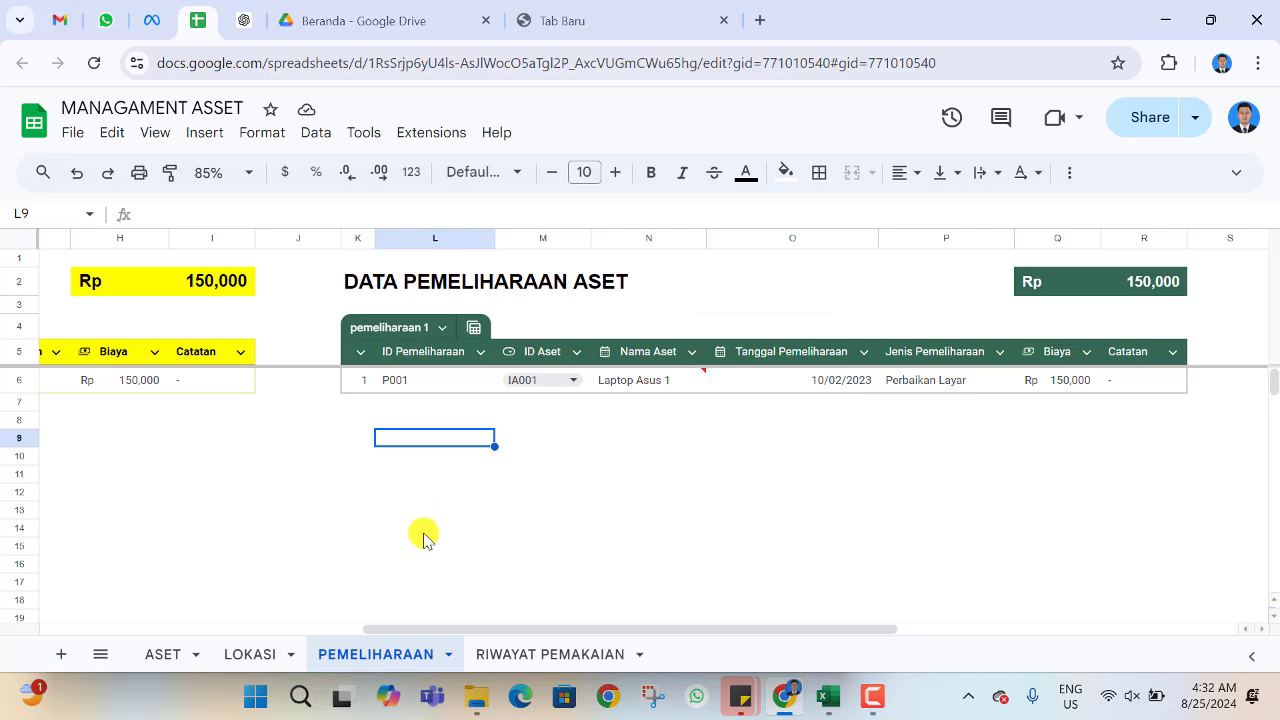
pyautogui.click(866, 703)
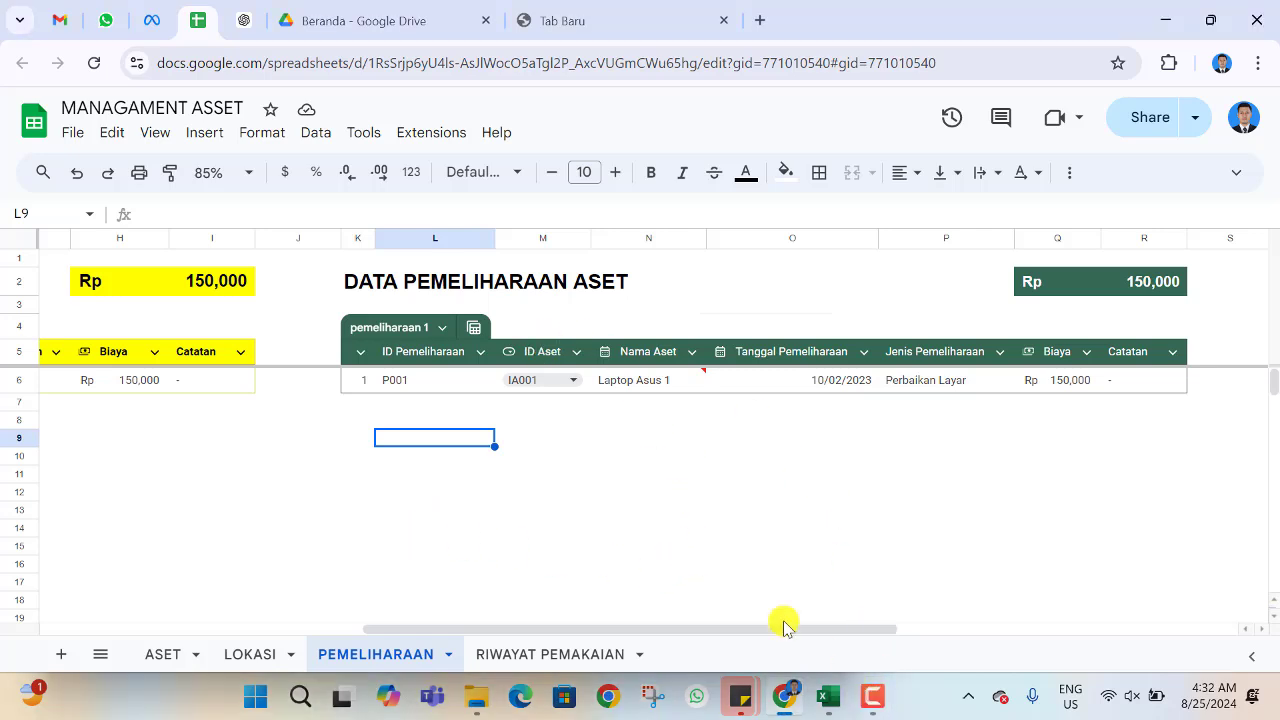
pyautogui.click(668, 514)
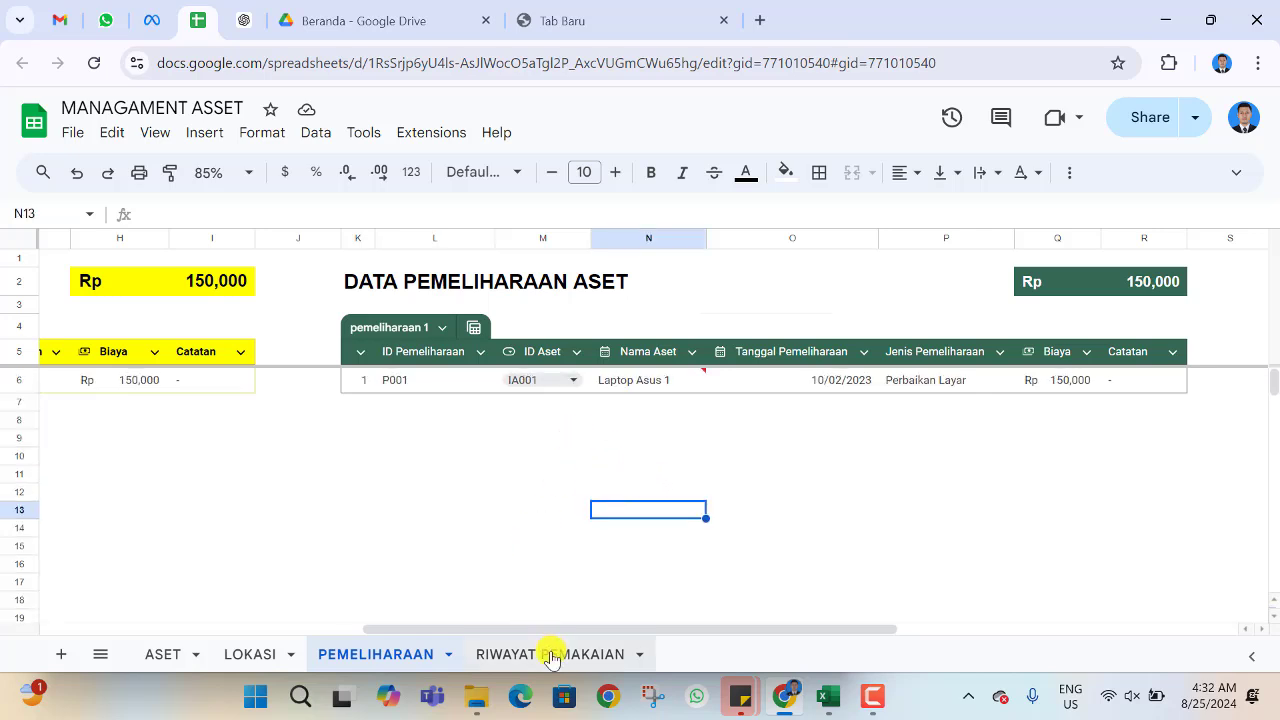
pyautogui.click(551, 658)
pyautogui.click(592, 552)
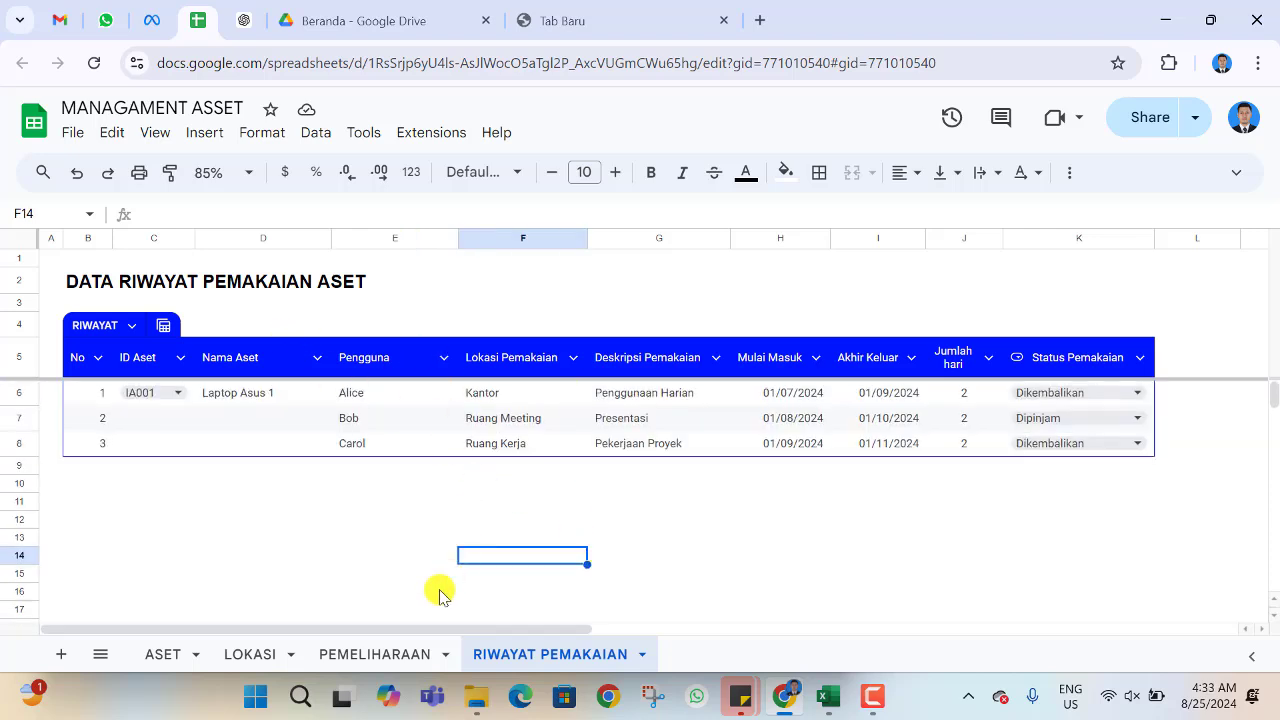
pyautogui.moveTo(410, 635)
pyautogui.mouseDown()
pyautogui.moveTo(585, 635)
pyautogui.moveTo(388, 617)
pyautogui.moveTo(337, 580)
pyautogui.mouseUp()
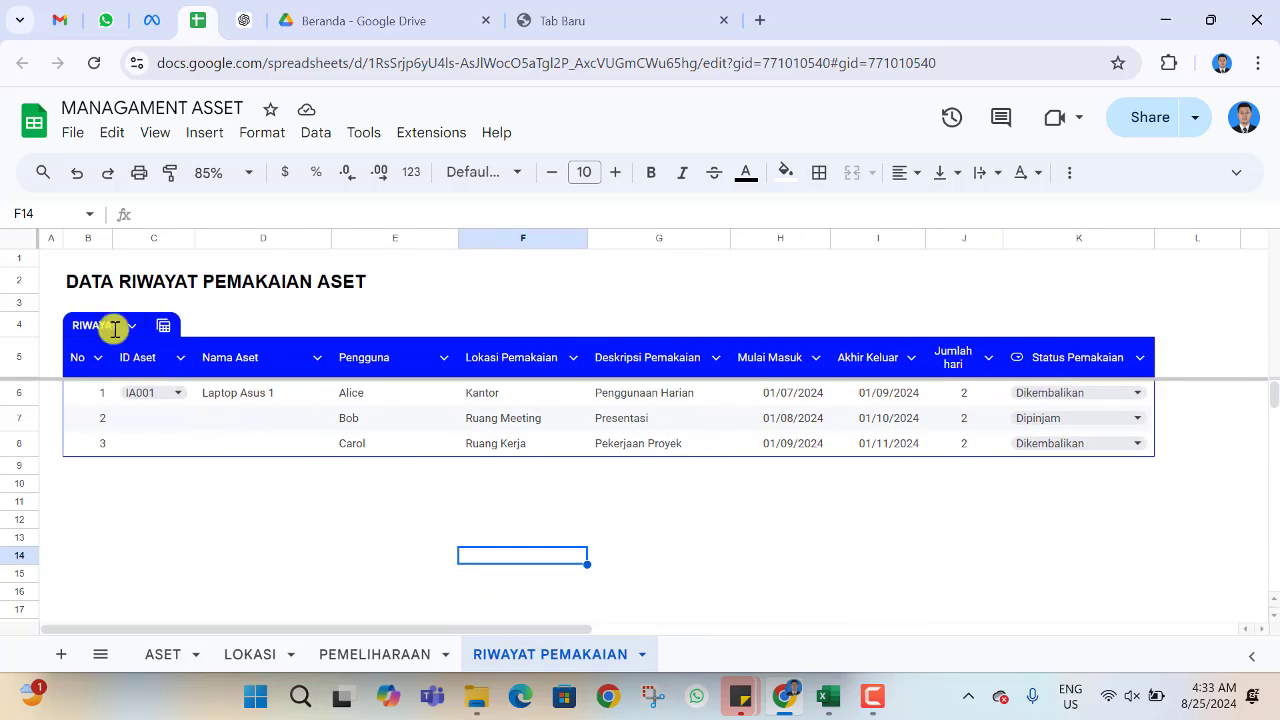
pyautogui.click(105, 485)
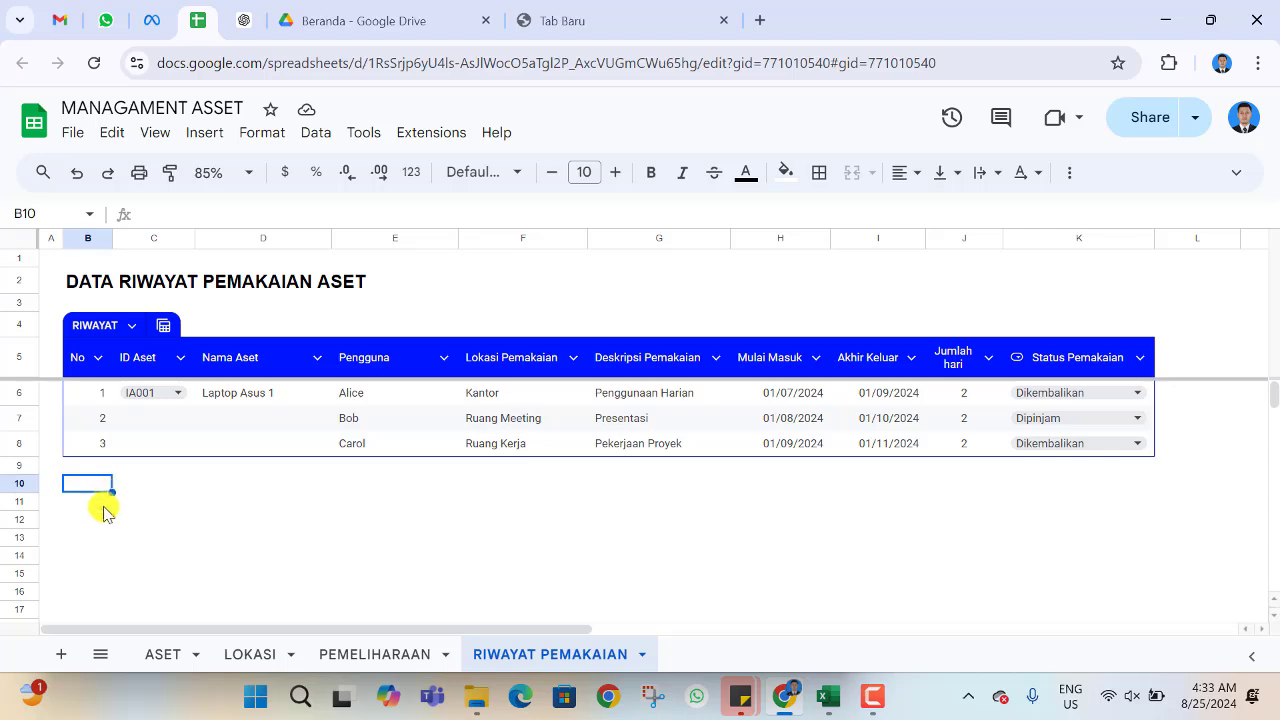
pyautogui.click(103, 519)
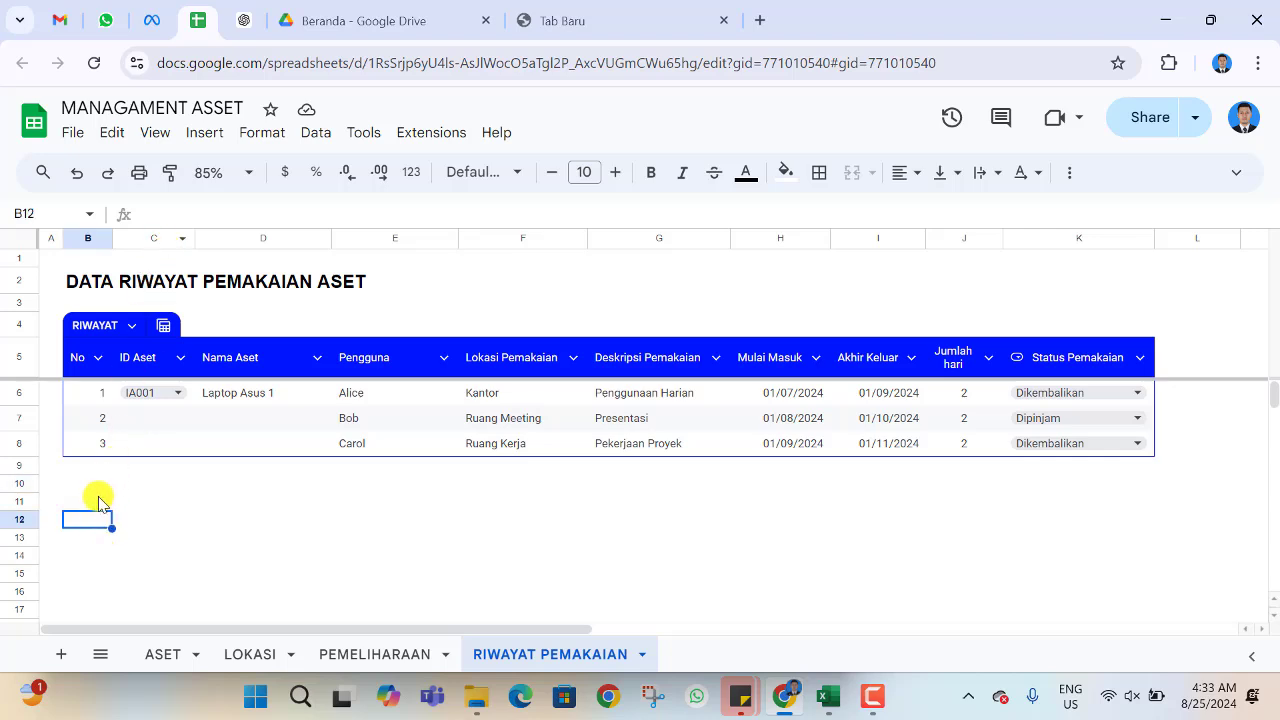
pyautogui.click(99, 505)
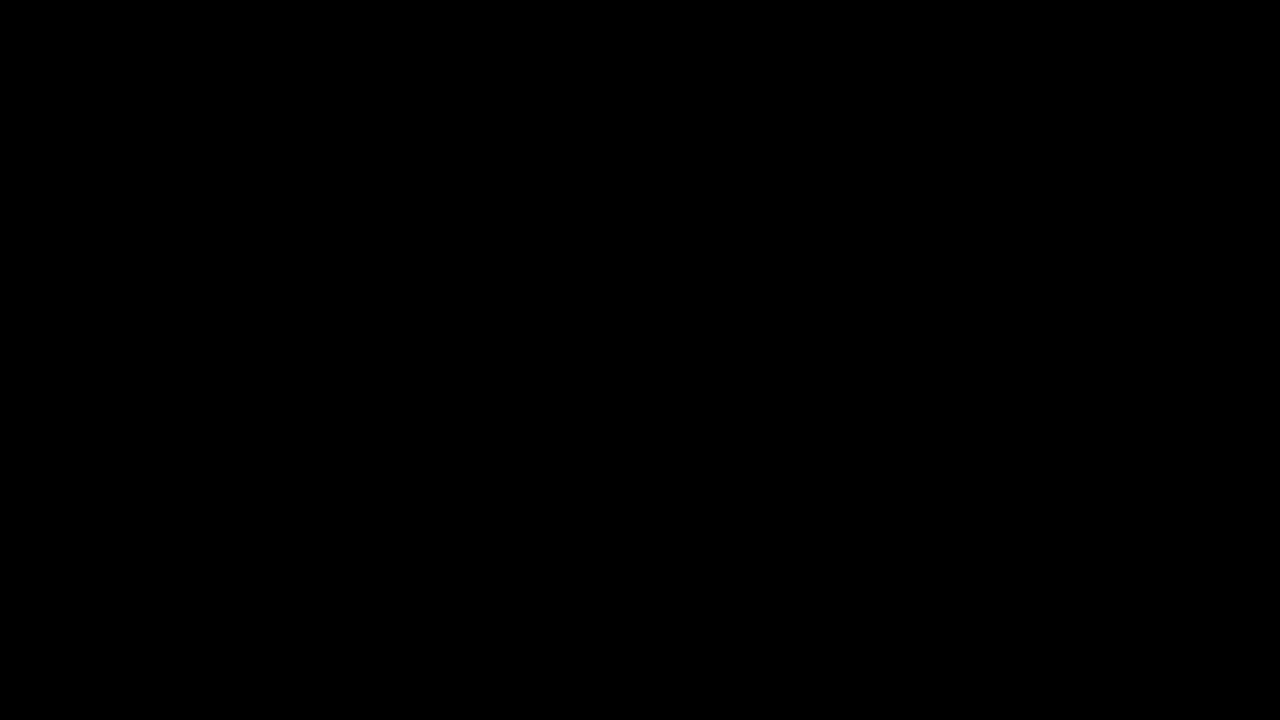